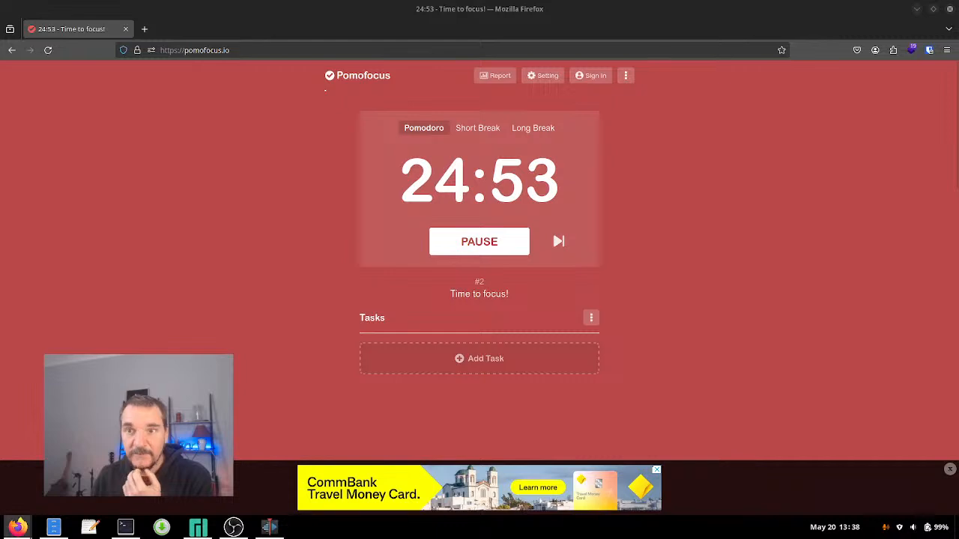
# Switch to Kdenlive and play the edit from a few seconds before the V2 close-up that starts at about 00:04:00.
pyautogui.press('super+Page_Down')
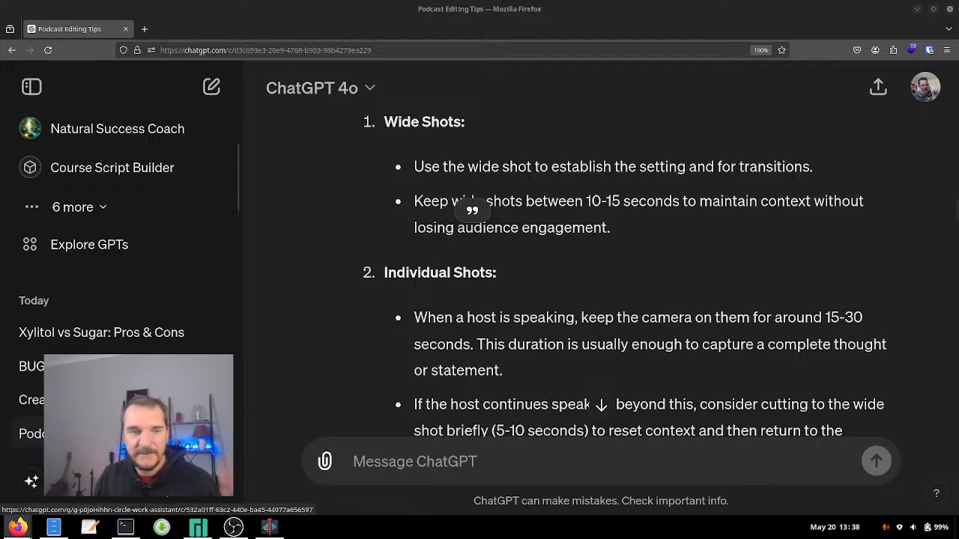
pyautogui.hotkey('alt', 'Tab')
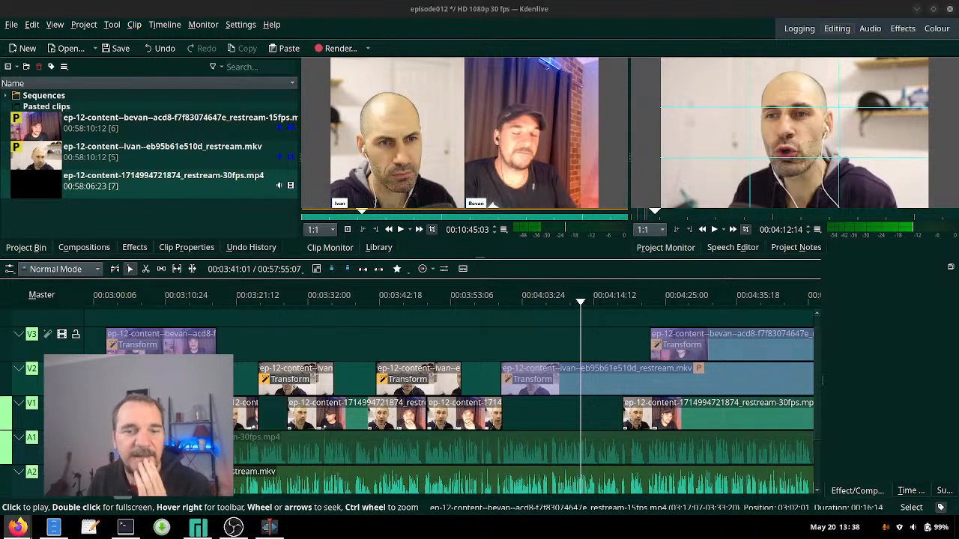
pyautogui.click(499, 295)
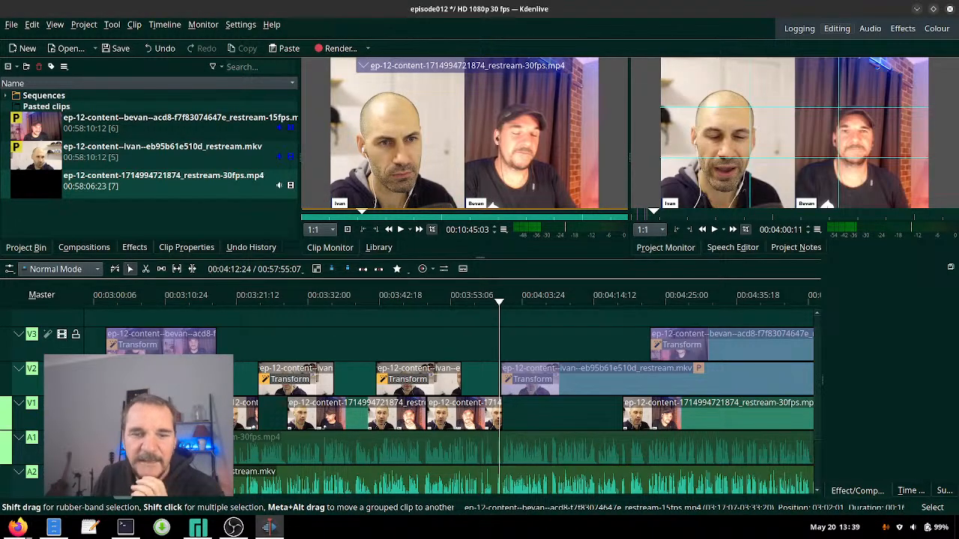
pyautogui.moveTo(474, 295); pyautogui.dragTo(457, 296)
pyautogui.click(714, 229)
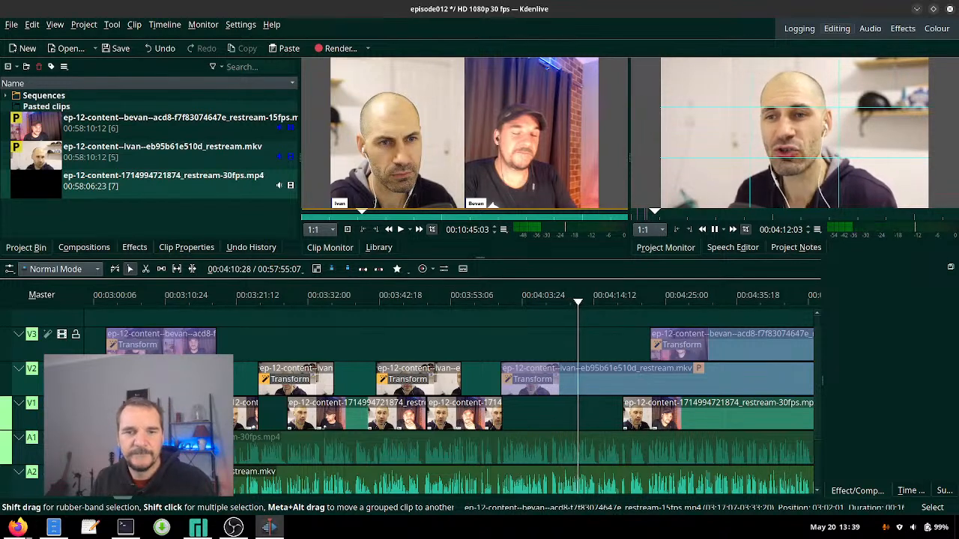
# Cut the V2 close-up clip at 00:04:10:28 with the Razor tool and return to the Selection tool.
pyautogui.click(570, 301)
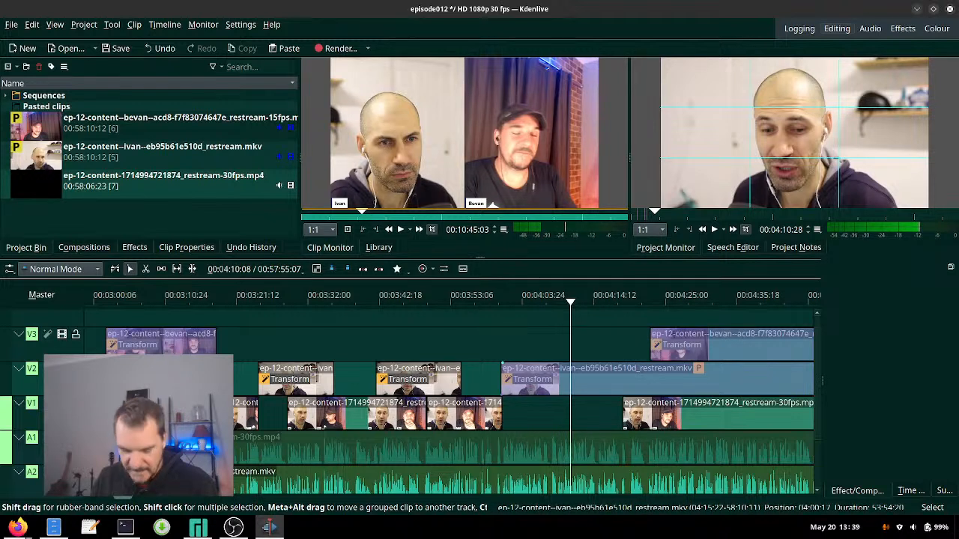
pyautogui.press('x')
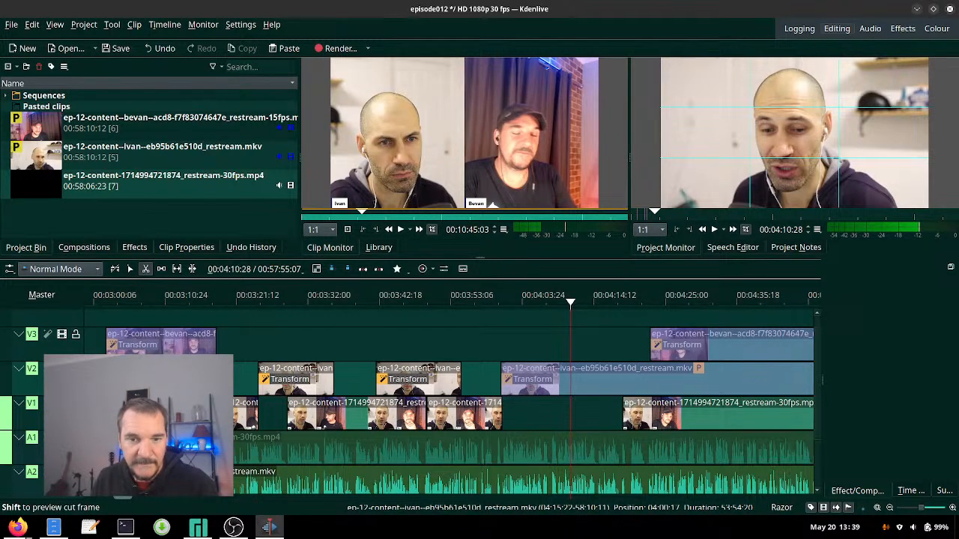
pyautogui.click(572, 374)
pyautogui.press('s')
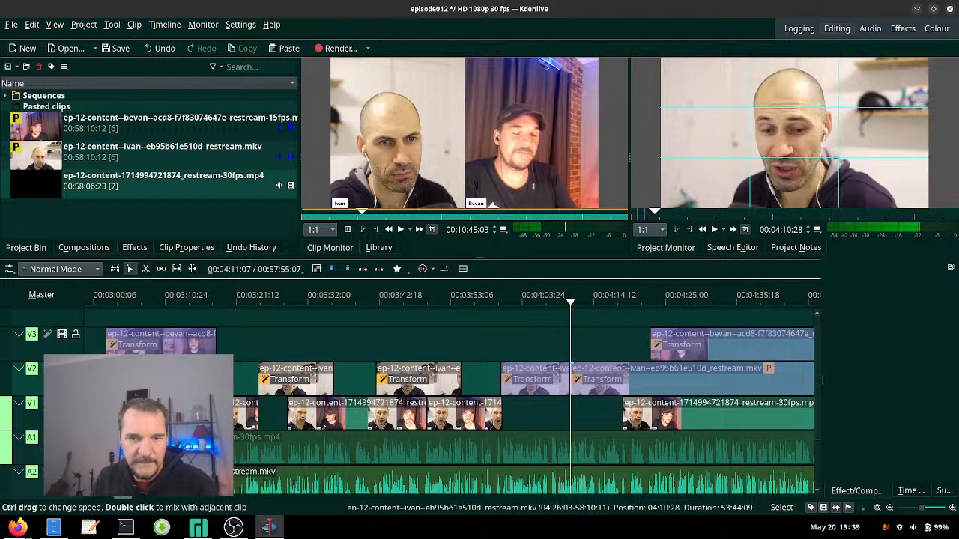
# Trim the start of the V2 piece after the cut forward to about 00:04:22, near the start of the V3 clip.
pyautogui.moveTo(573, 375); pyautogui.dragTo(649, 373)
pyautogui.scroll(-8, 651, 372)
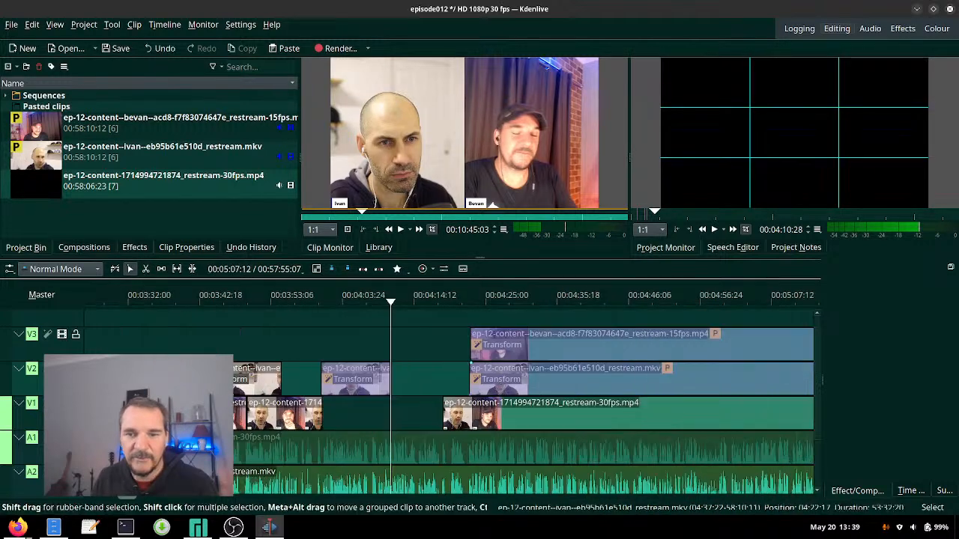
pyautogui.scroll(6, 650, 372)
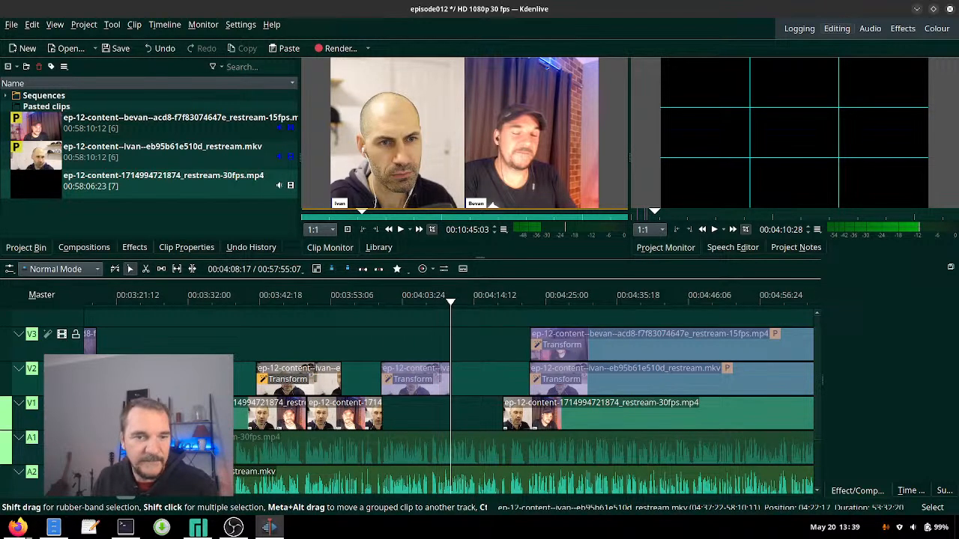
# Extend the start of the V1 wide-shot clip back to about 00:04:10 to cover the gap, and play the transition.
pyautogui.click(435, 299)
pyautogui.press('space')
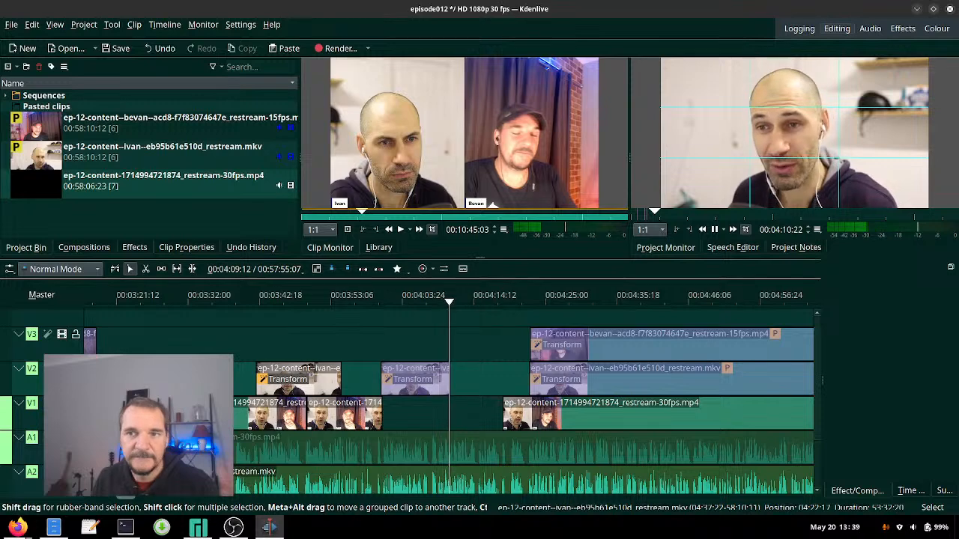
pyautogui.press('space')
pyautogui.moveTo(504, 413); pyautogui.dragTo(445, 413)
pyautogui.click(443, 300)
pyautogui.press('space')
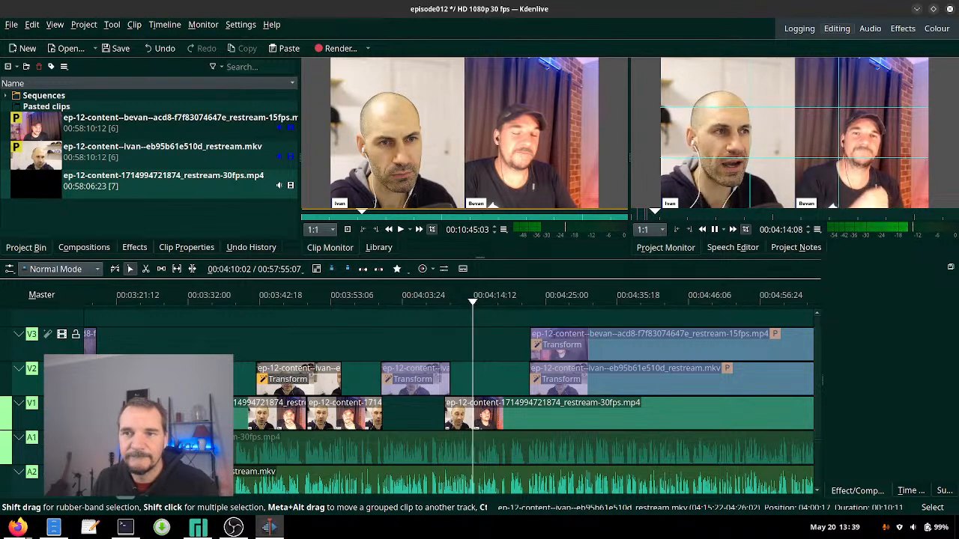
# Extend the end of the V2 close-up clip to 00:04:14:22 and continue playback.
pyautogui.press('space')
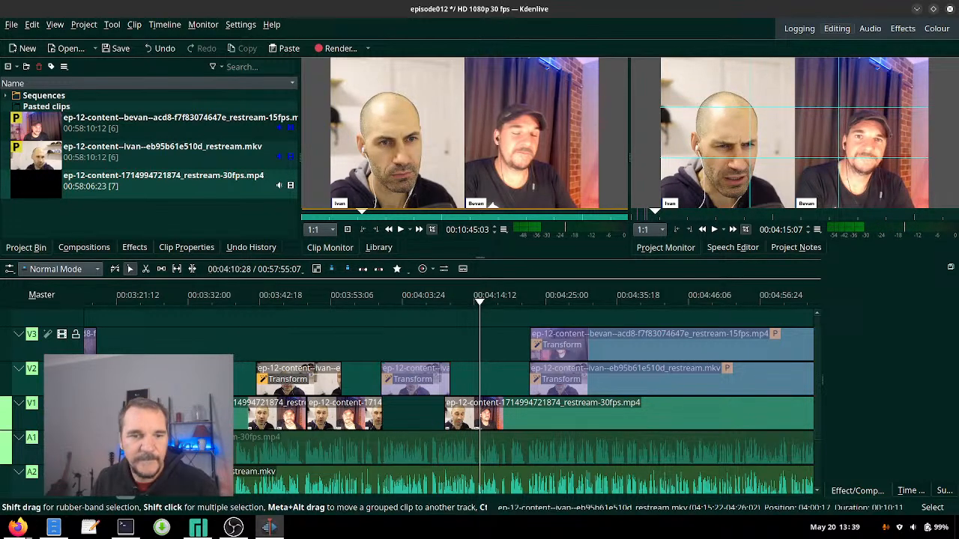
pyautogui.moveTo(448, 378); pyautogui.dragTo(476, 378)
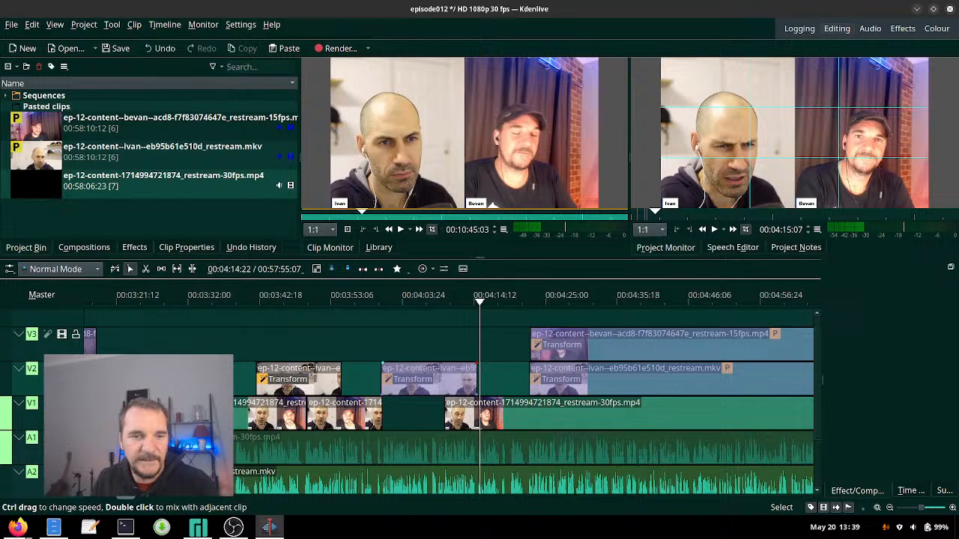
pyautogui.press('p')
pyautogui.press('space')
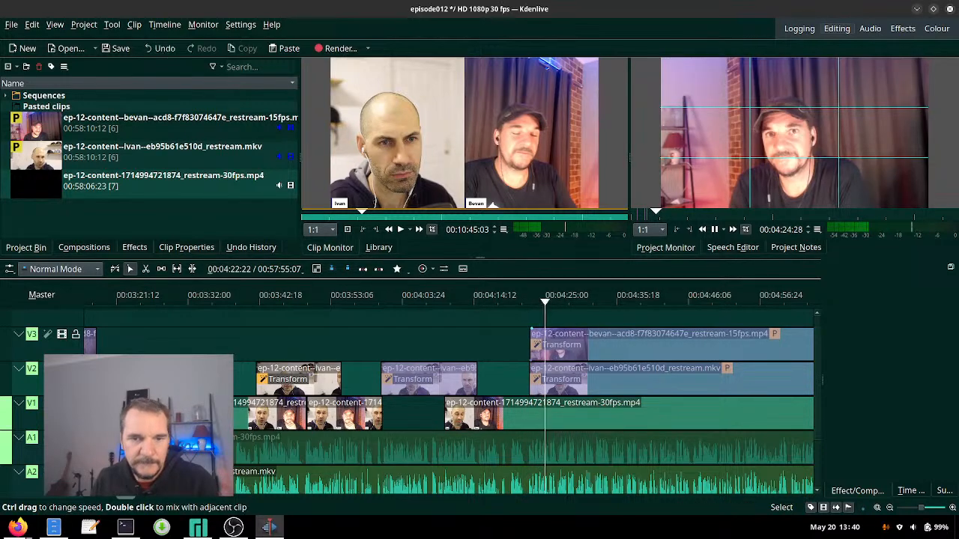
# Trim the start of the V3 clip to 00:04:22:17 so it lines up with the V2 clip below.
pyautogui.press('space')
pyautogui.moveTo(534, 299); pyautogui.dragTo(528, 300)
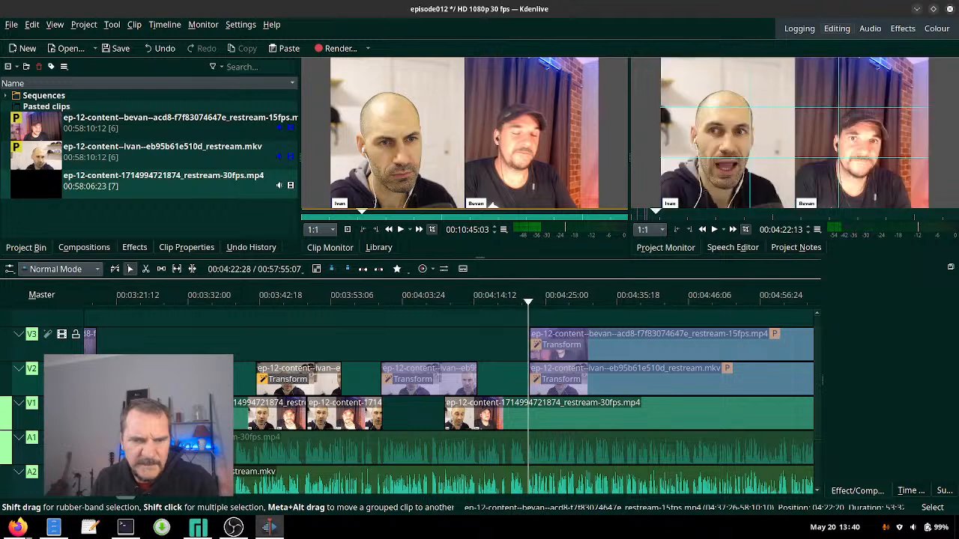
pyautogui.scroll(2, 537, 343)
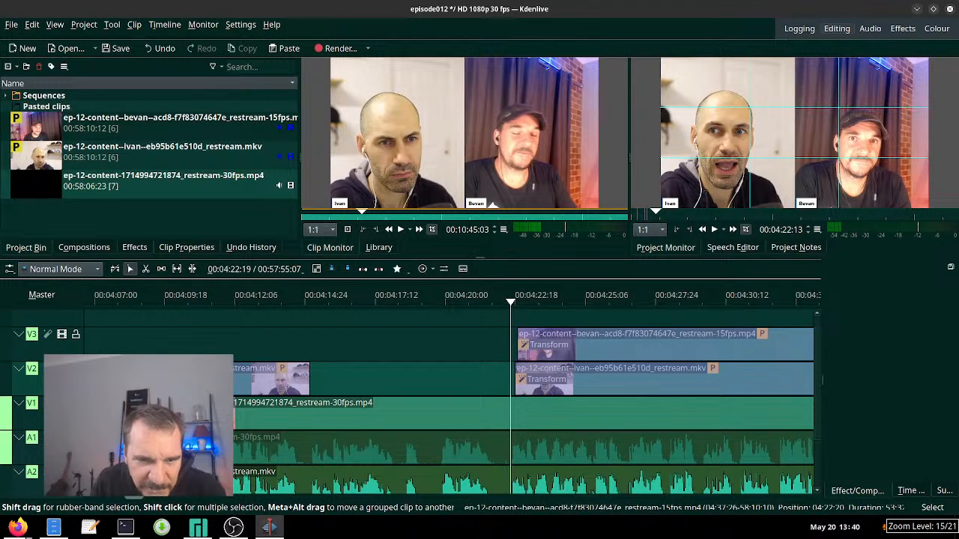
pyautogui.moveTo(517, 339); pyautogui.dragTo(515, 339)
# Activate the Multicam tool with the playhead at 00:04:21:21, just before the V2 and V3 clips.
pyautogui.click(491, 343)
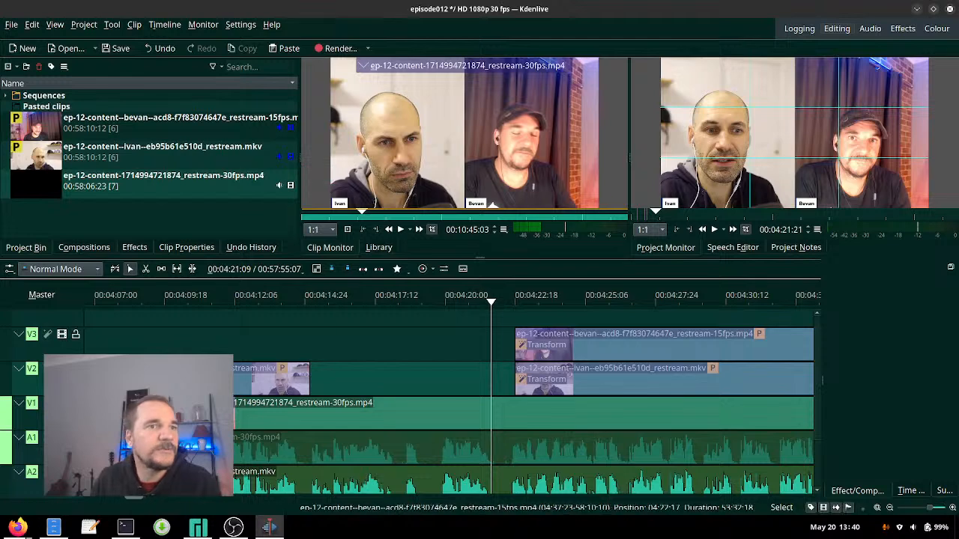
pyautogui.click(111, 24)
pyautogui.click(150, 159)
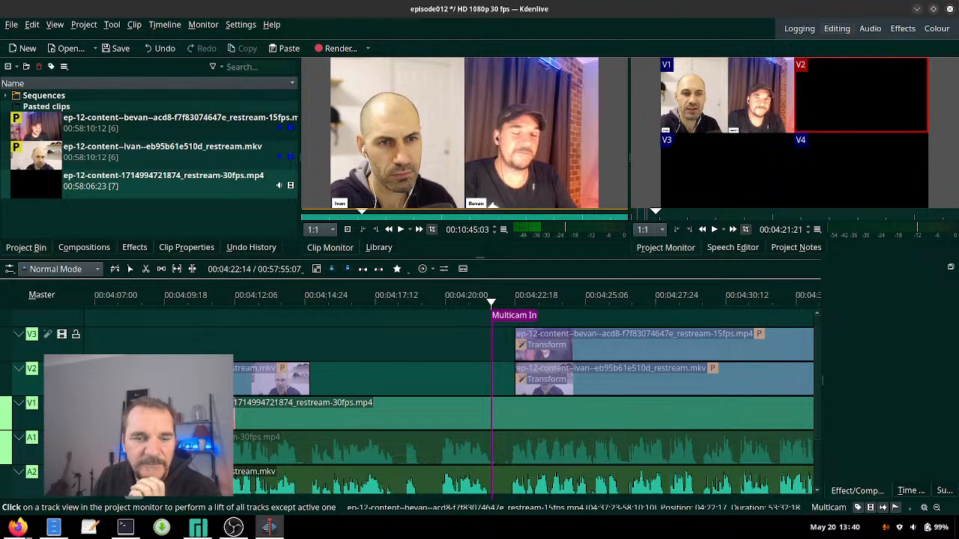
# Move the playhead to 00:04:22:18 and restart the Multicam tool so the multicam in point sits there.
pyautogui.click(515, 300)
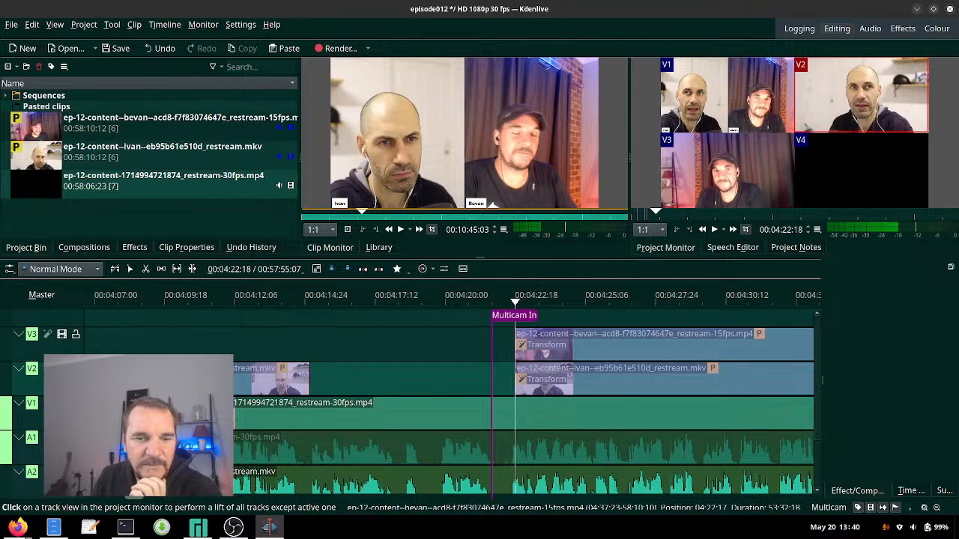
pyautogui.click(112, 24)
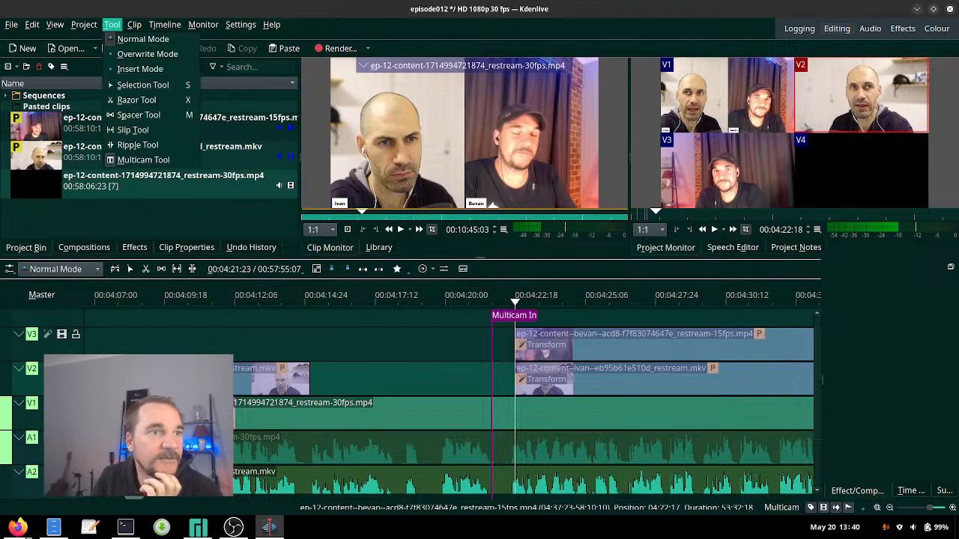
pyautogui.click(142, 160)
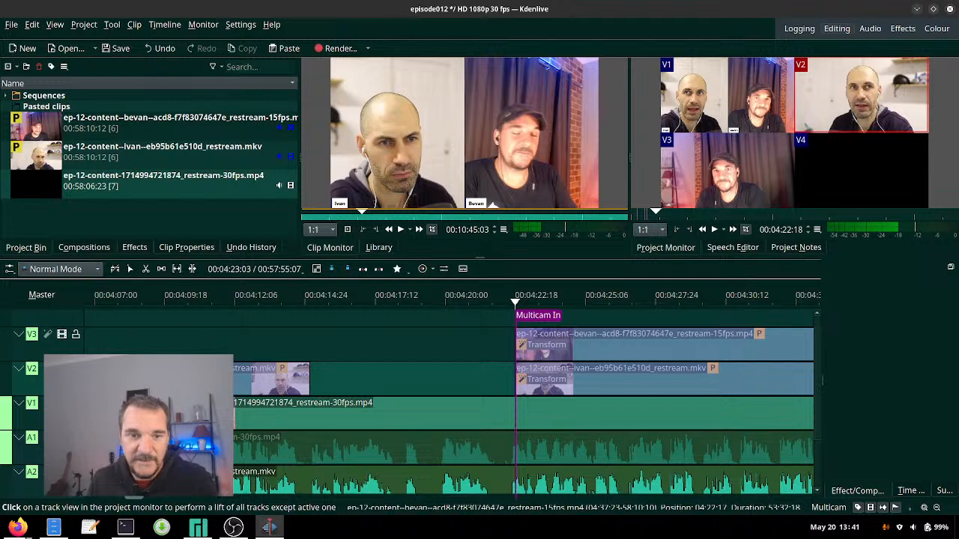
pyautogui.scroll(-1, 499, 405)
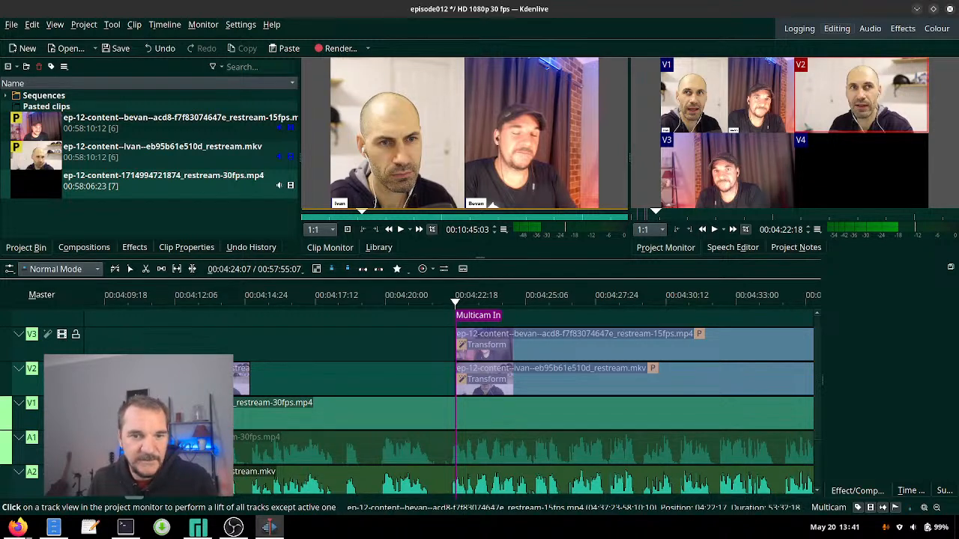
pyautogui.scroll(3, 499, 404)
pyautogui.scroll(-3, 499, 404)
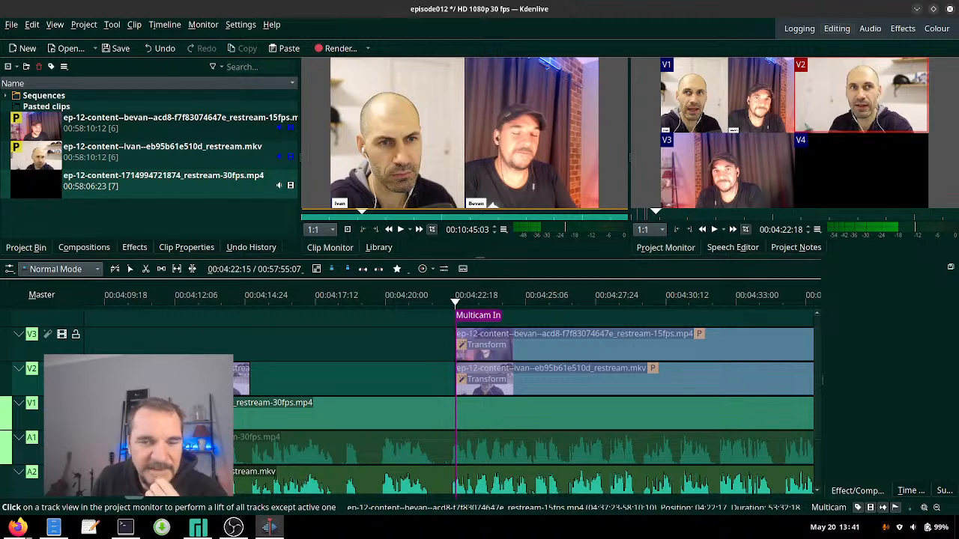
pyautogui.rightClick(558, 300)
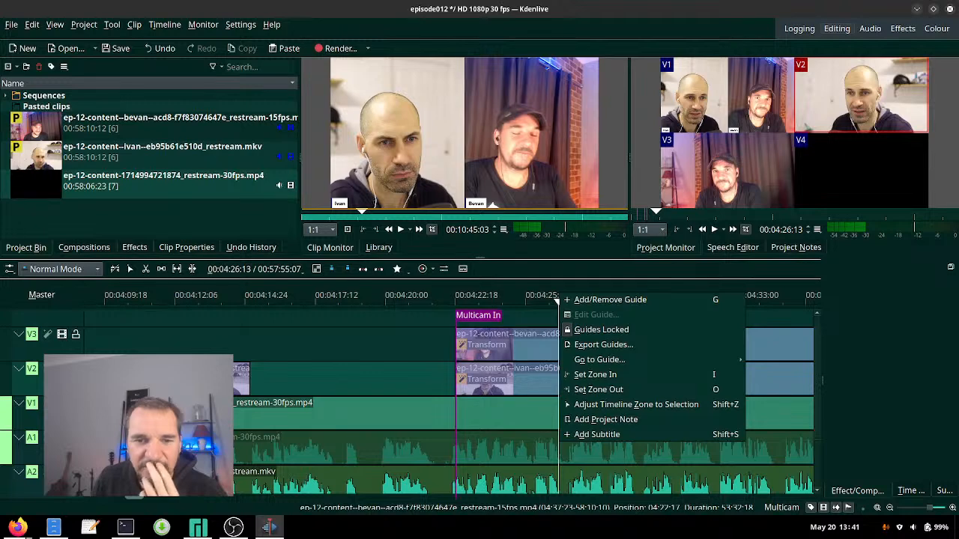
pyautogui.rightClick(469, 302)
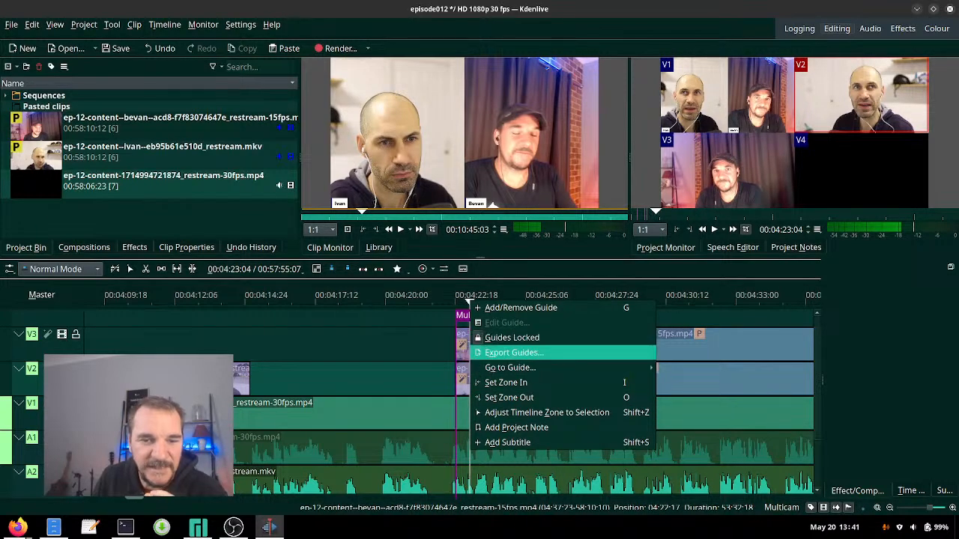
pyautogui.press('Escape')
pyautogui.click(411, 300)
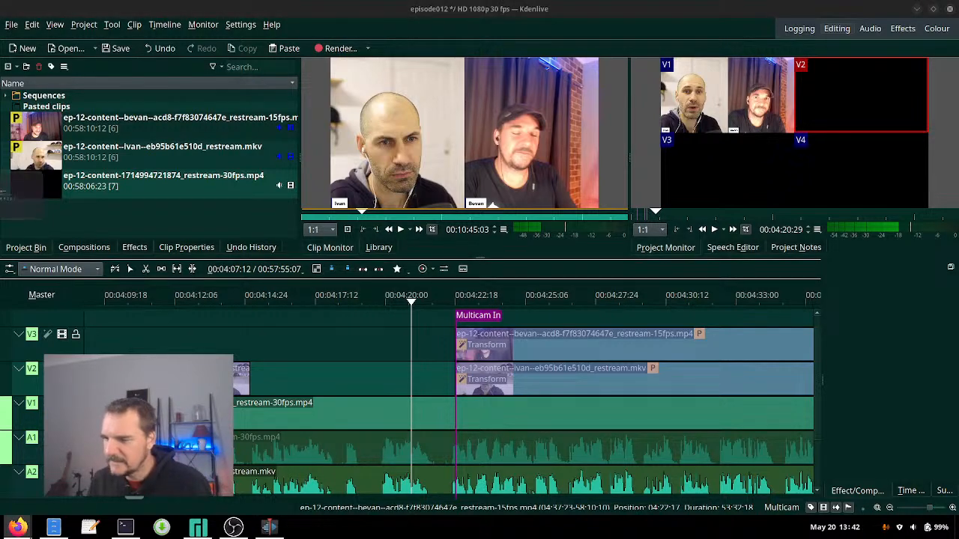
# Switch to Firefox and enter "kdenlive timeline" as a web search in the new tab.
pyautogui.hotkey('alt', 'Tab')
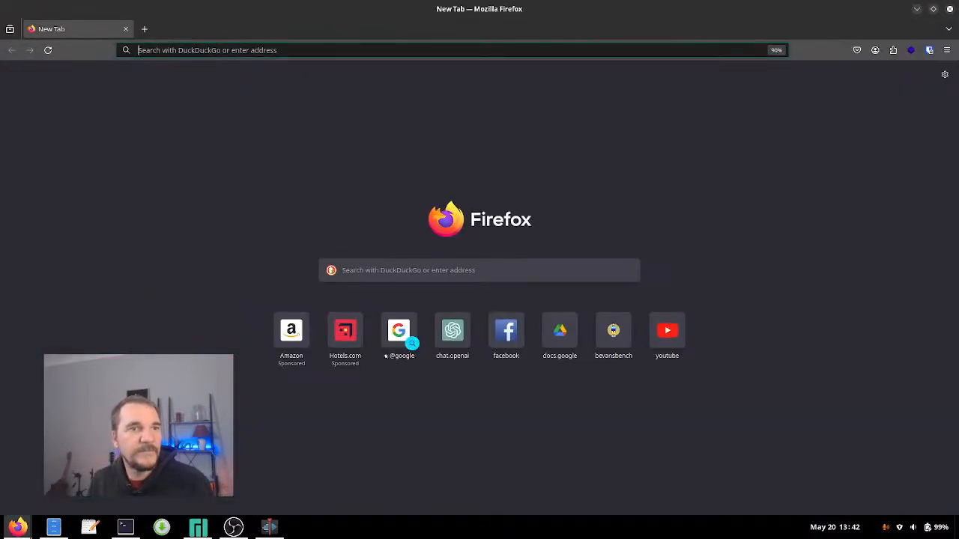
pyautogui.write('kd')
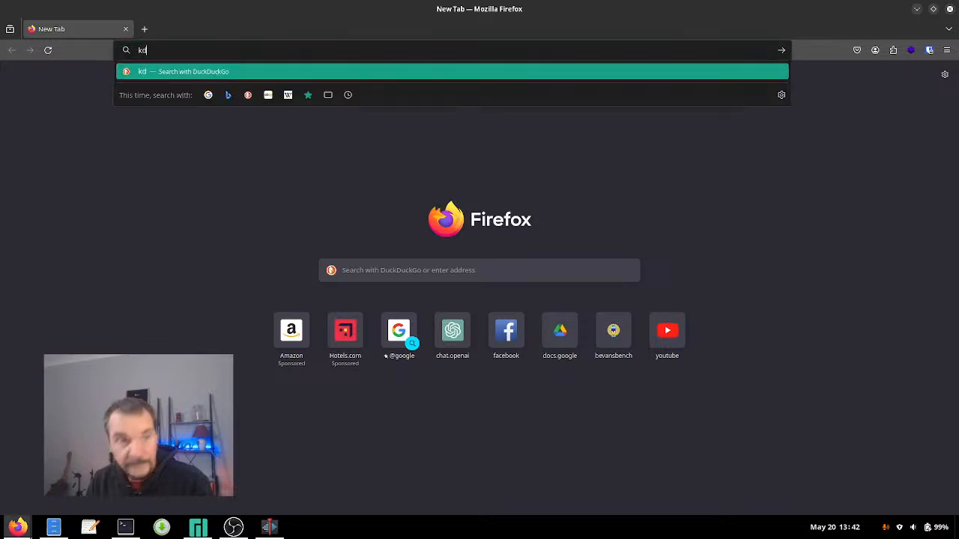
pyautogui.write('enlive timeline')
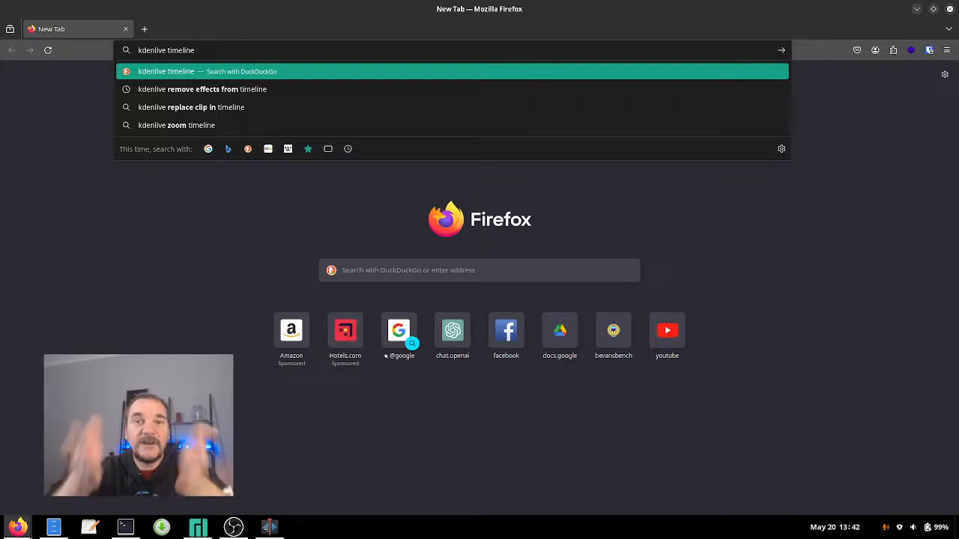
# Switch back to Kdenlive and add a timeline guide with the comment Marker at 00:04:22:07.
pyautogui.click(268, 527)
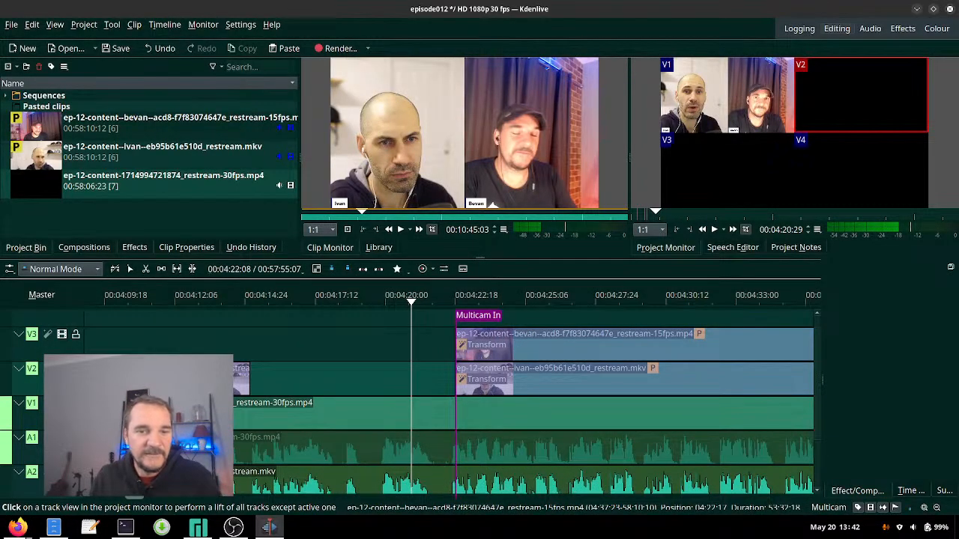
pyautogui.rightClick(445, 300)
pyautogui.click(479, 304)
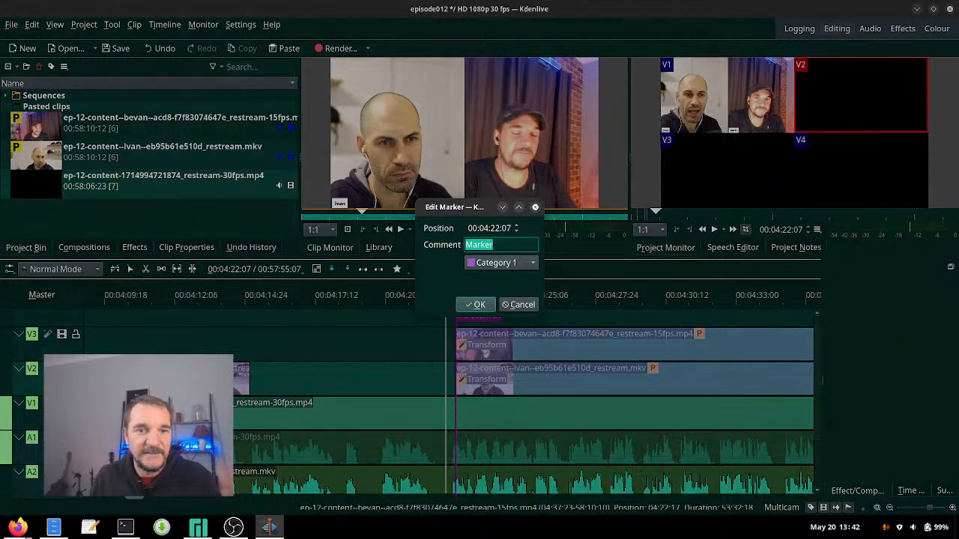
pyautogui.press('Return')
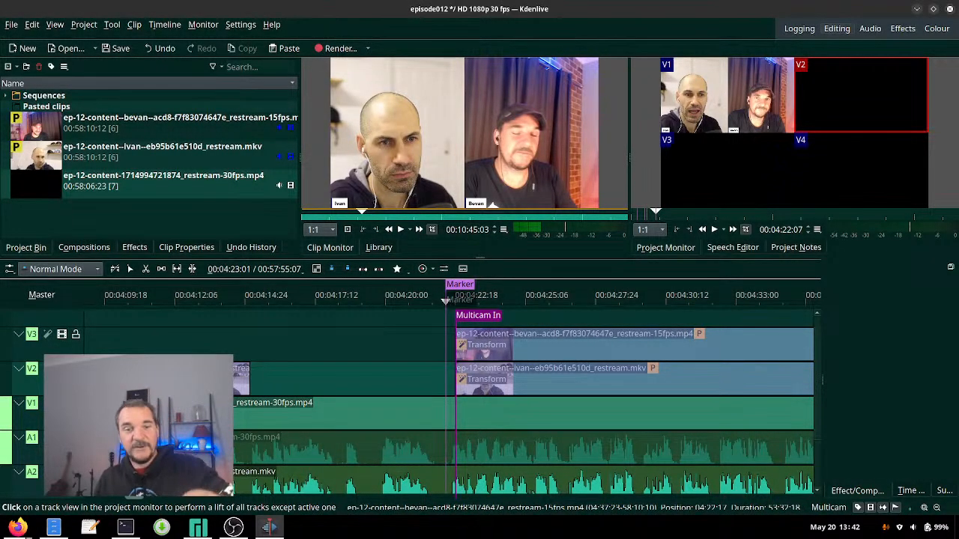
pyautogui.rightClick(471, 300)
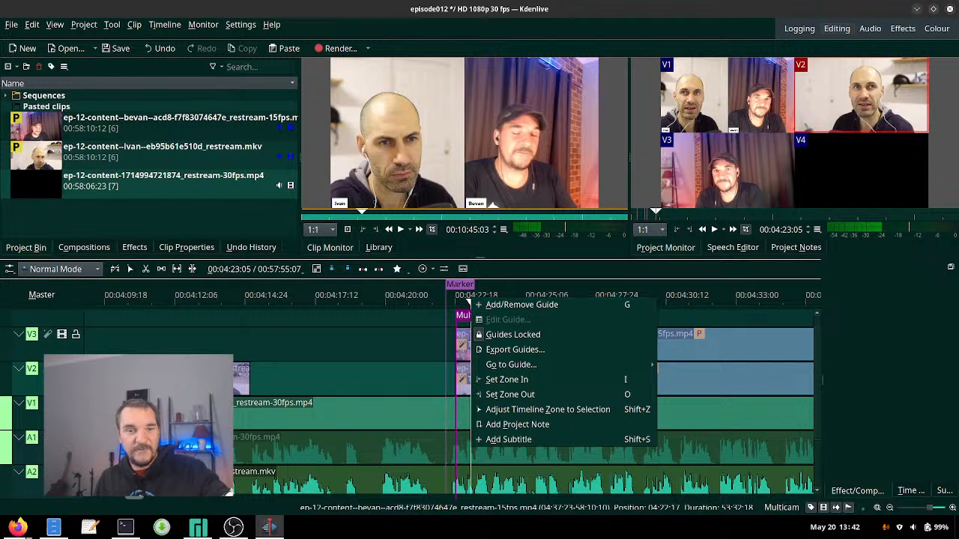
pyautogui.press('Escape')
pyautogui.click(460, 284)
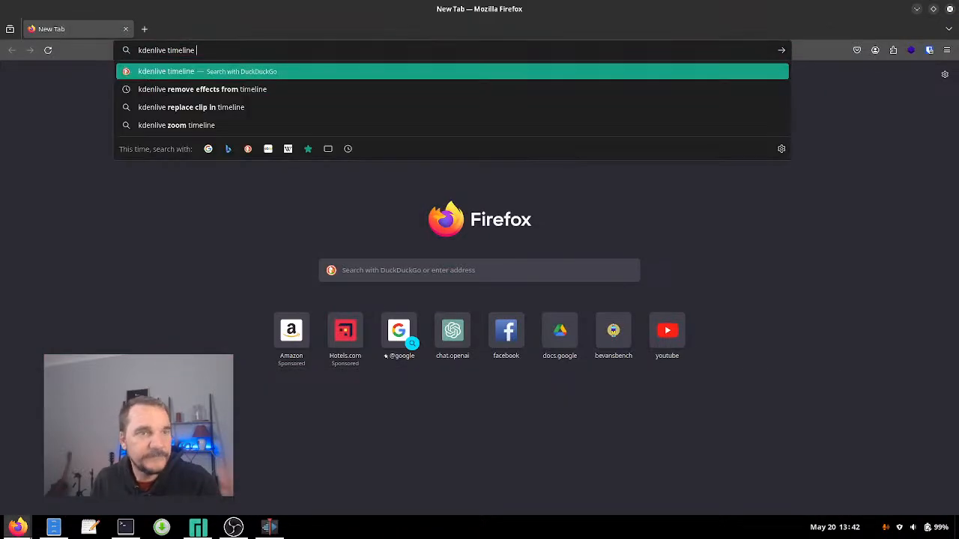
# Search the web for "kdenlive timeline incement markers set interval".
pyautogui.write('incement')
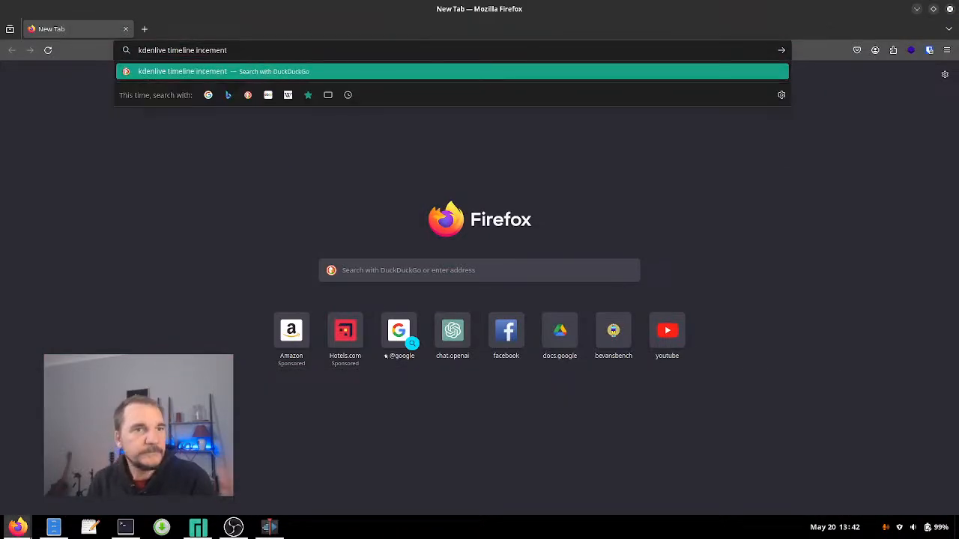
pyautogui.write(' markers')
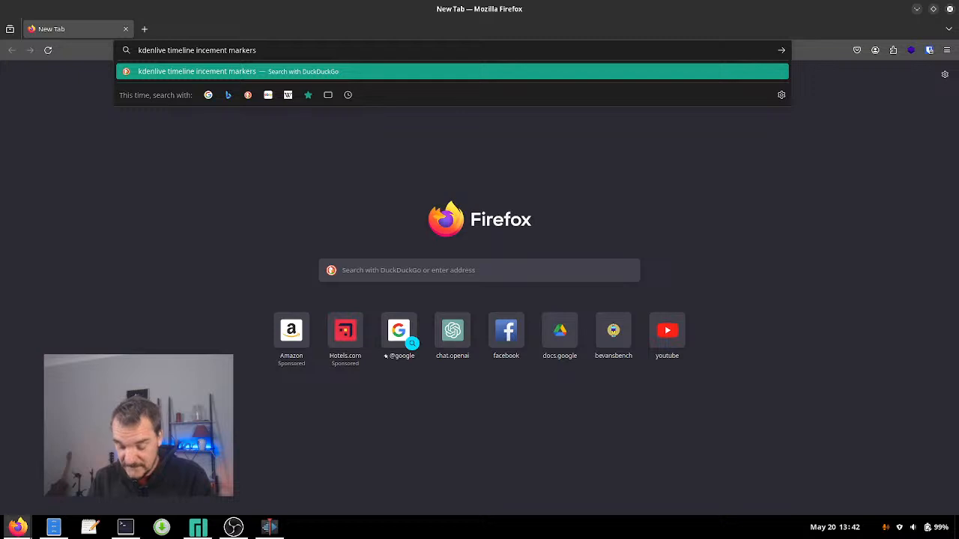
pyautogui.write('set int')
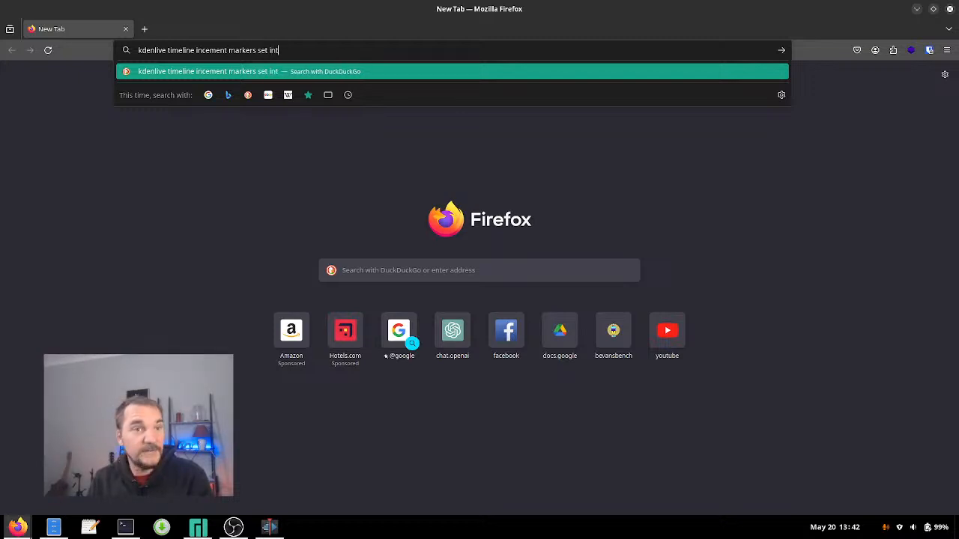
pyautogui.write('erval')
pyautogui.press('Return')
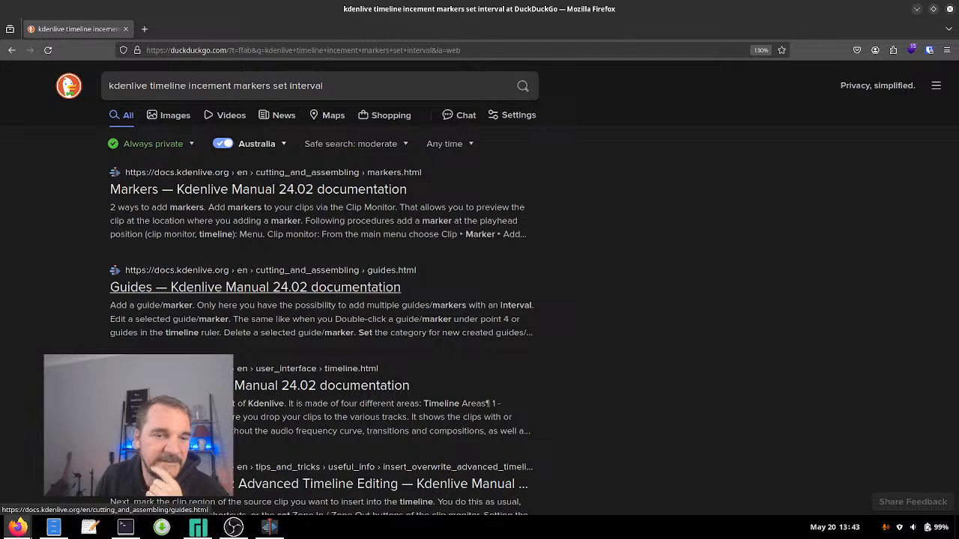
# Open the Markers and Guides manual results in separate new tabs and read the Markers page down to its clip monitor section.
pyautogui.rightClick(357, 191)
pyautogui.click(382, 200)
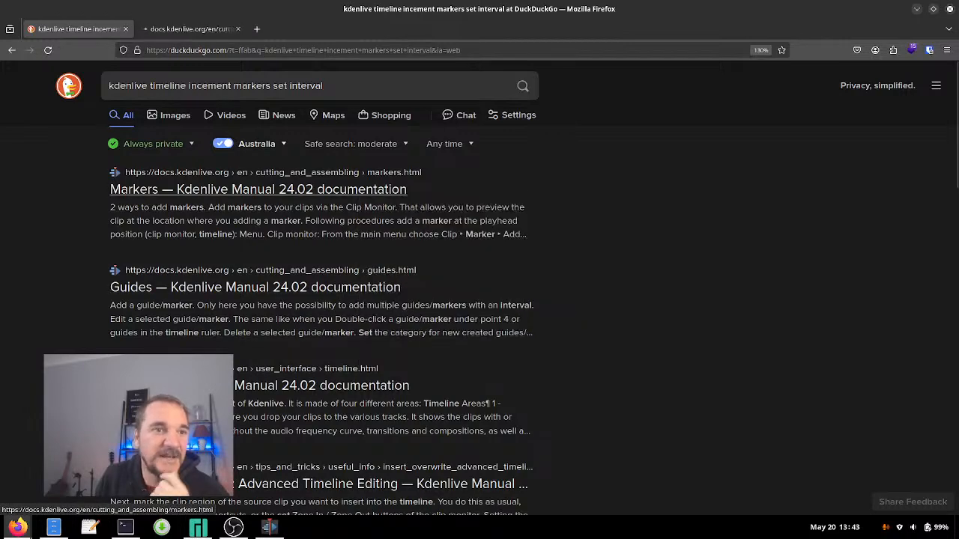
pyautogui.rightClick(275, 285)
pyautogui.click(301, 292)
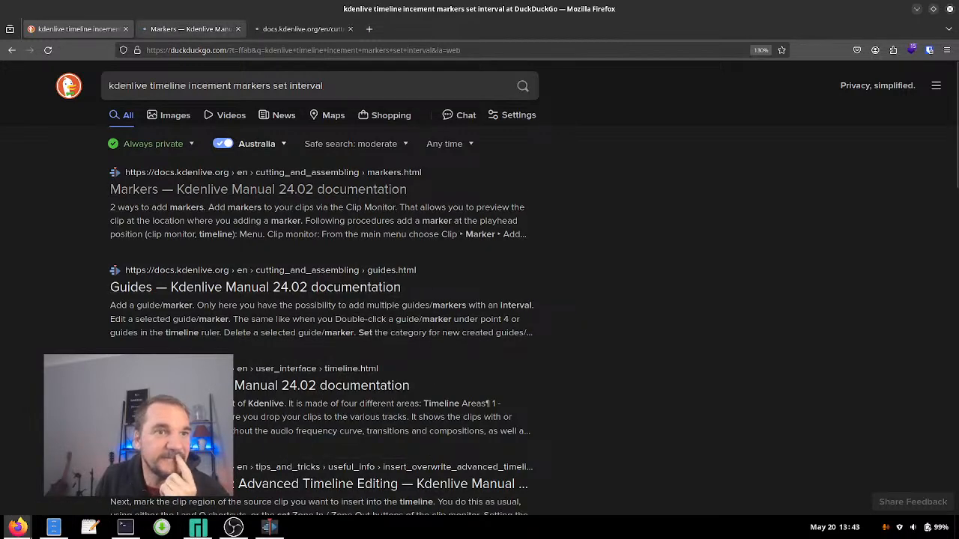
pyautogui.hotkey('ctrl', 'Tab')
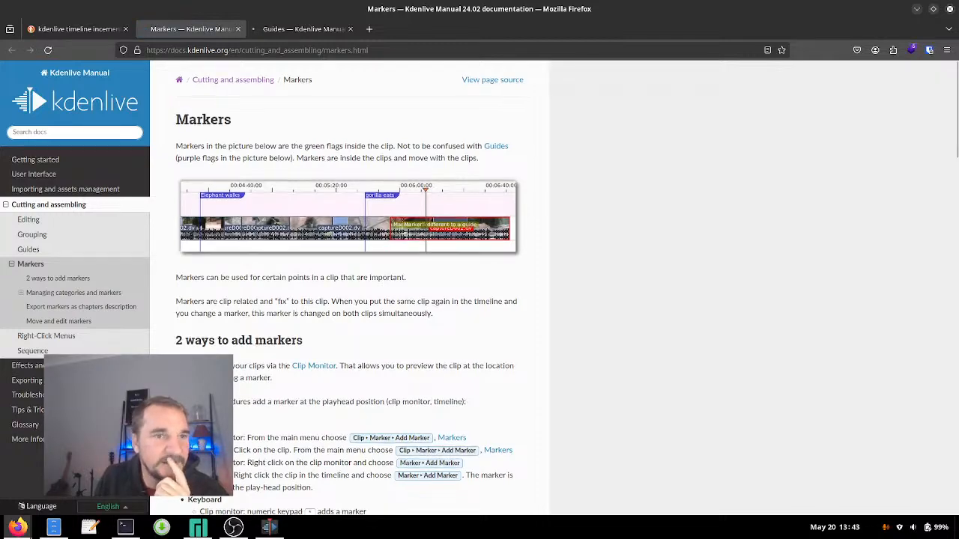
pyautogui.scroll(-5, 349, 300)
pyautogui.scroll(-2, 349, 300)
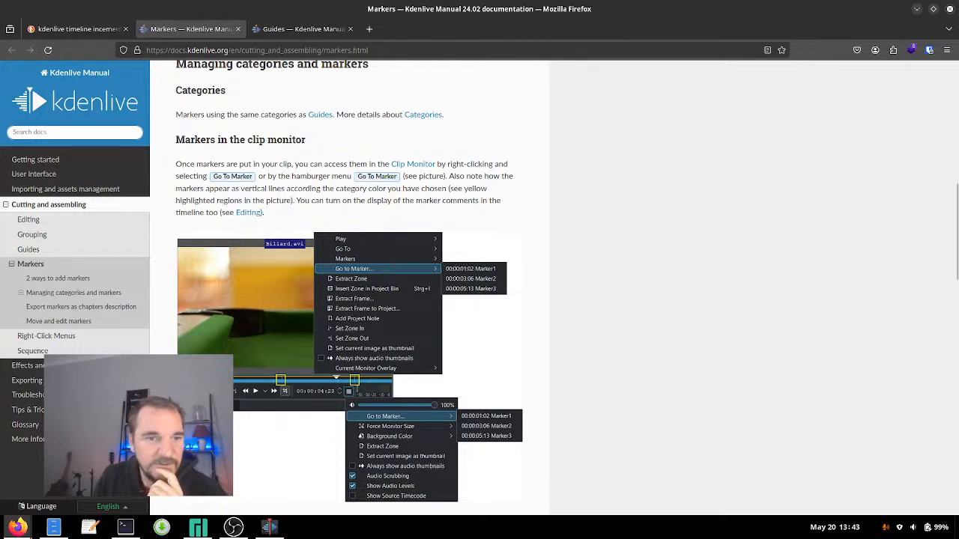
# Switch to Kdenlive and check the timeline ruler's context options at 00:04:23:01 for an interval setting.
pyautogui.click(269, 527)
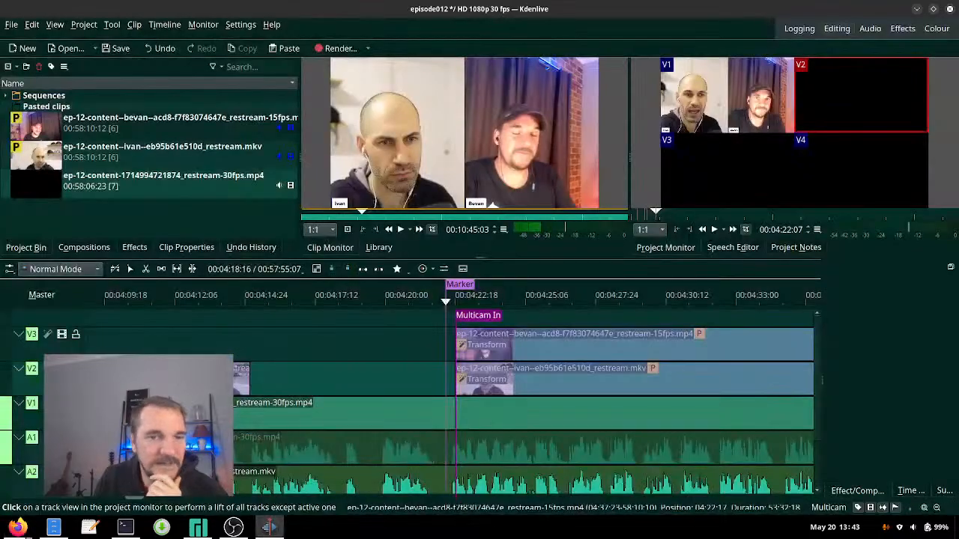
pyautogui.rightClick(468, 301)
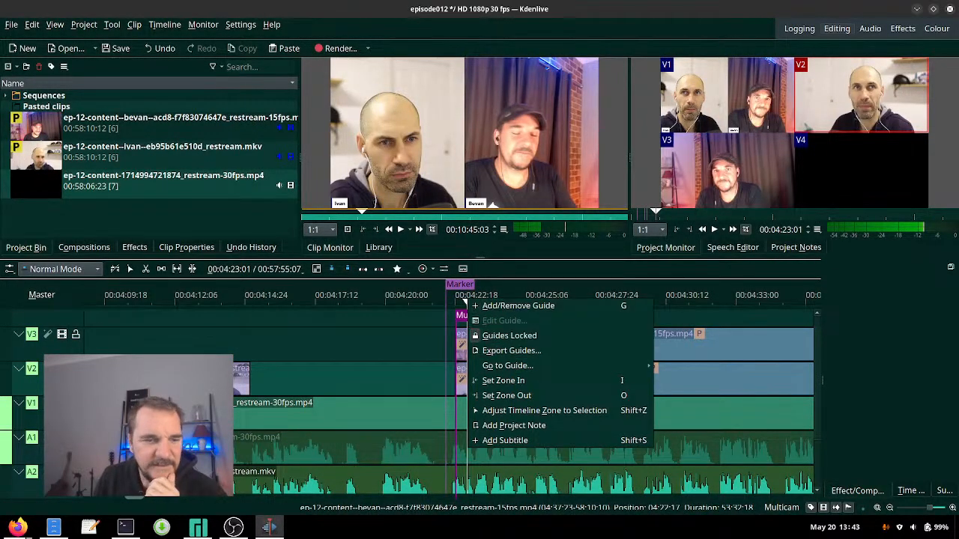
pyautogui.press('Escape')
# Switch back to Firefox and read the introduction of the Guides manual page about the purple flags.
pyautogui.click(17, 527)
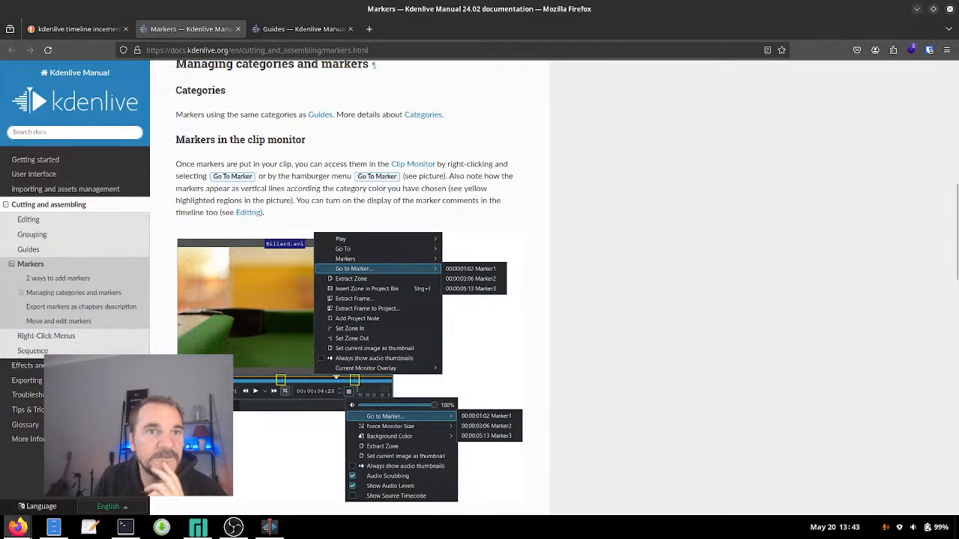
pyautogui.click(298, 28)
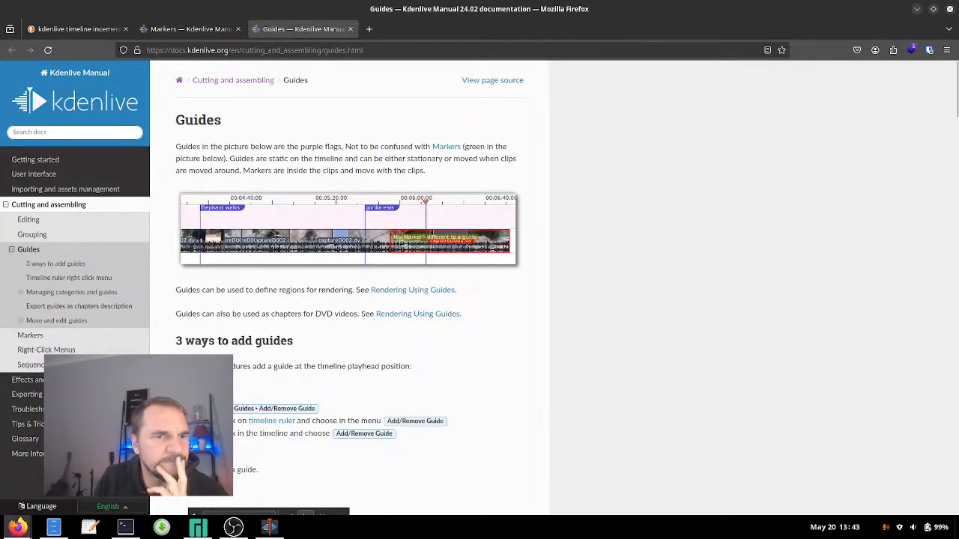
pyautogui.moveTo(192, 146); pyautogui.dragTo(298, 146)
pyautogui.click(301, 146)
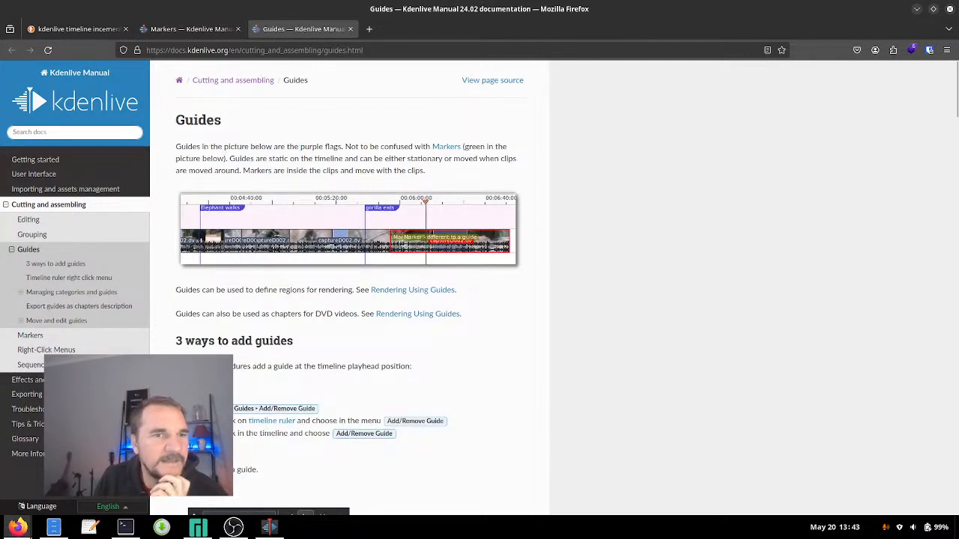
pyautogui.moveTo(191, 146); pyautogui.dragTo(330, 147)
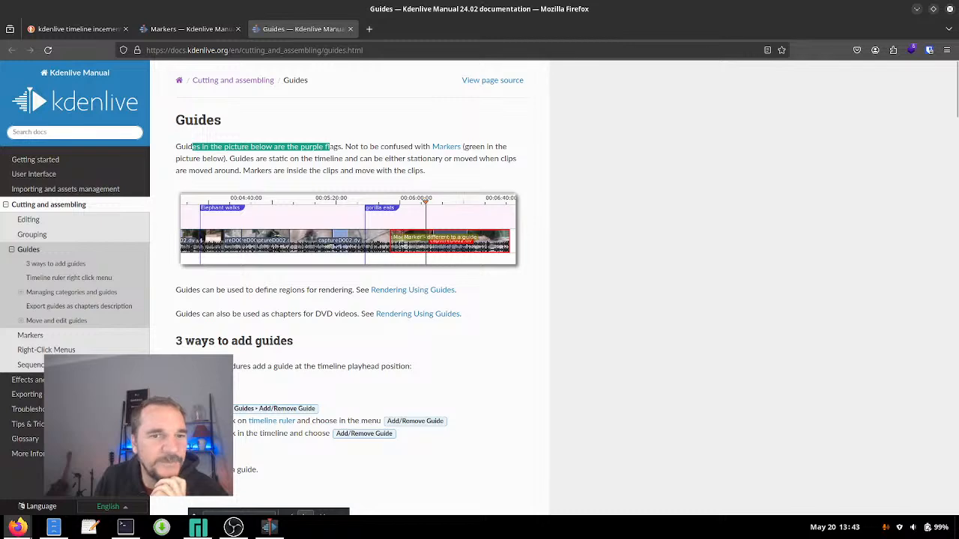
# Compare the Markers manual page with the Guides page, reading how markers are described as green flags inside the clip.
pyautogui.click(189, 29)
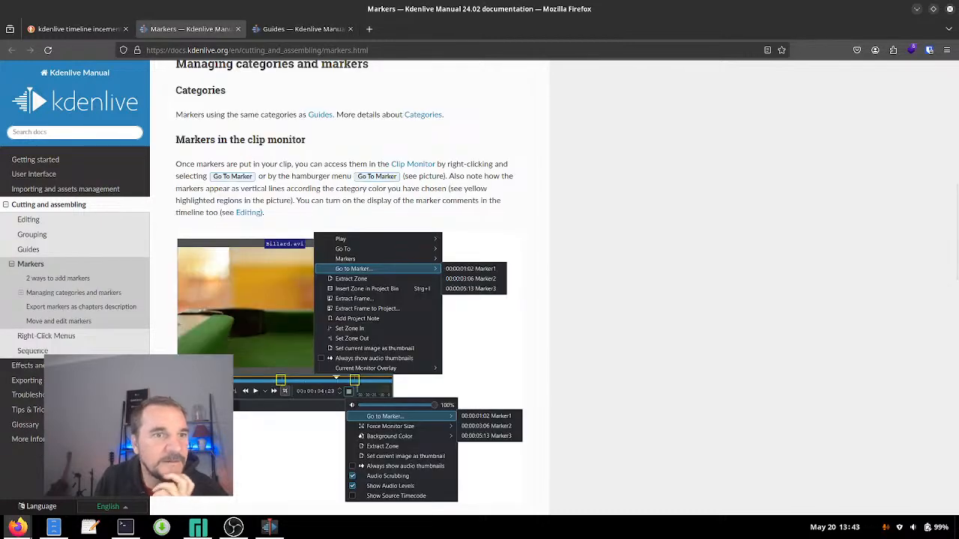
pyautogui.scroll(2, 349, 288)
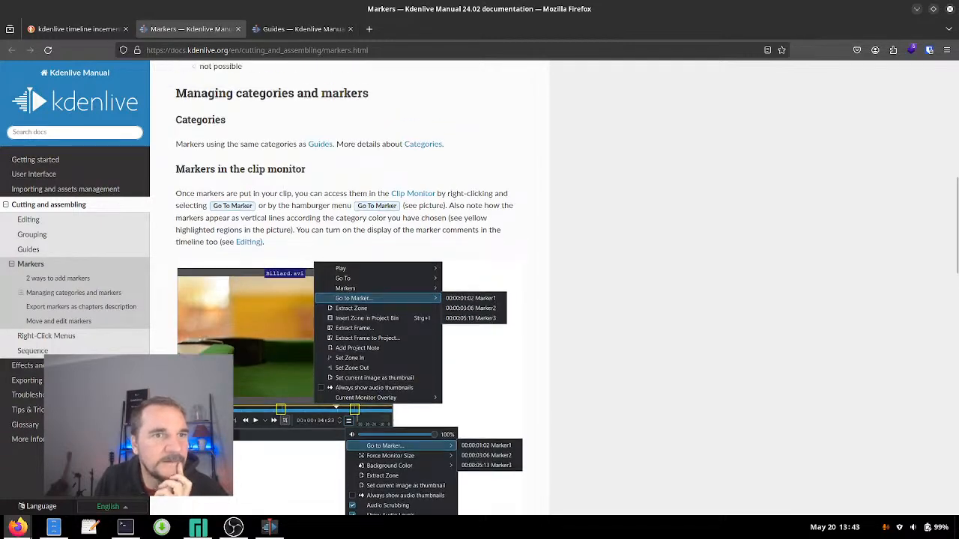
pyautogui.scroll(-2, 349, 287)
pyautogui.scroll(8, 349, 288)
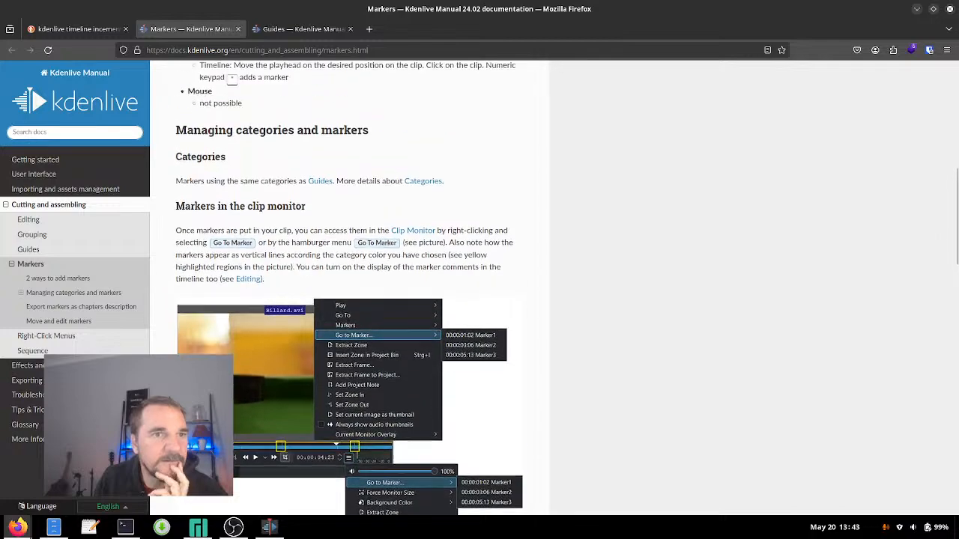
pyautogui.scroll(-4, 349, 288)
pyautogui.click(303, 29)
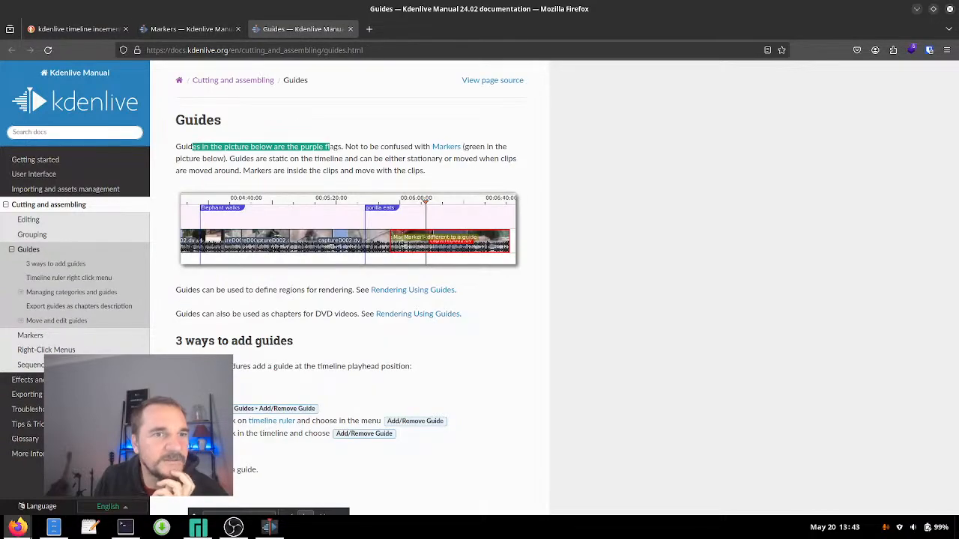
pyautogui.click(188, 29)
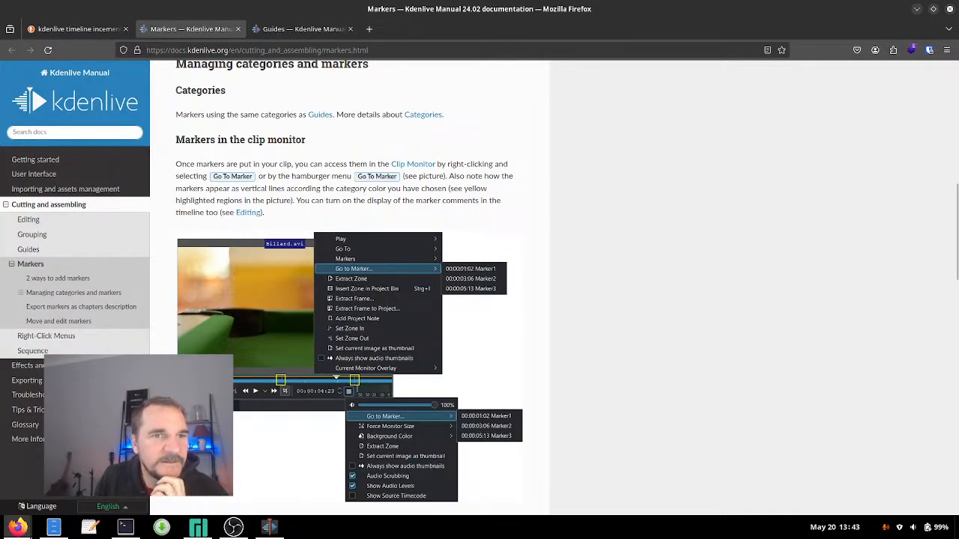
pyautogui.scroll(9, 349, 287)
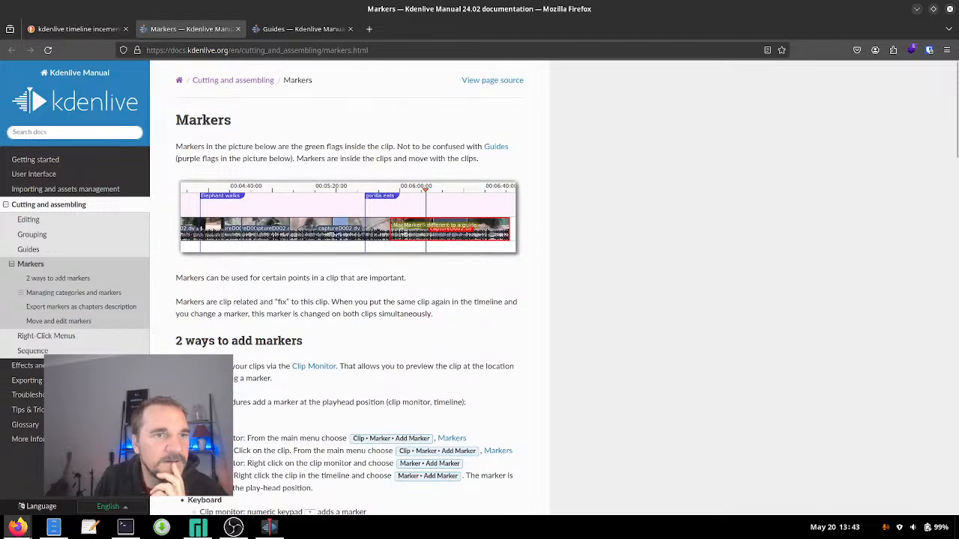
pyautogui.moveTo(198, 147); pyautogui.dragTo(355, 147)
pyautogui.click(357, 147)
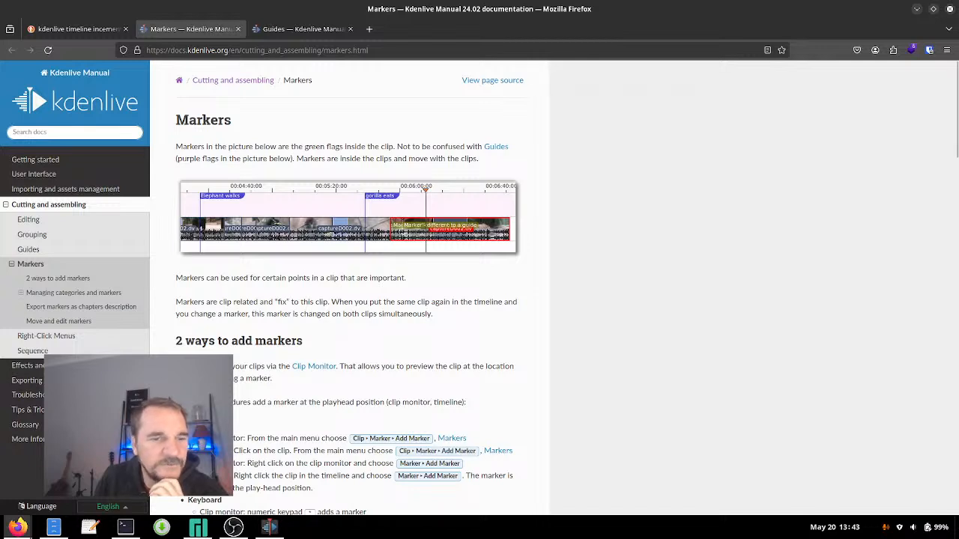
# Examine the "Timeline ruler right click menu" section of the Guides page and the ways to add guides.
pyautogui.hotkey('ctrl', 'Tab')
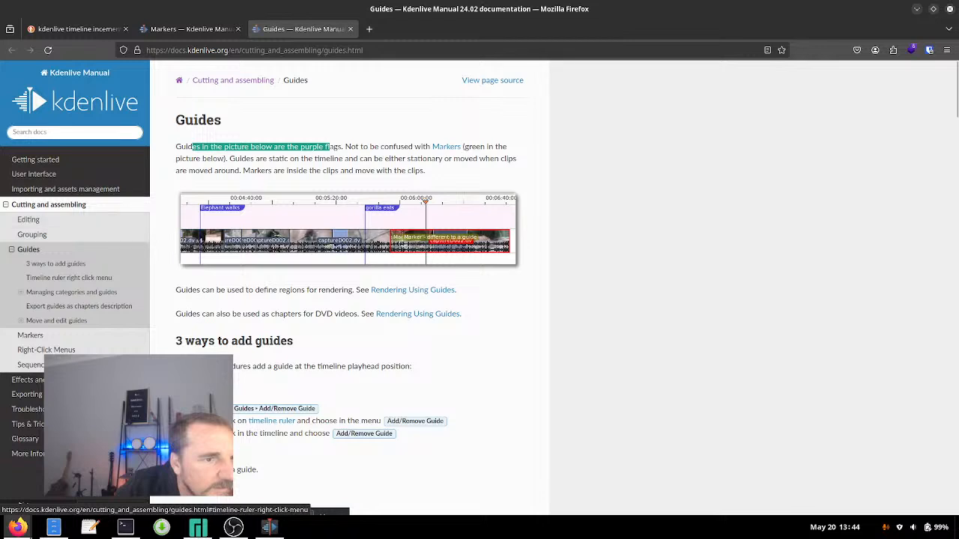
pyautogui.click(69, 277)
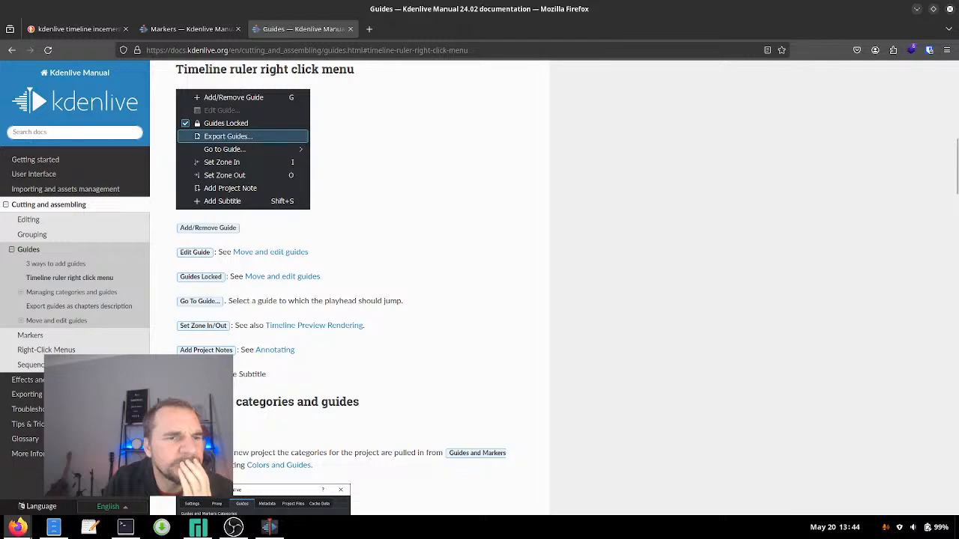
pyautogui.scroll(-3, 342, 279)
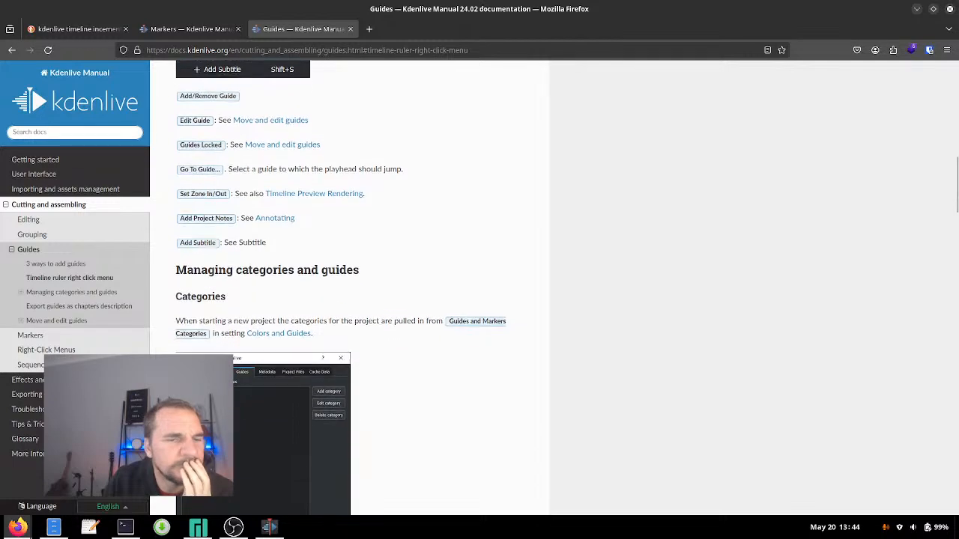
pyautogui.scroll(6, 342, 280)
pyautogui.scroll(5, 349, 285)
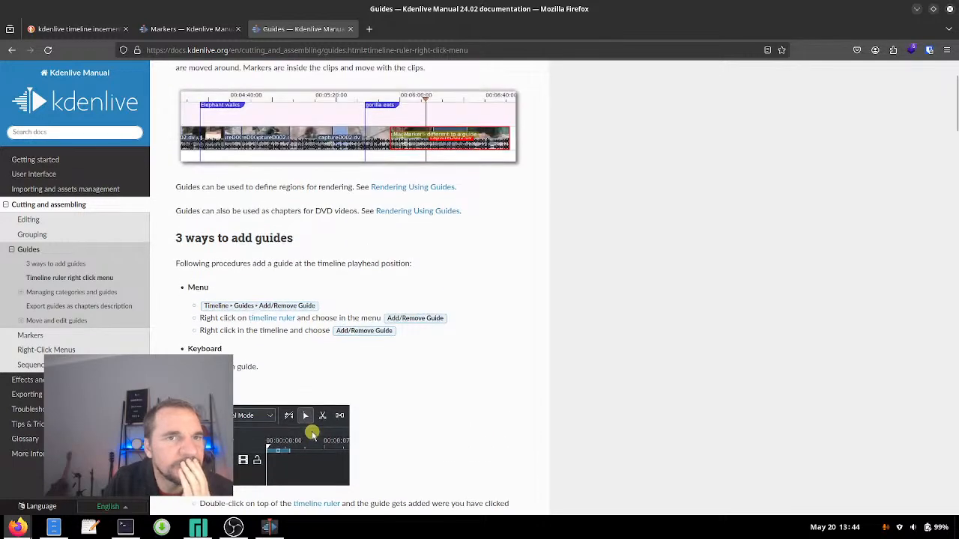
# Search the web for "kdenlive ruler settings" in a new tab and look through the results.
pyautogui.hotkey('ctrl', 't')
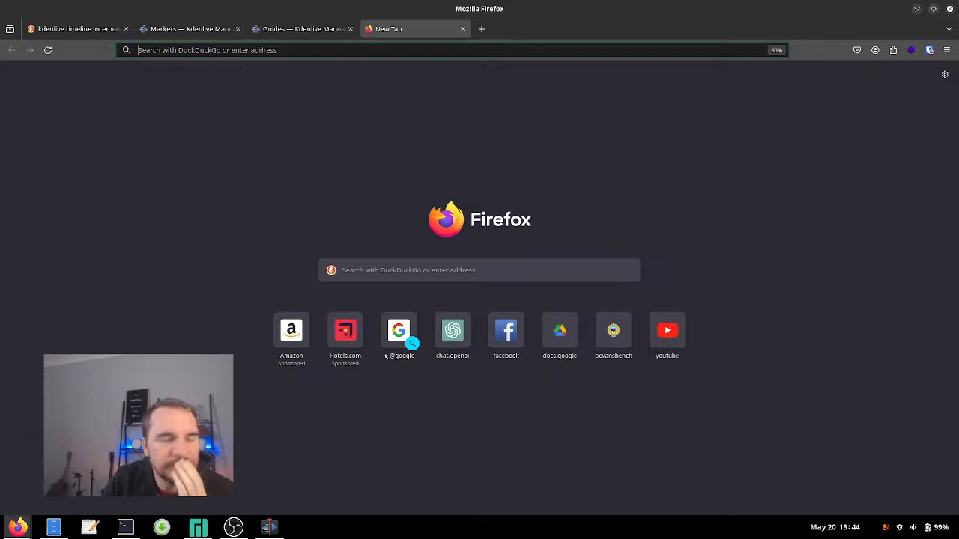
pyautogui.write('kdenli')
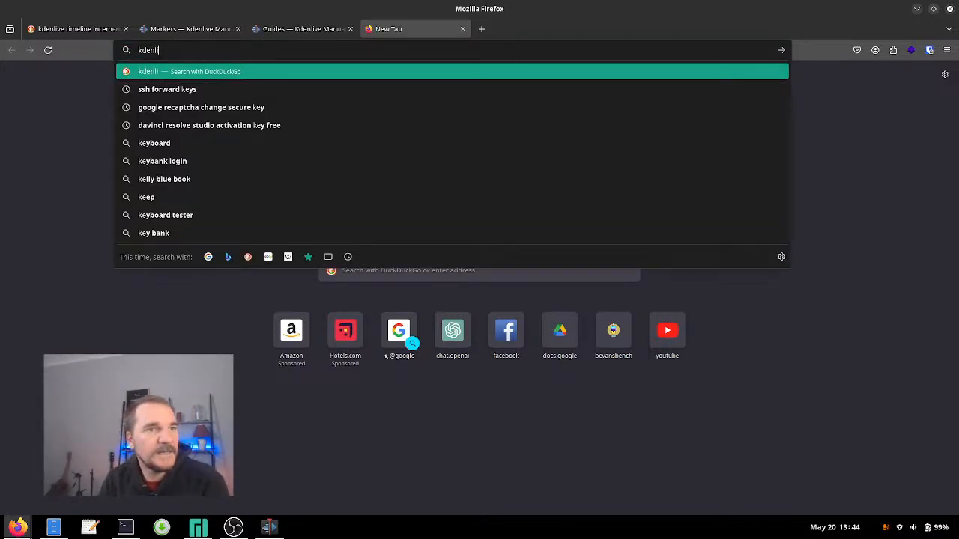
pyautogui.write('ve ruler')
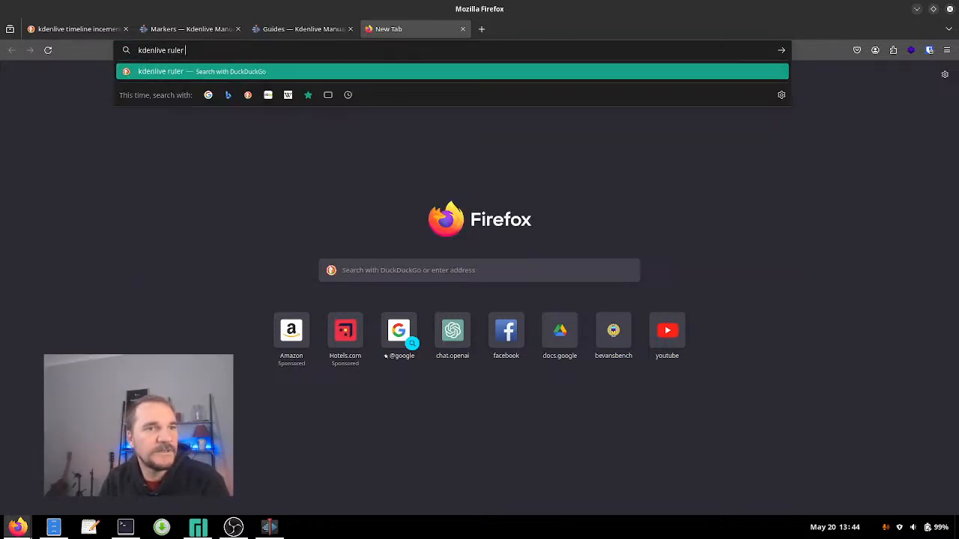
pyautogui.write(' settings')
pyautogui.press('Return')
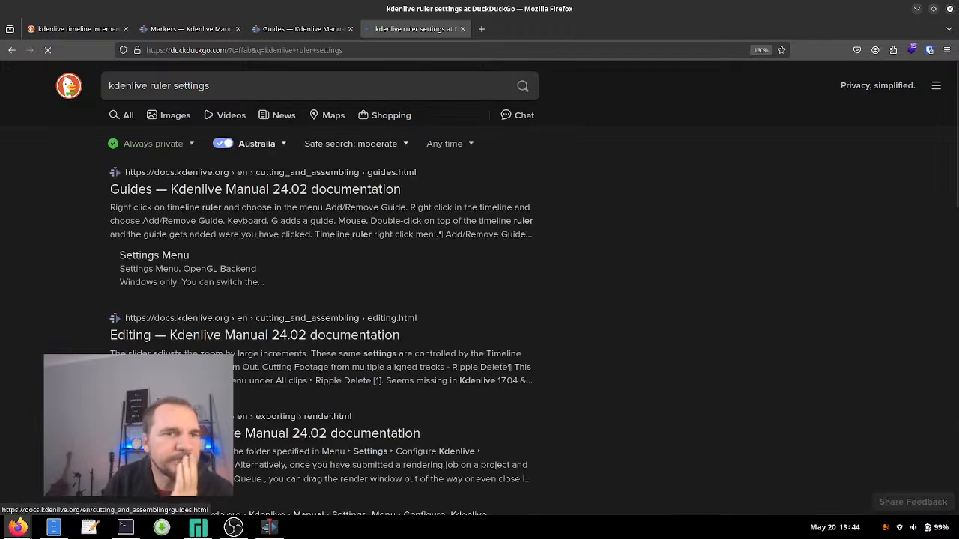
pyautogui.scroll(-2, 255, 189)
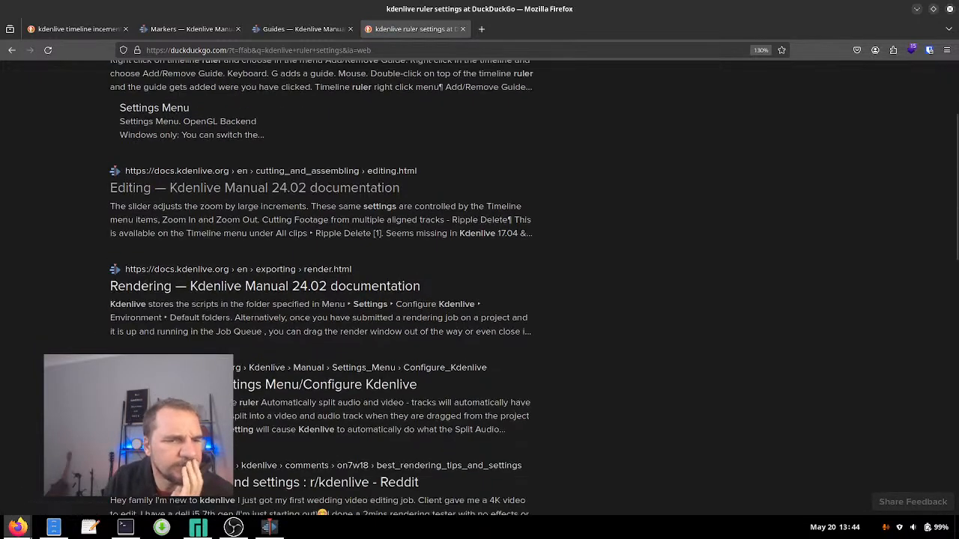
pyautogui.scroll(3, 255, 266)
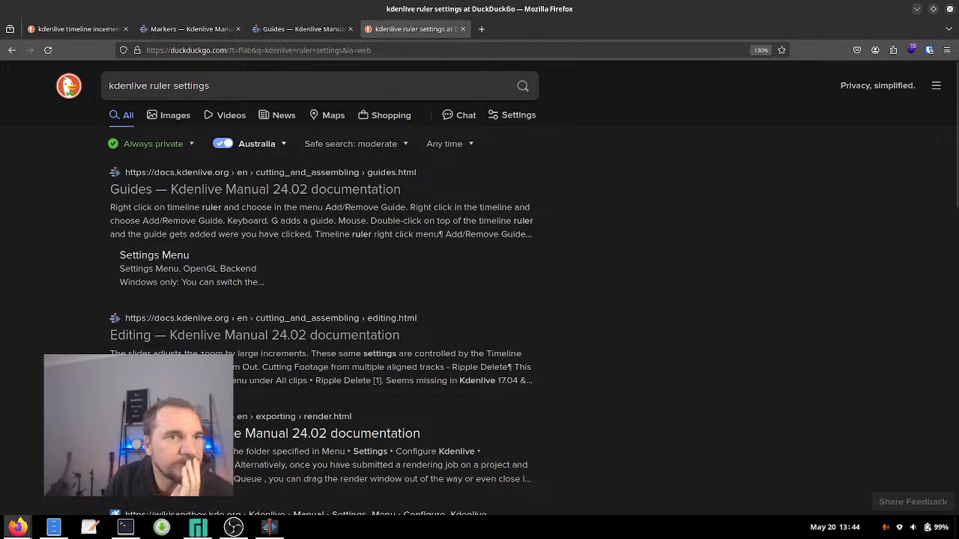
# Shorten the search to "kdenlive ruler" and open the Timeline page listed under the Kdenlive manual result.
pyautogui.doubleClick(191, 86)
pyautogui.press('BackSpace')
pyautogui.press('Return')
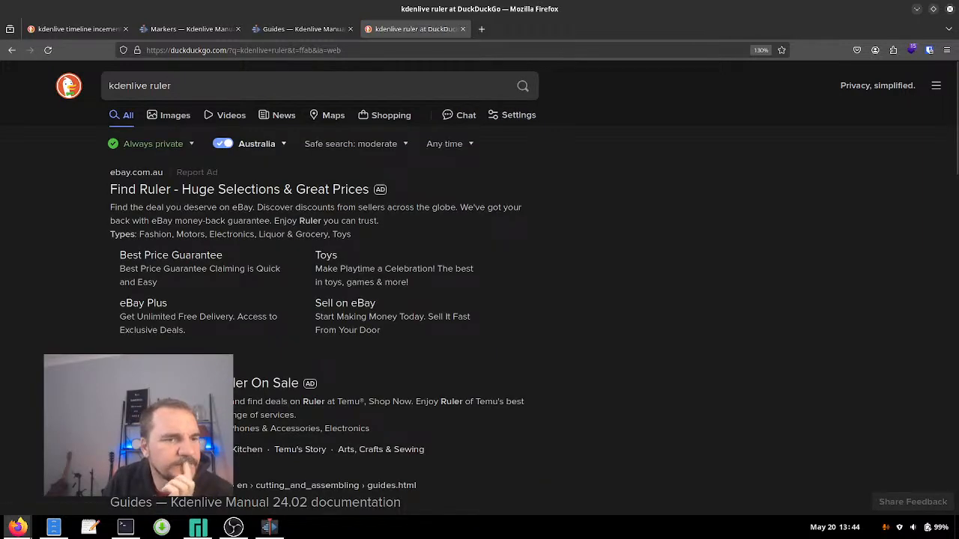
pyautogui.scroll(-3, 254, 335)
pyautogui.scroll(-3, 254, 335)
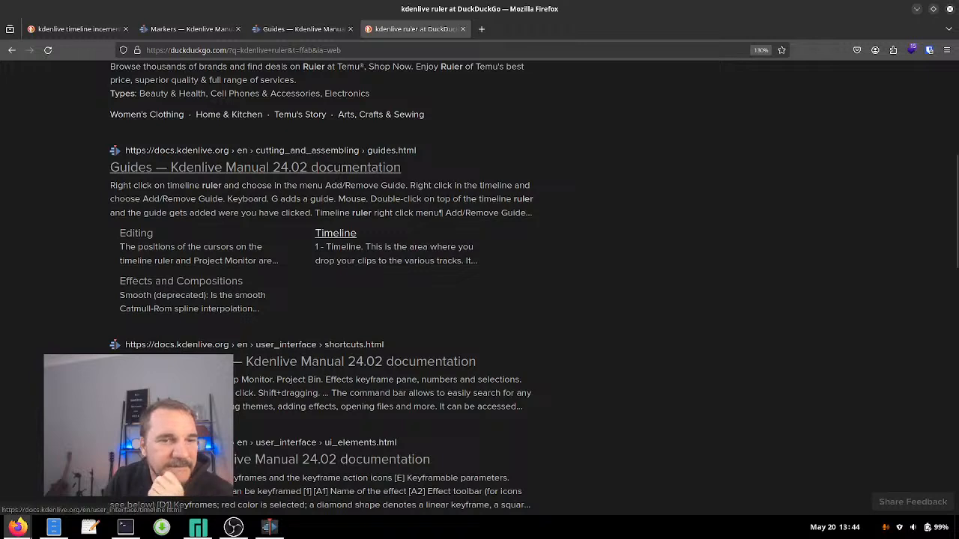
pyautogui.click(335, 236)
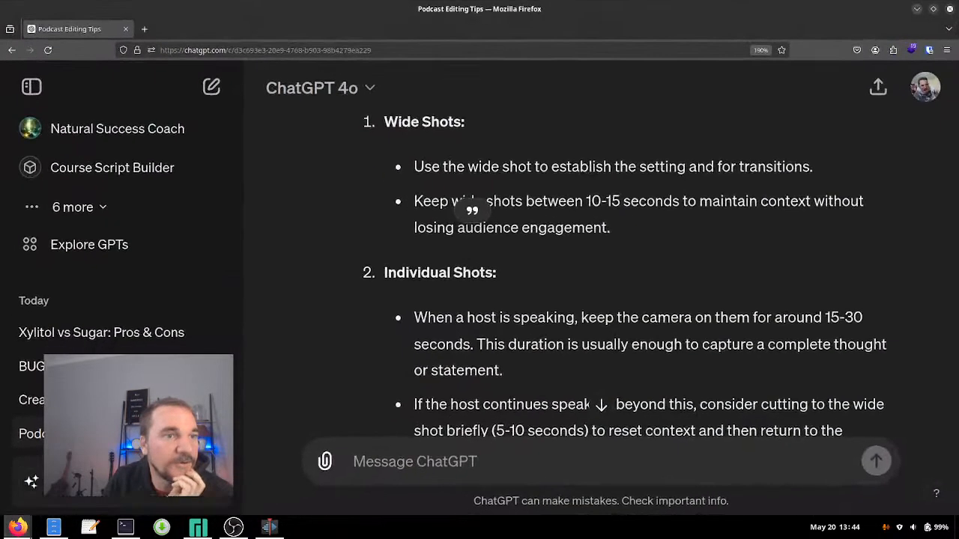
# Jump to the latest answer in the Podcast Editing Tips ChatGPT conversation, about adjusting Kdenlive's timeline increments.
pyautogui.click(601, 405)
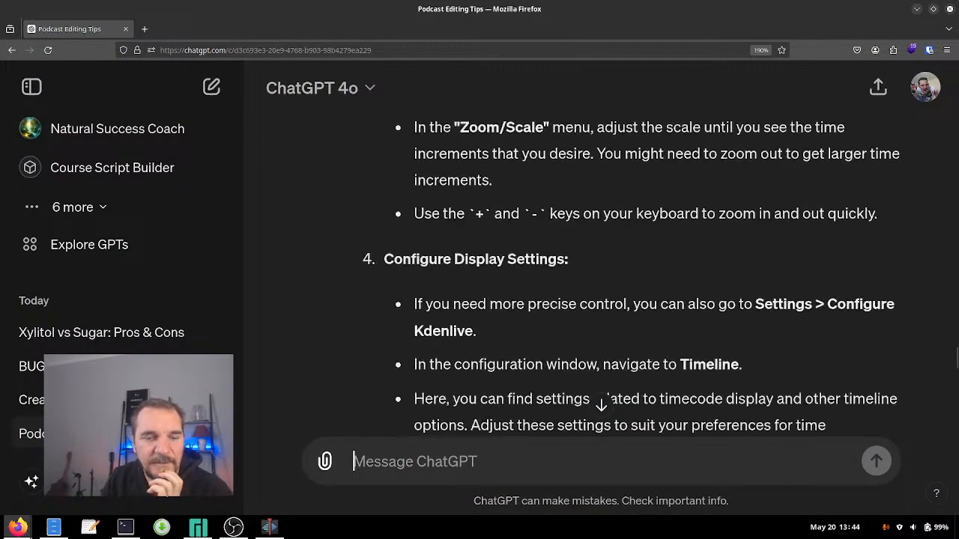
# Begin a new message with "I don't want to add guides or markers, I want to manage the markings on the ruler".
pyautogui.scroll(3, 620, 300)
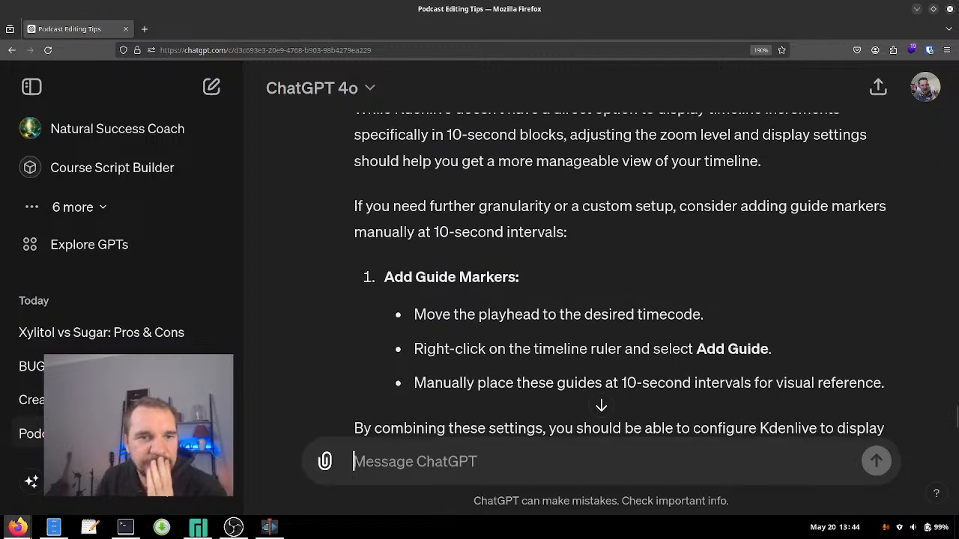
pyautogui.scroll(-3, 621, 299)
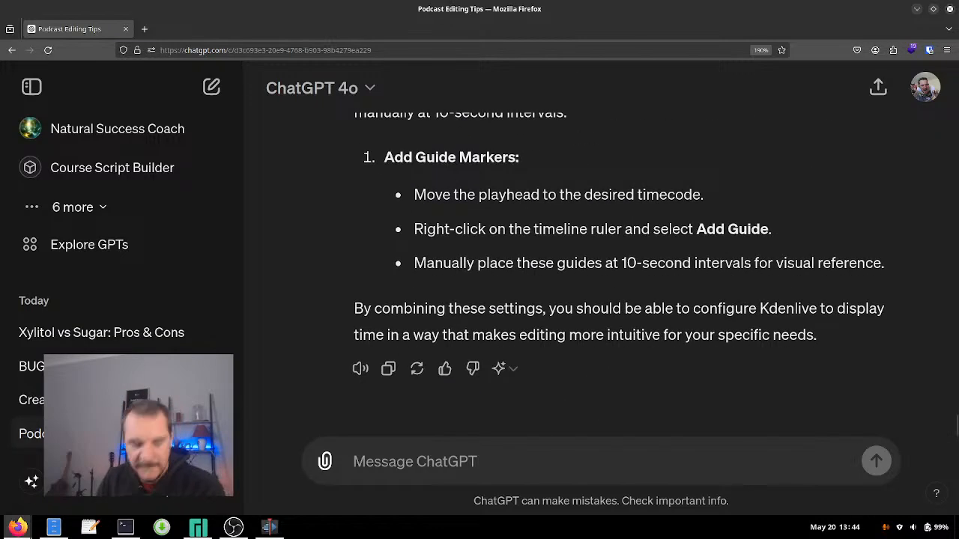
pyautogui.write("I don't want to ")
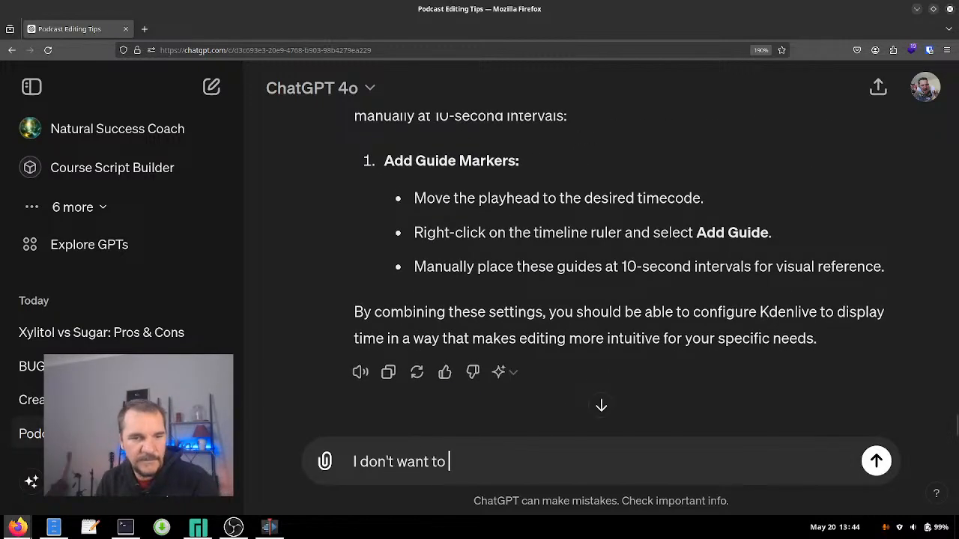
pyautogui.write('add guides or ')
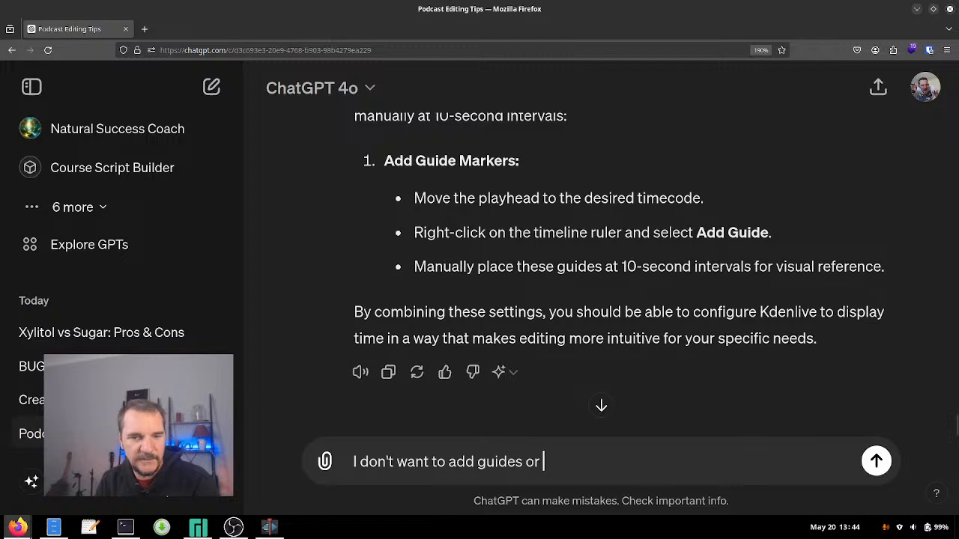
pyautogui.write('makers,')
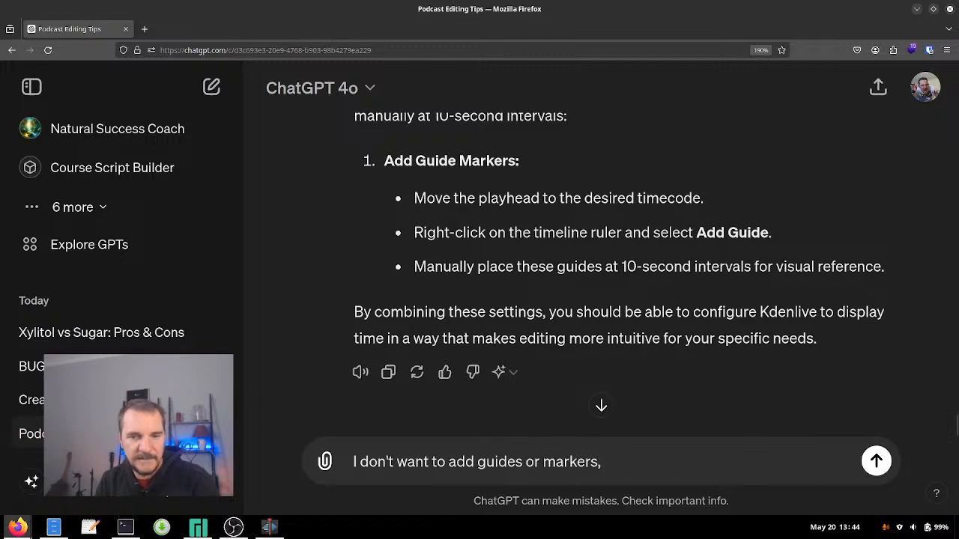
pyautogui.write(' I want to manag')
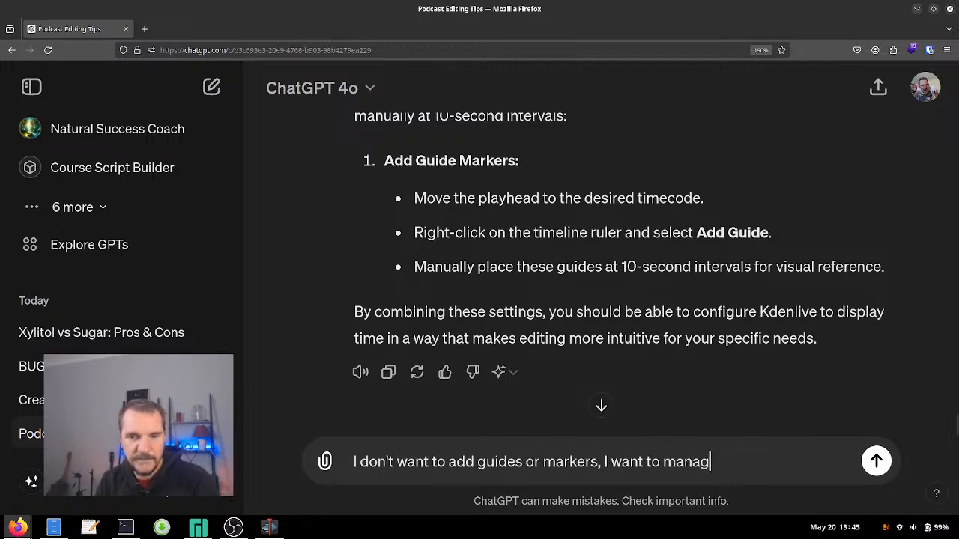
pyautogui.write('erteh')
pyautogui.press('BackSpace')
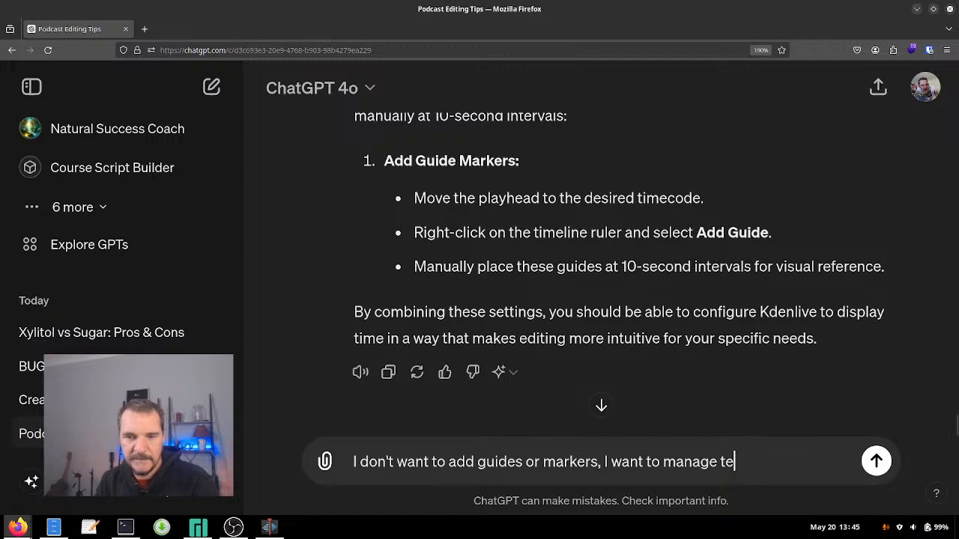
pyautogui.write('he markings on the ruler')
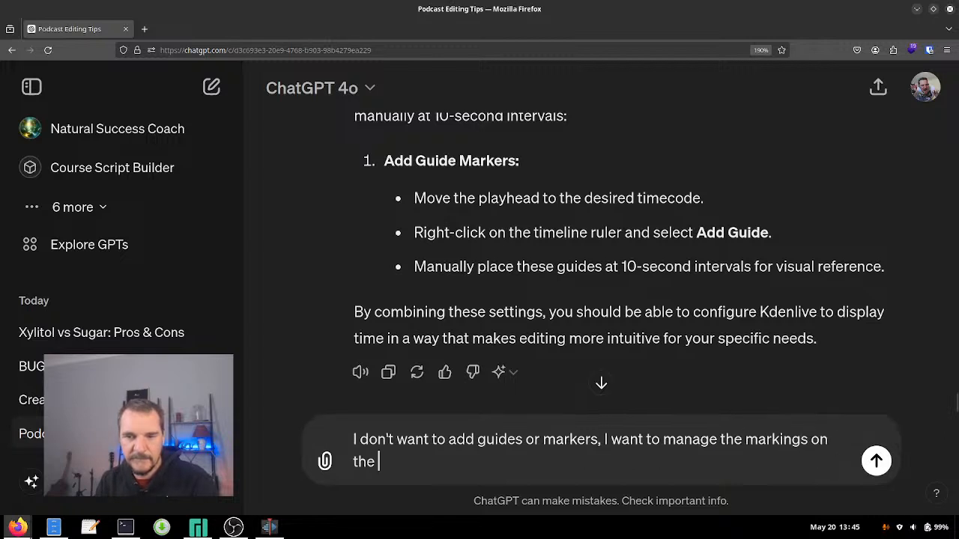
# Continue the message with ", they appear to be like 8 or 9 seconds, and they change when I zoom in or how.".
pyautogui.write(', they')
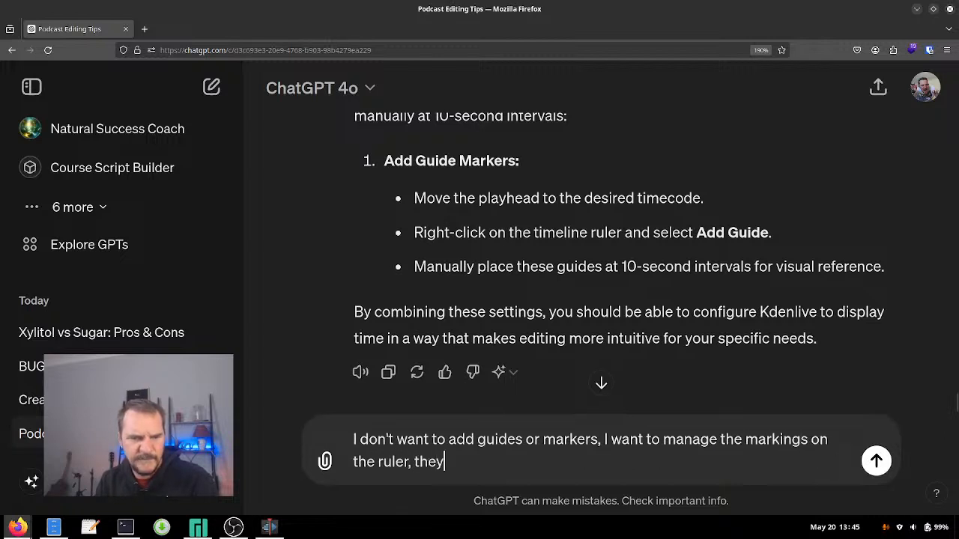
pyautogui.write(' appear to be like')
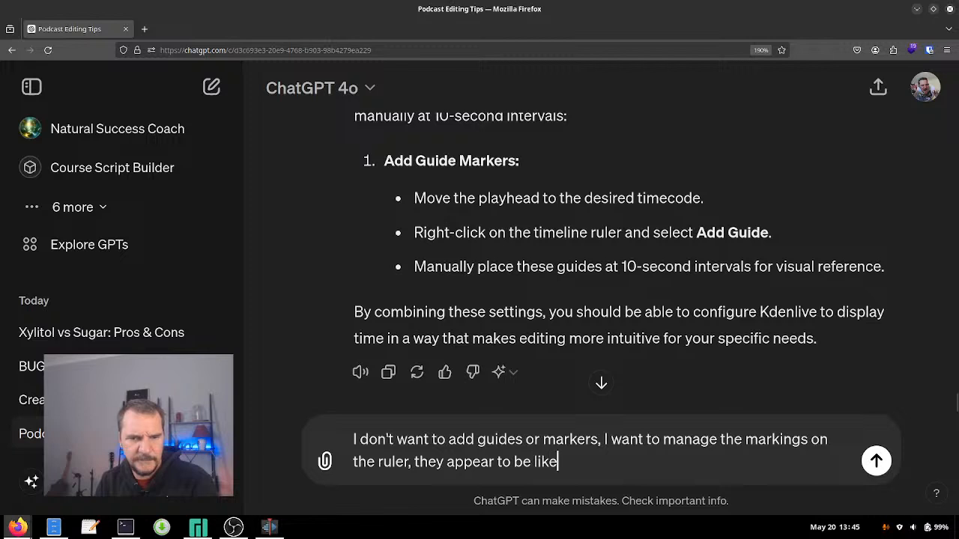
pyautogui.write(' 8 or 9 s')
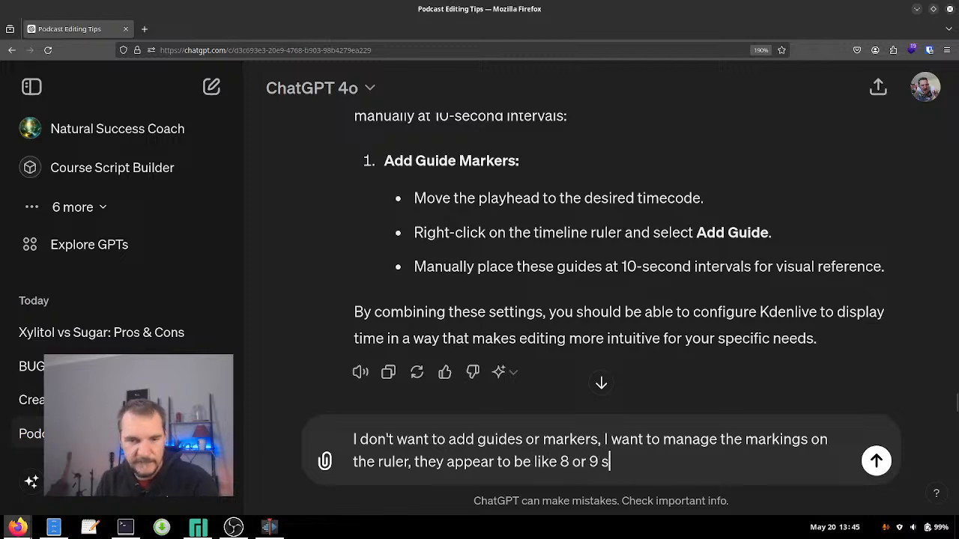
pyautogui.write('econds, and they ')
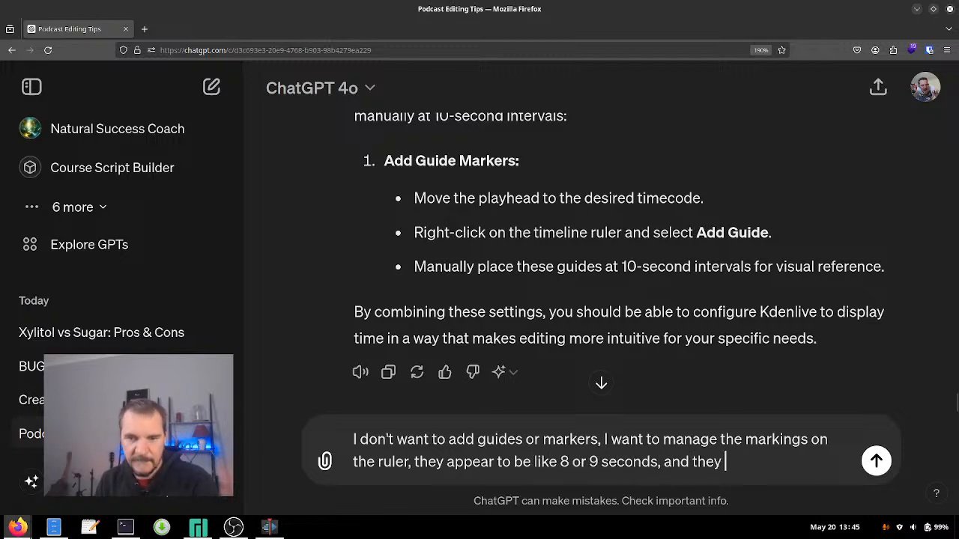
pyautogui.write('change when I')
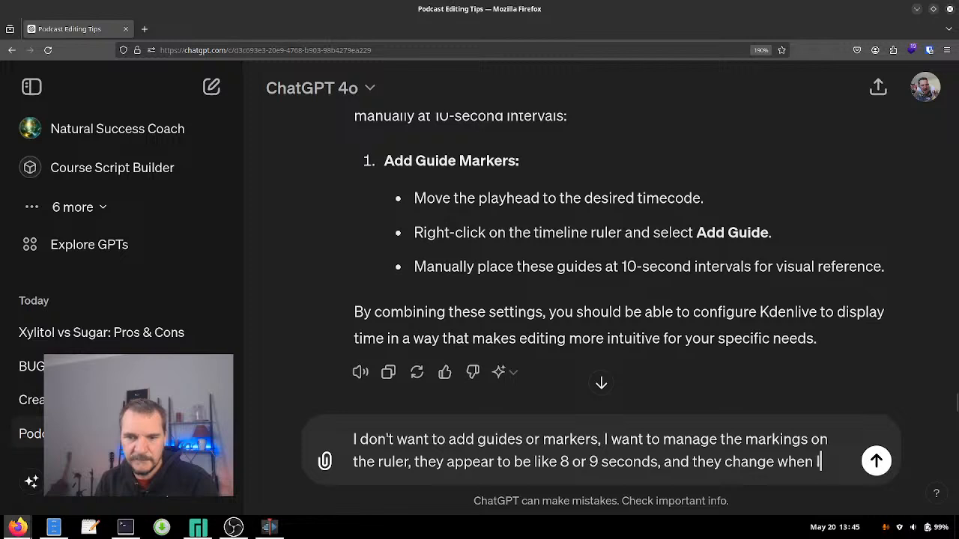
pyautogui.write(' zoom in or h')
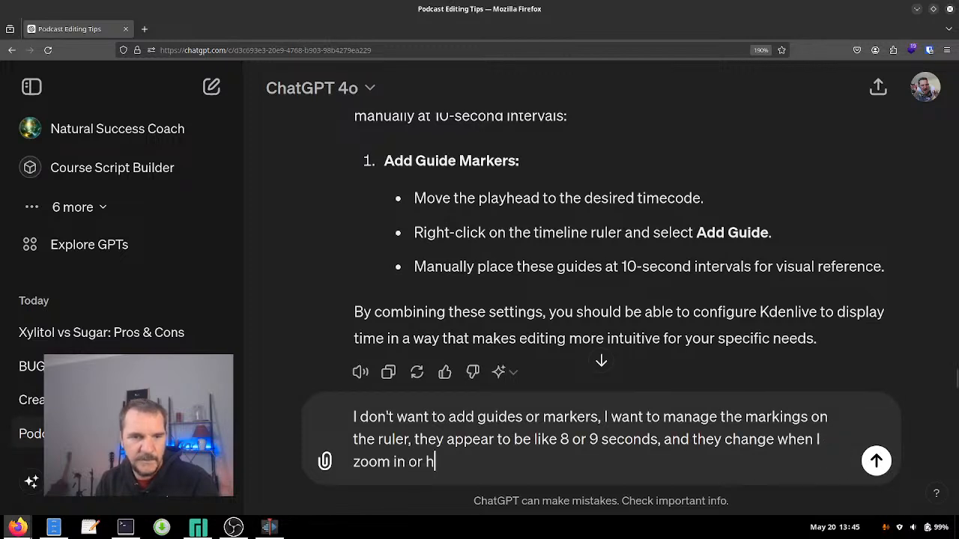
# Finish the message with "I am trying to track things in 10 second increments." and send it.
pyautogui.write('ow. I am trying to ')
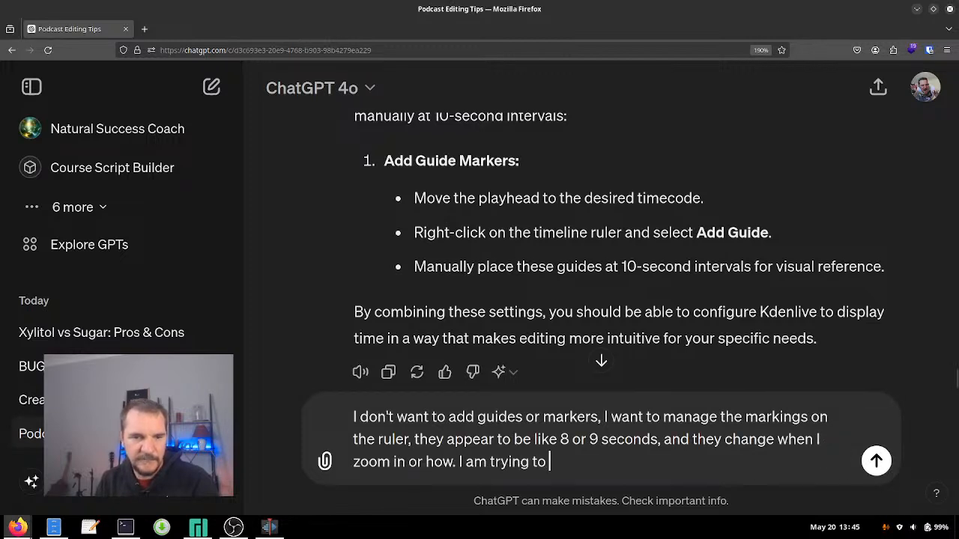
pyautogui.write('track')
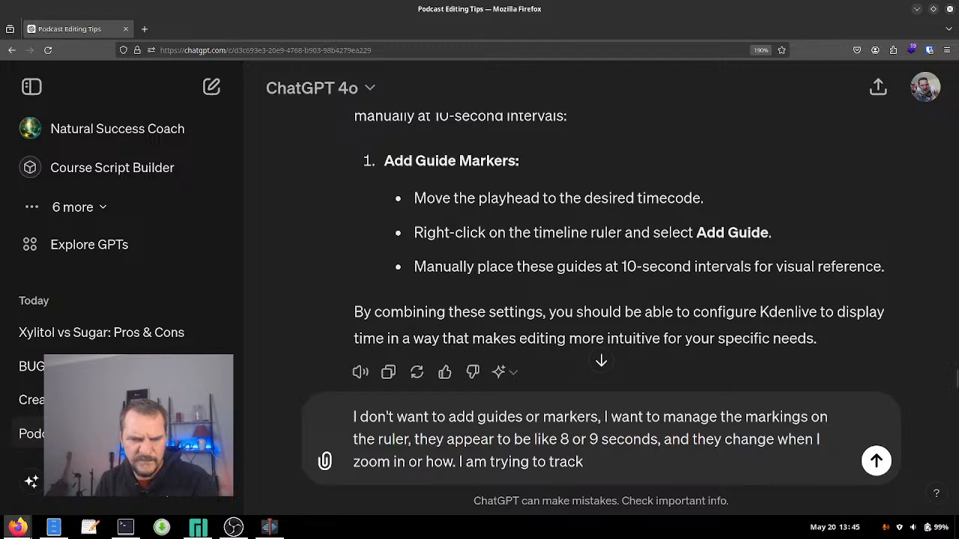
pyautogui.write(' things in')
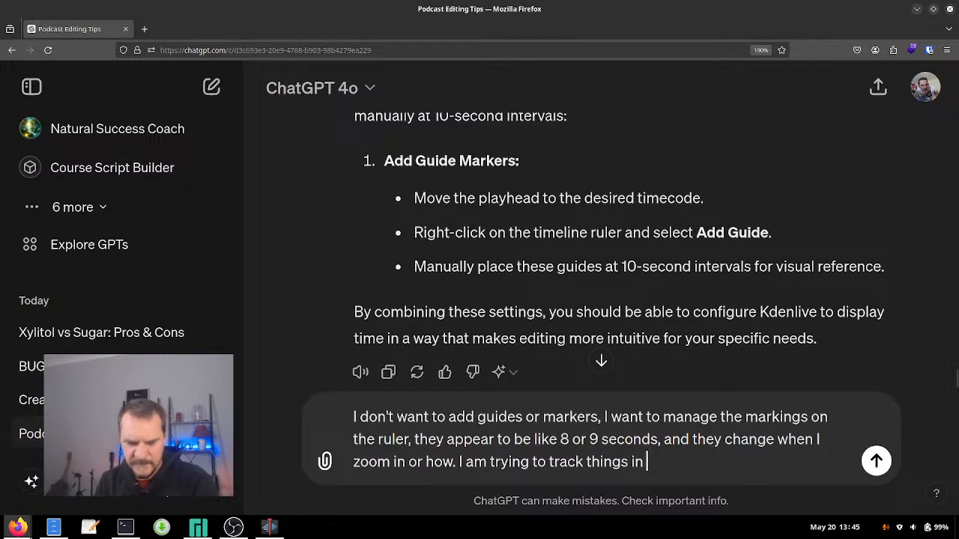
pyautogui.write(' 10-')
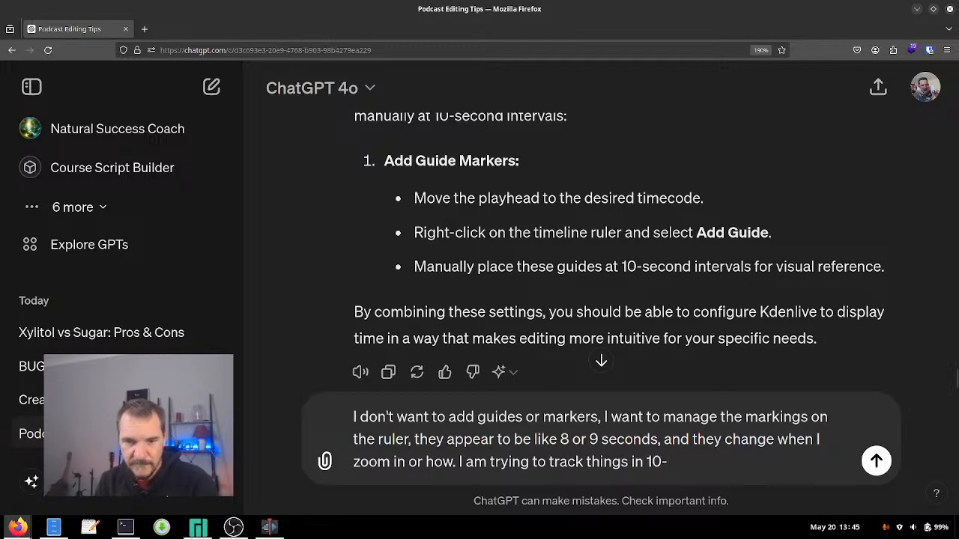
pyautogui.write('30')
pyautogui.press('BackSpace')
pyautogui.press('BackSpace')
pyautogui.press('BackSpace')
pyautogui.write('s')
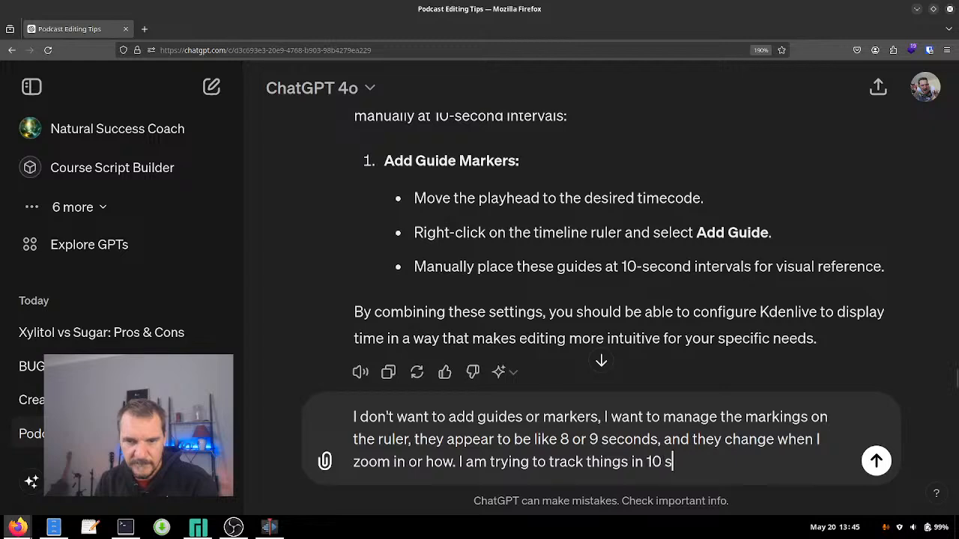
pyautogui.write('econd blocks')
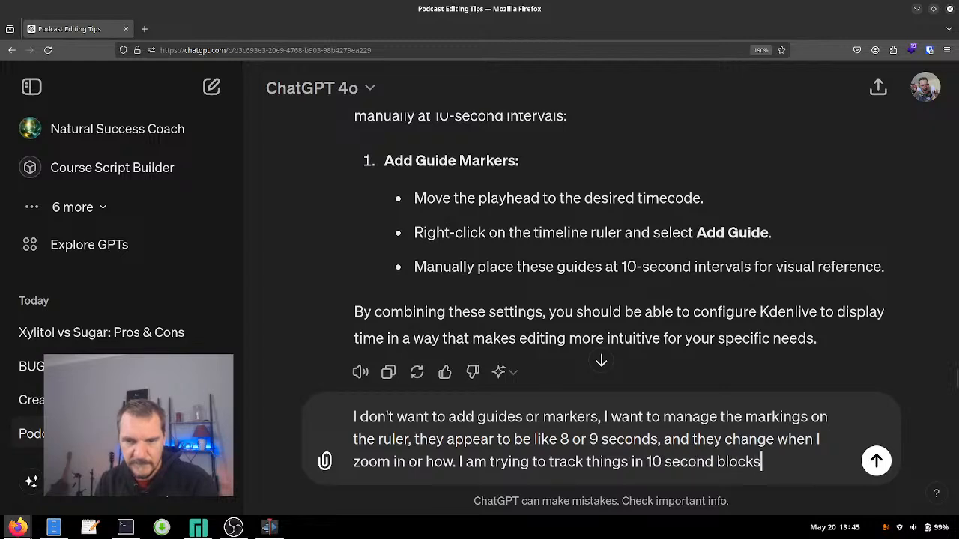
pyautogui.press('BackSpace')
pyautogui.press('BackSpace')
pyautogui.press('BackSpace')
pyautogui.press('BackSpace')
pyautogui.press('BackSpace')
pyautogui.press('BackSpace')
pyautogui.write('increments.')
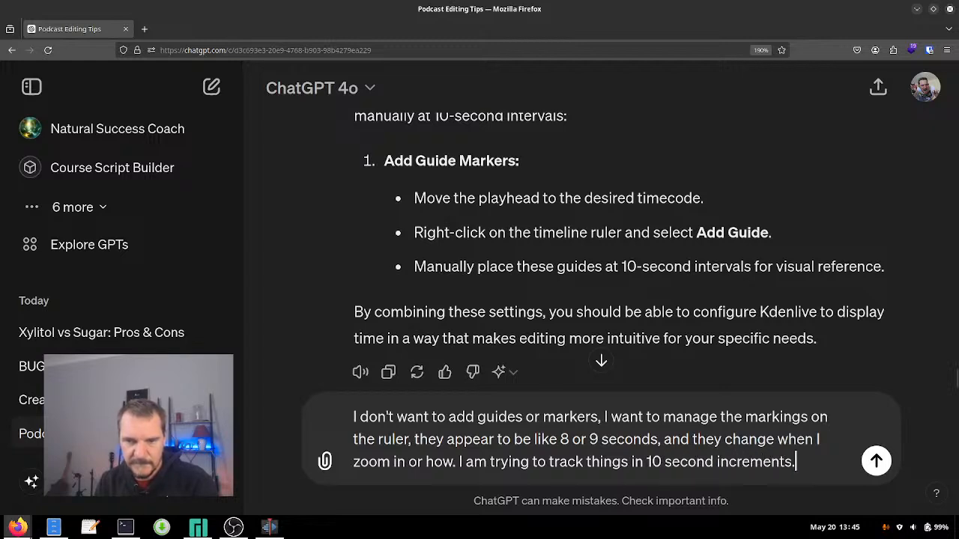
pyautogui.press('Return')
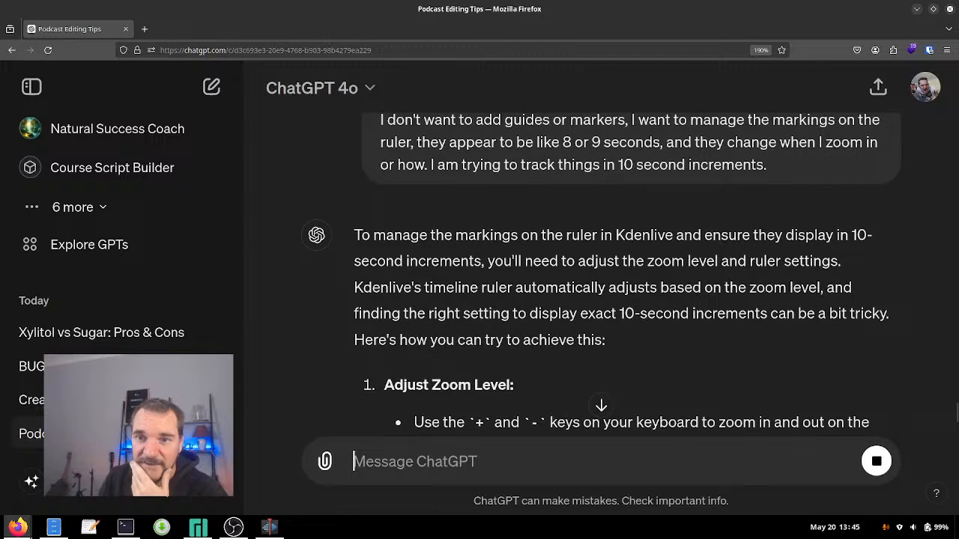
# Examine the new answer about 10-second ruler increments, from the zoom level advice through the Timecode Display section and closing paragraph.
pyautogui.moveTo(622, 261); pyautogui.dragTo(859, 313)
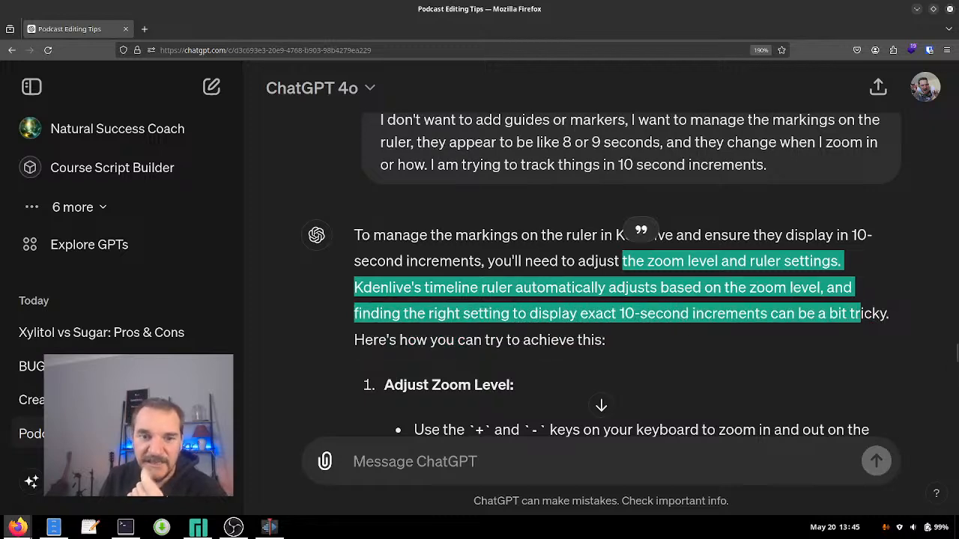
pyautogui.click(641, 230)
pyautogui.scroll(-5, 640, 230)
pyautogui.scroll(3, 640, 230)
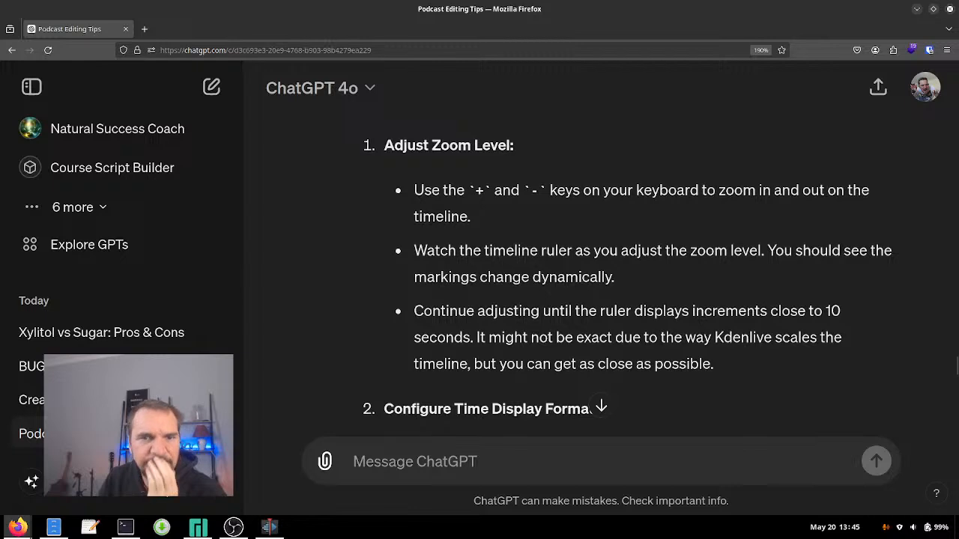
pyautogui.moveTo(413, 190); pyautogui.dragTo(721, 191)
pyautogui.scroll(-3, 721, 191)
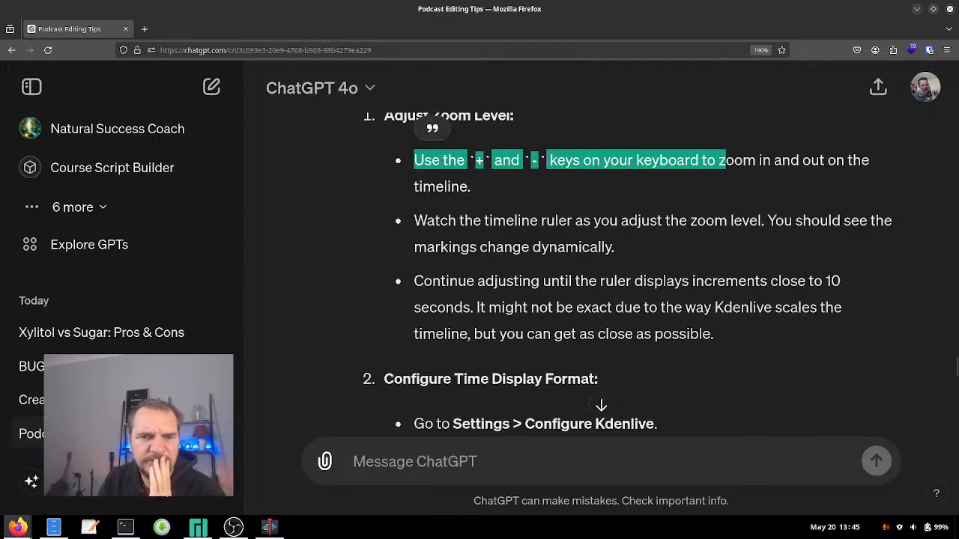
pyautogui.scroll(-10, 625, 274)
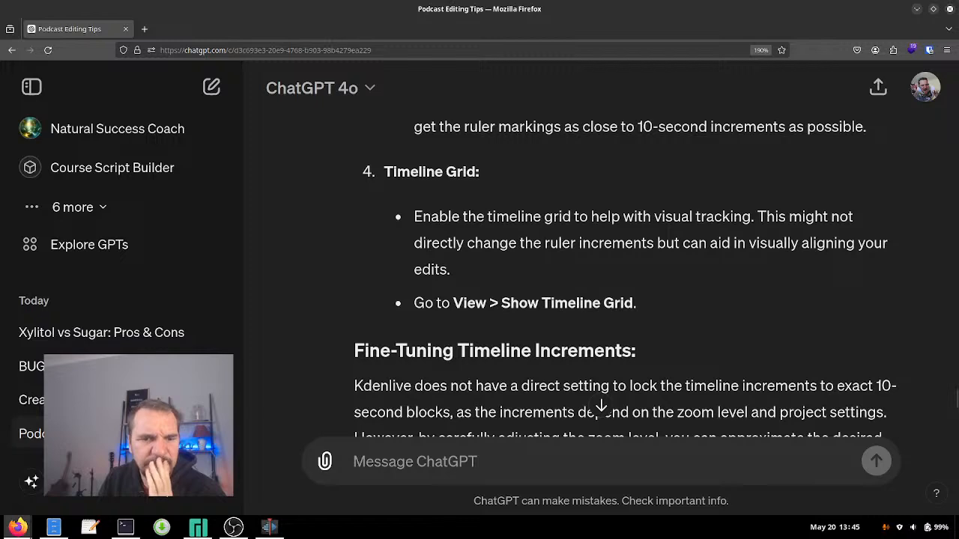
pyautogui.scroll(-8, 624, 264)
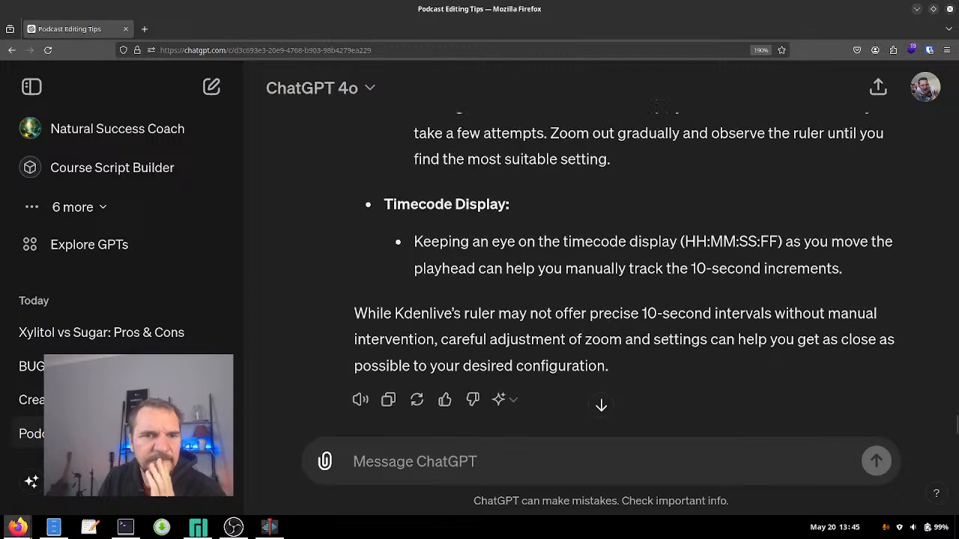
pyautogui.moveTo(438, 211); pyautogui.dragTo(842, 238)
pyautogui.click(842, 237)
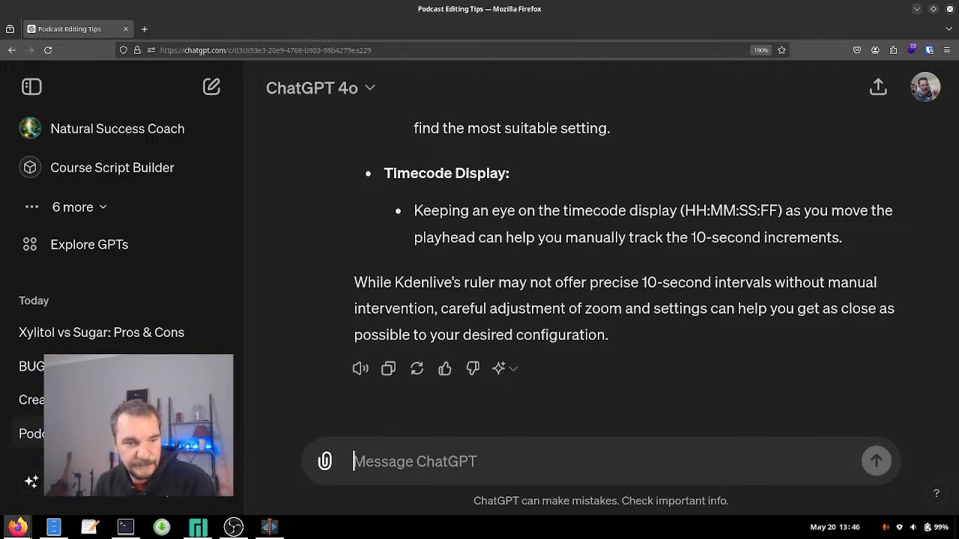
# Ask ChatGPT "what intervals are the ruler markings set to in kdenlive?".
pyautogui.write('what inte')
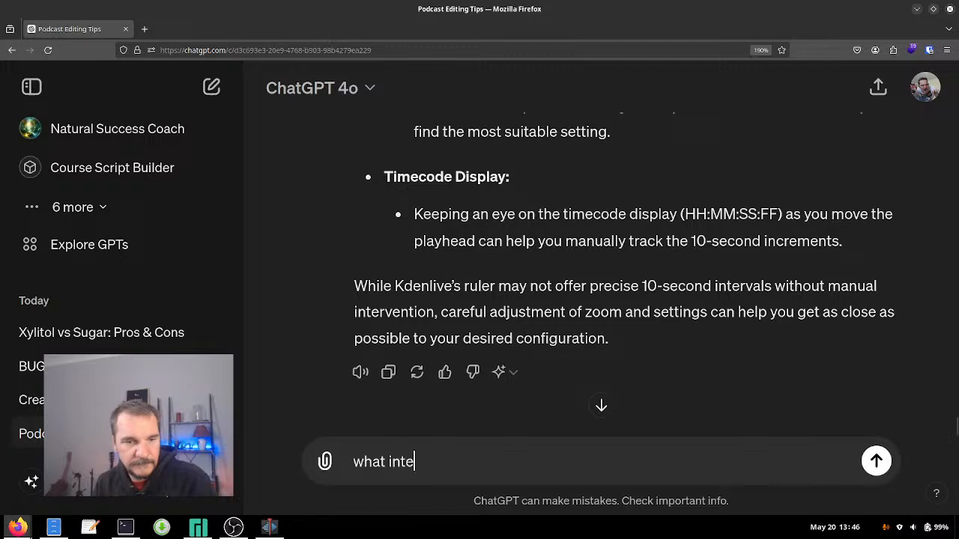
pyautogui.write('rvals are teh')
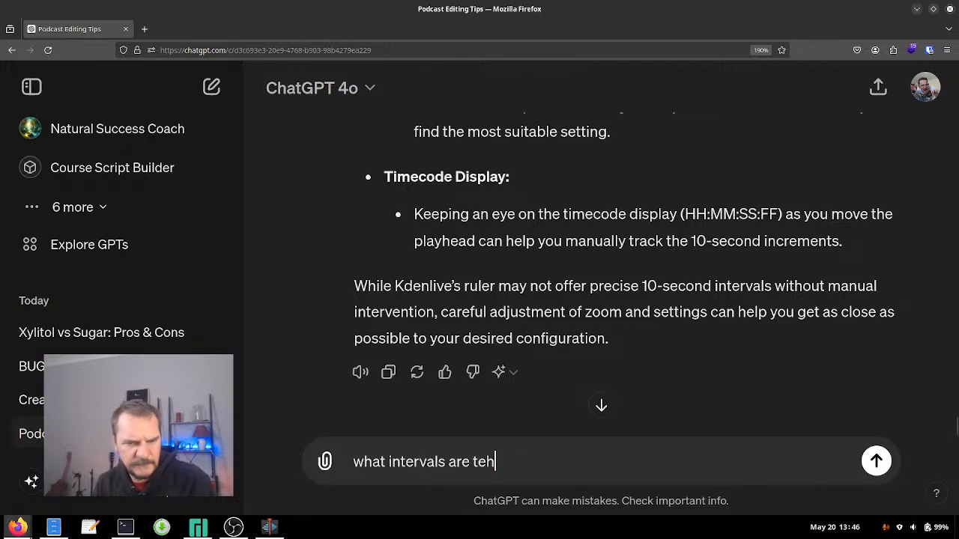
pyautogui.press('BackSpace')
pyautogui.press('BackSpace')
pyautogui.write('he ruller')
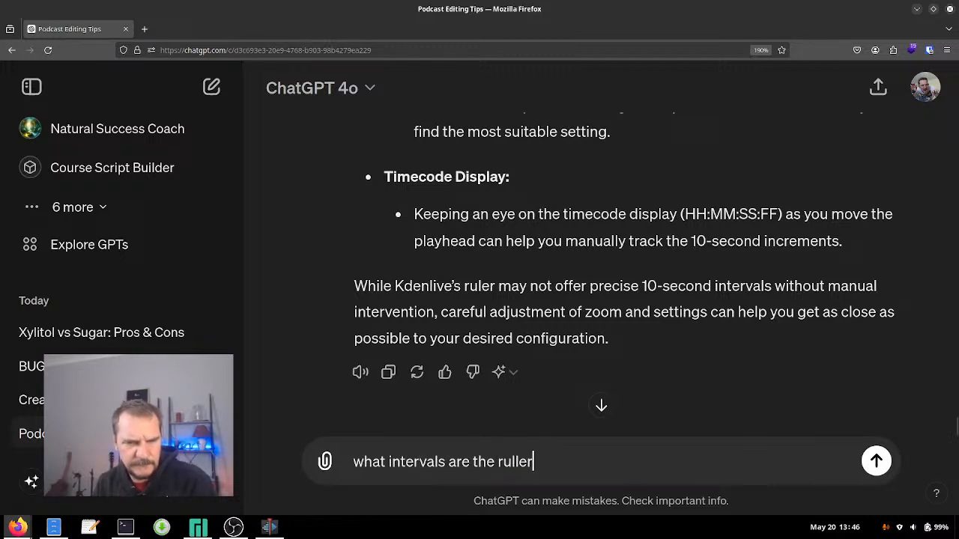
pyautogui.press('BackSpace')
pyautogui.press('BackSpace')
pyautogui.press('BackSpace')
pyautogui.write('er marking')
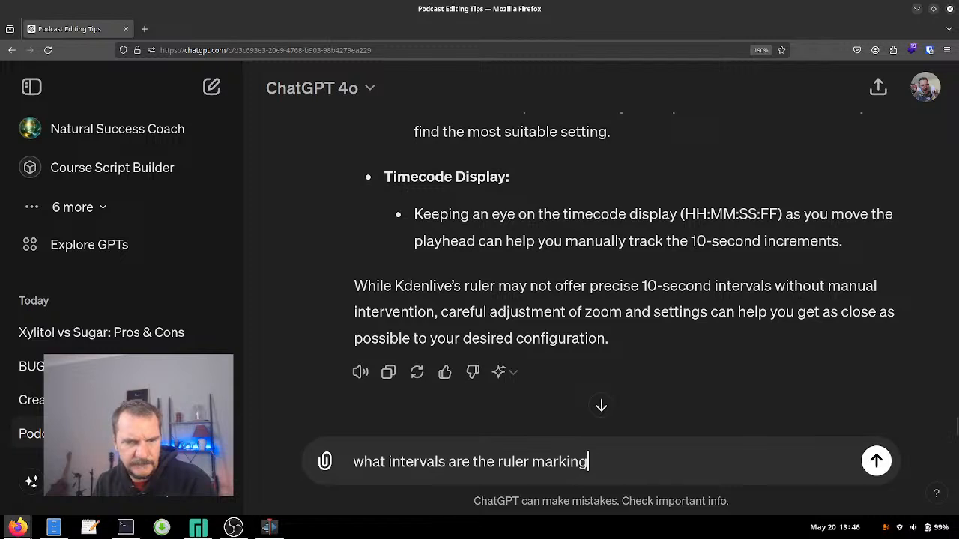
pyautogui.write('s')
pyautogui.press('BackSpace')
pyautogui.write('s s')
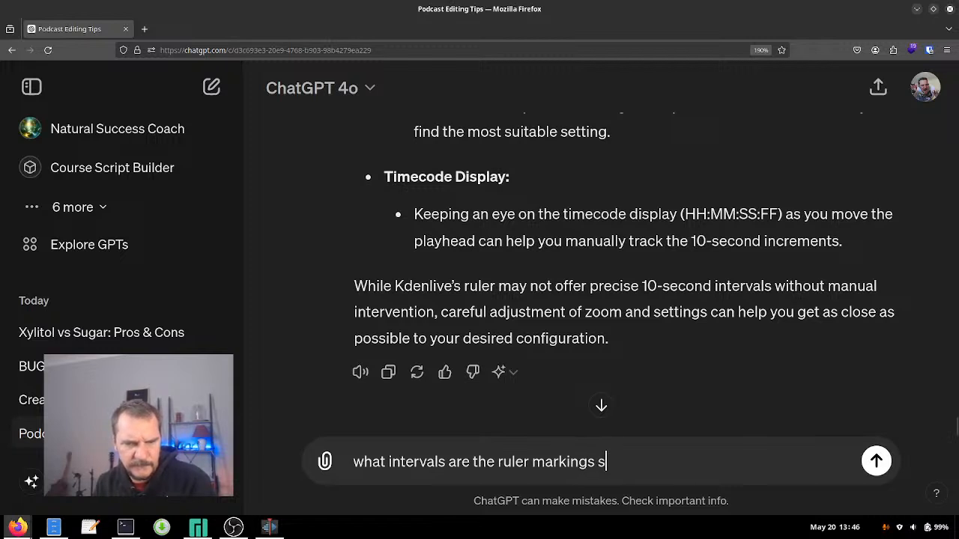
pyautogui.write('et to in kdenlive?')
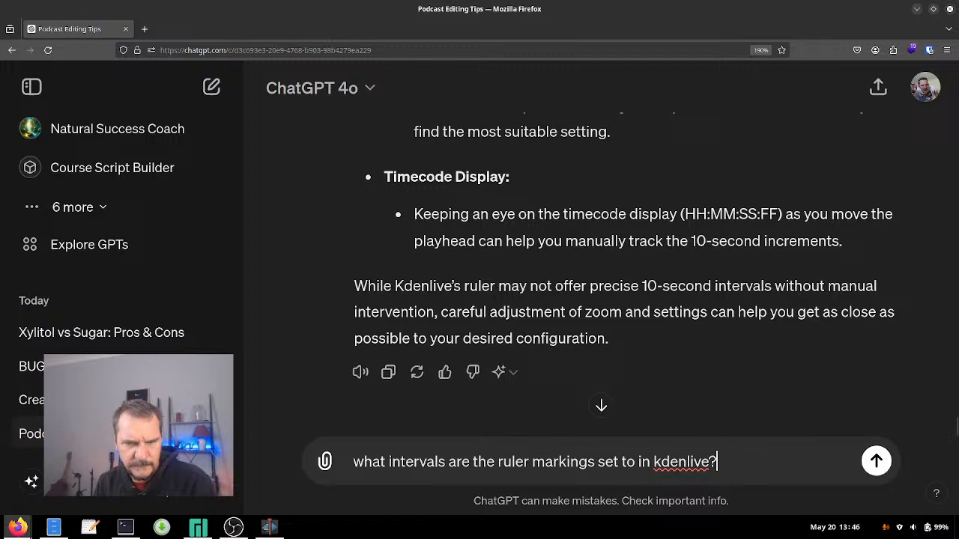
pyautogui.press('Return')
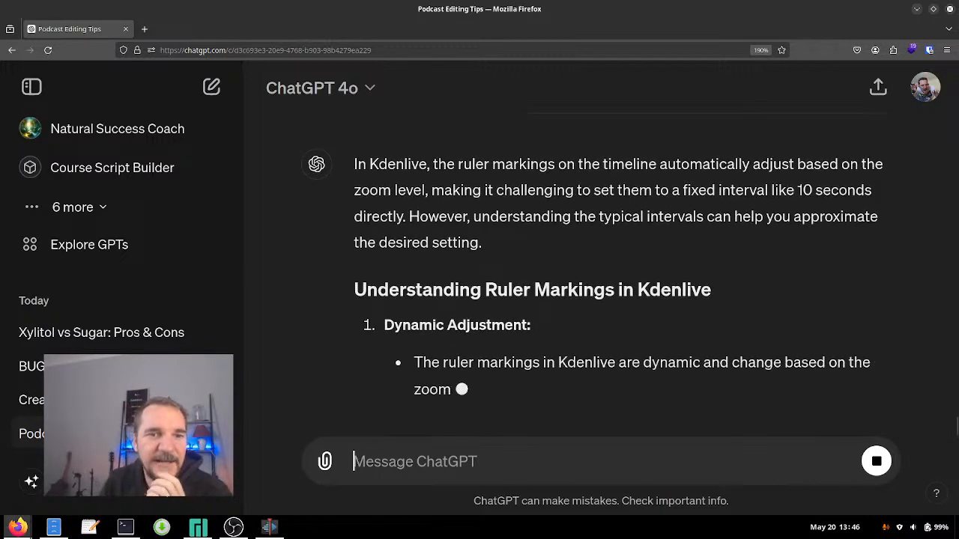
# Read the new answer's introduction on ruler markings and its Dynamic Adjustment and Common Intervals sections.
pyautogui.moveTo(636, 202); pyautogui.dragTo(425, 228)
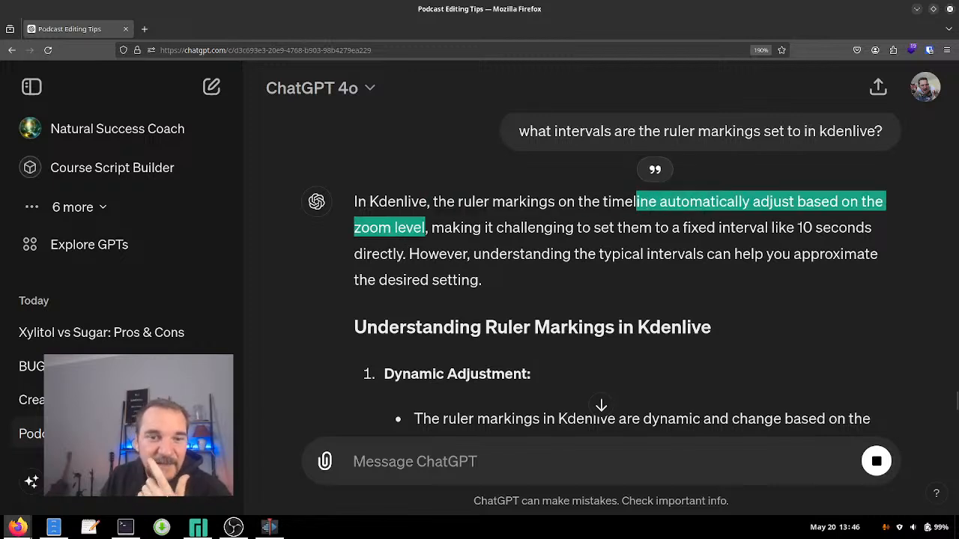
pyautogui.moveTo(445, 227); pyautogui.dragTo(602, 325)
pyautogui.scroll(-3, 602, 325)
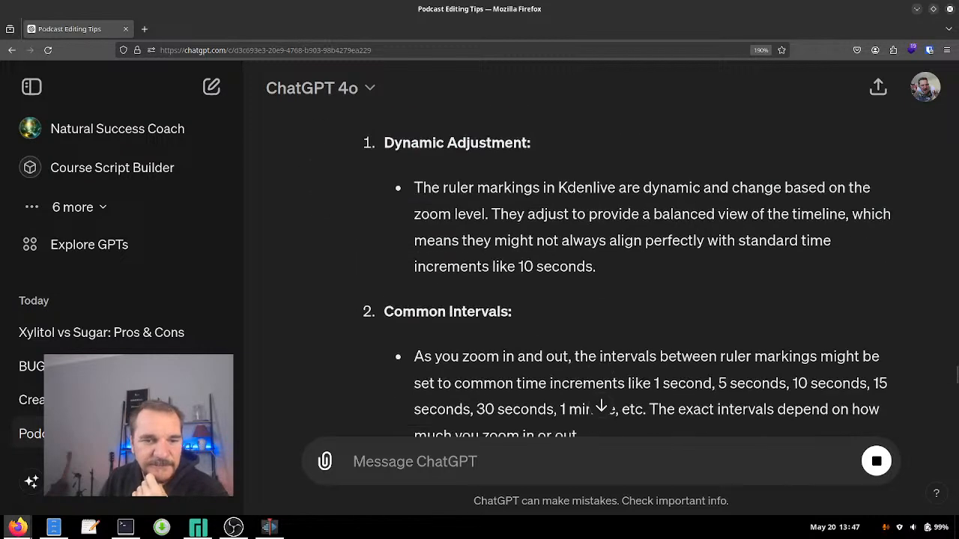
pyautogui.moveTo(431, 179); pyautogui.dragTo(606, 190)
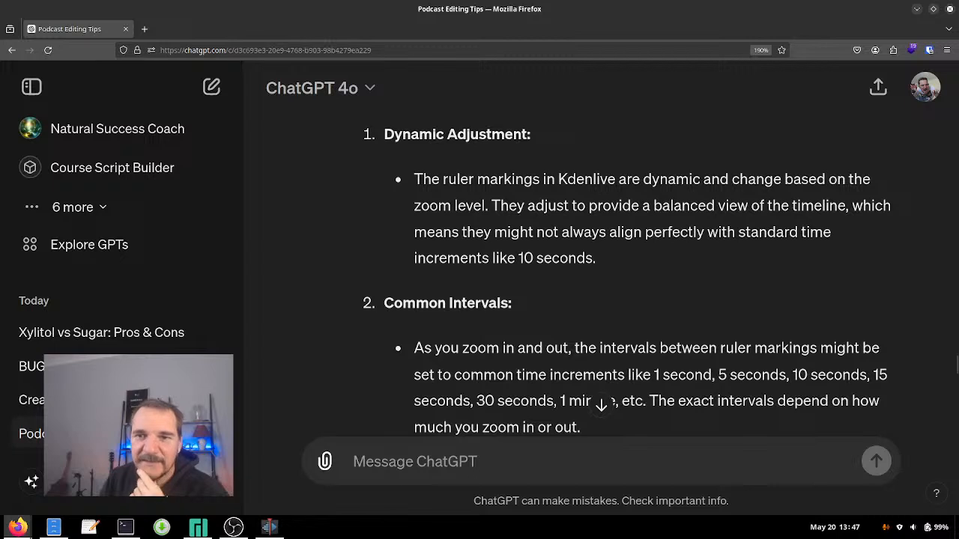
pyautogui.moveTo(414, 232); pyautogui.dragTo(798, 232)
# Quote "They adjust to provide a balanced view of the timeline" from the answer in the message and add "what does that mean, "balanced view"?".
pyautogui.tripleClick(510, 205)
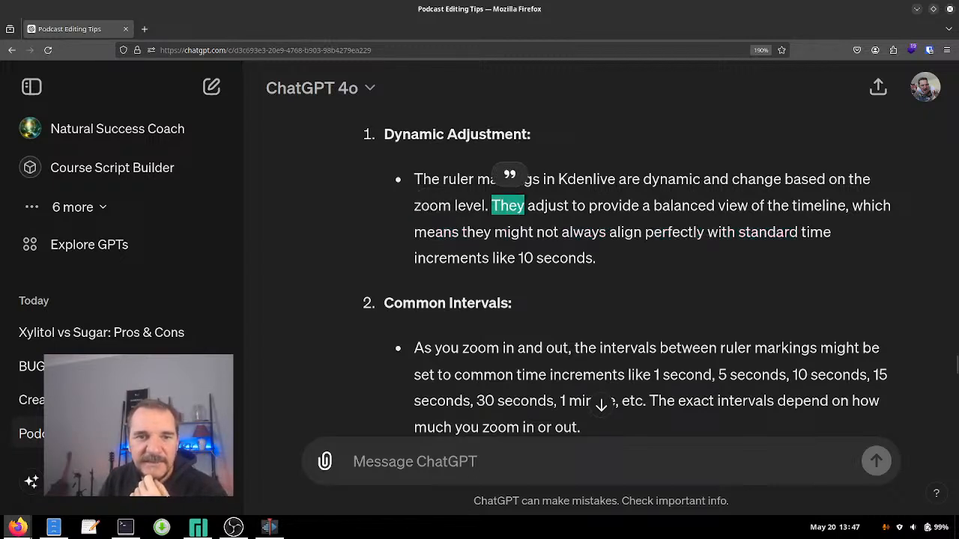
pyautogui.moveTo(492, 205); pyautogui.dragTo(845, 206)
pyautogui.hotkey('ctrl', 'c')
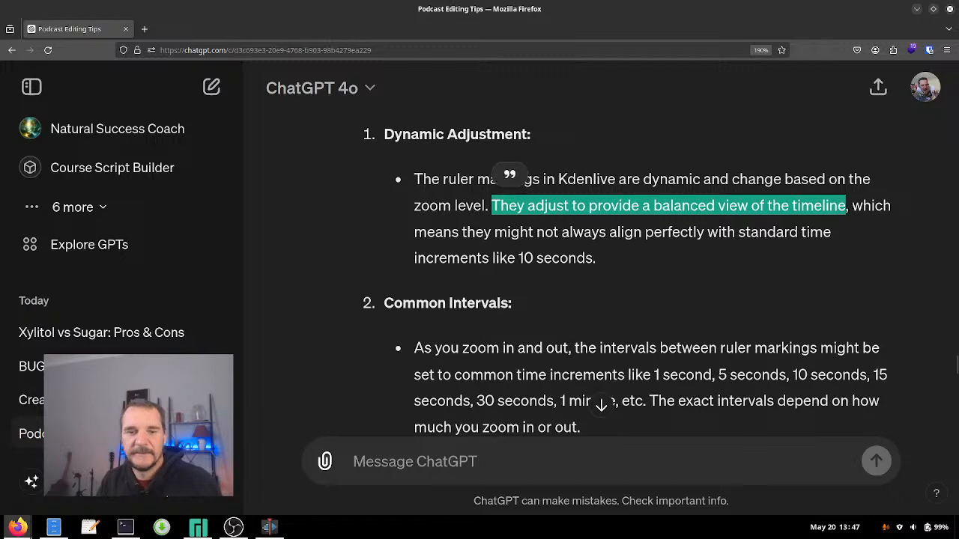
pyautogui.click(354, 461)
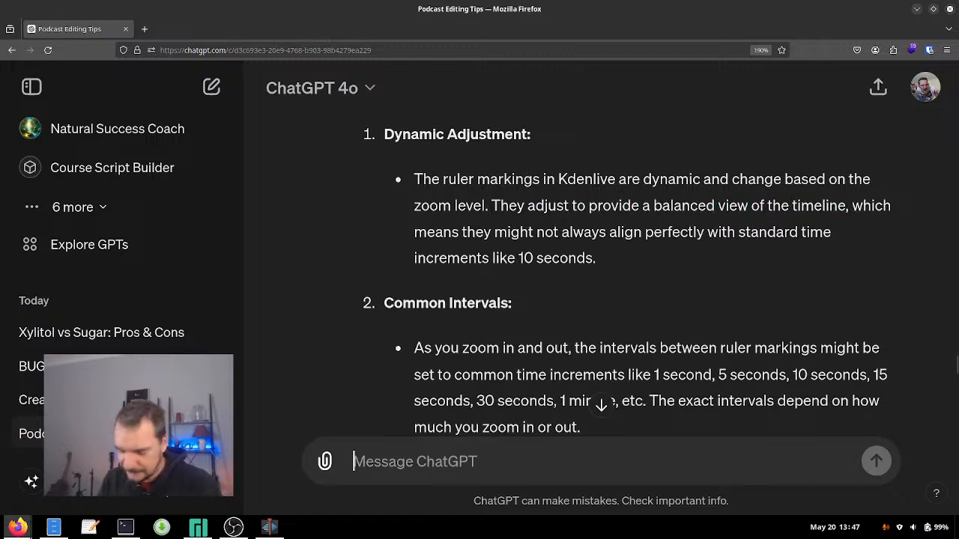
pyautogui.write('"')
pyautogui.hotkey('ctrl', 'v')
pyautogui.write('" what does ')
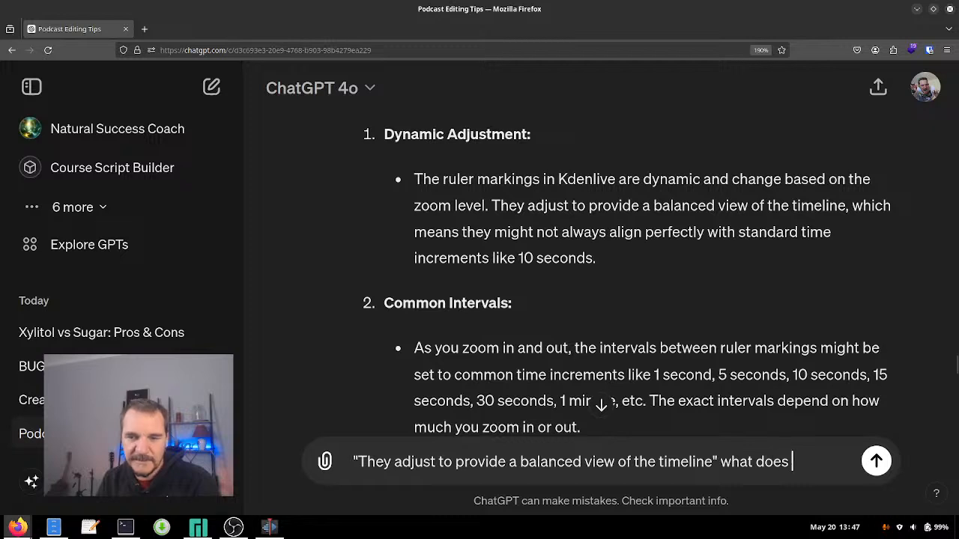
pyautogui.write('that mean, "ba')
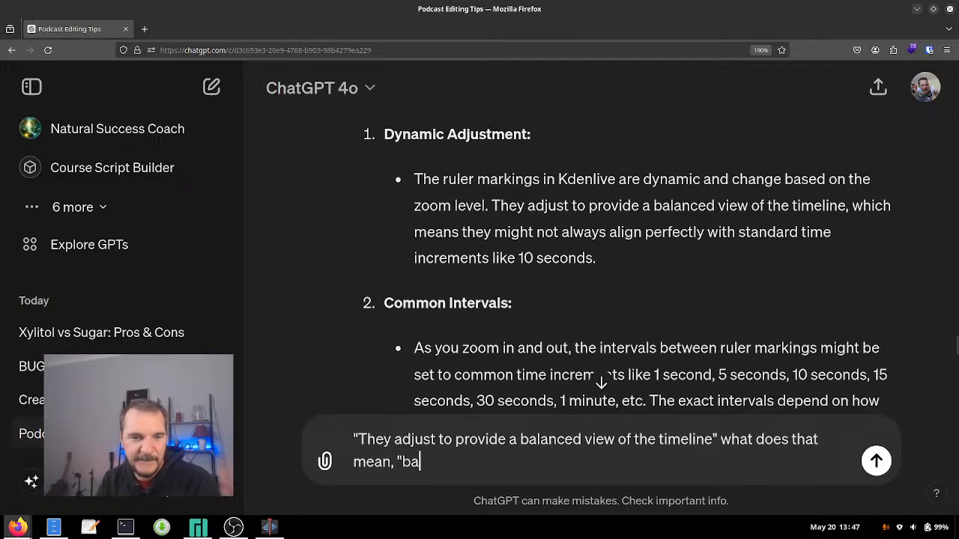
pyautogui.write('lanced view"')
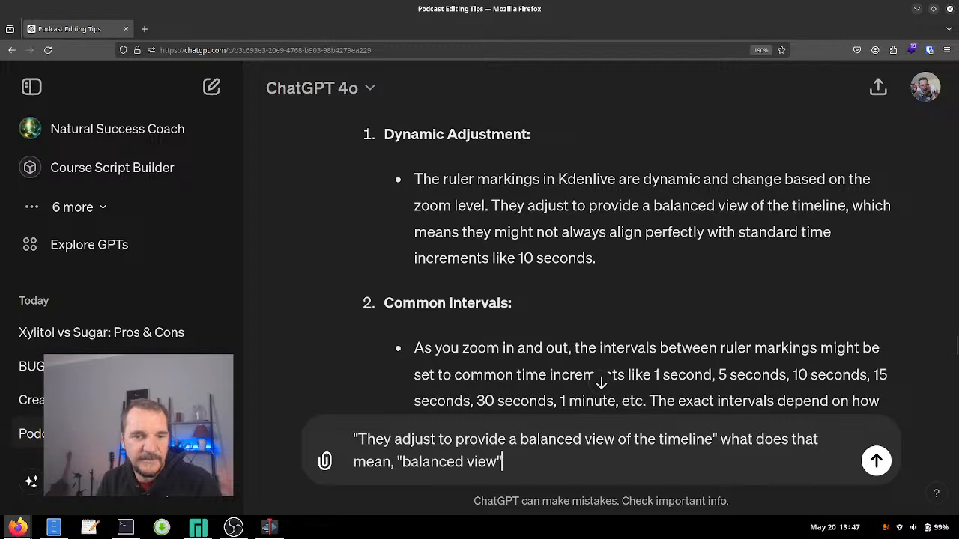
pyautogui.write('?')
pyautogui.hotkey('shift', 'Return')
# On a new message line, quote " like 1 second, 5 seconds, 10 seconds, 15 seconds, 30 seconds, 1 minute, etc" and add "they don't appear to be.".
pyautogui.scroll(-3, 601, 361)
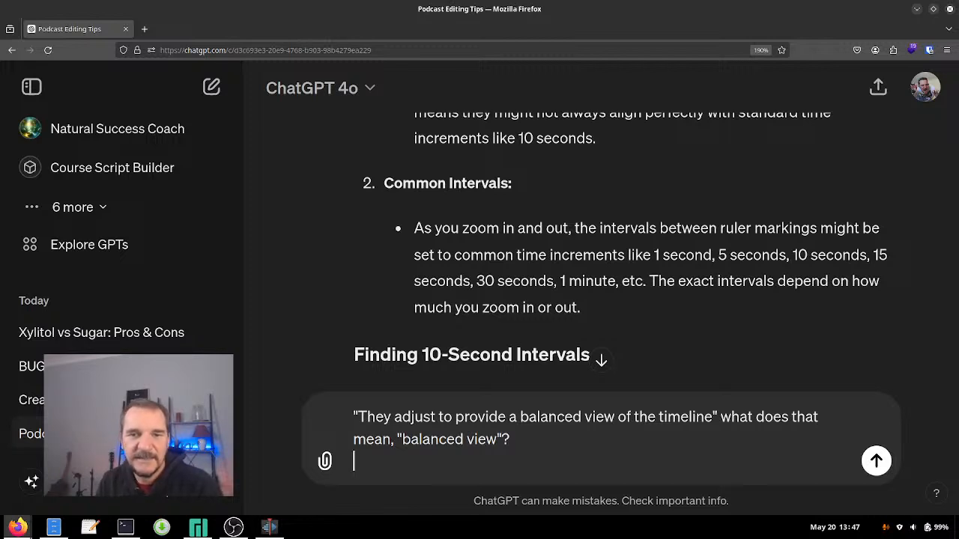
pyautogui.moveTo(644, 281); pyautogui.dragTo(626, 255)
pyautogui.hotkey('ctrl', 'c')
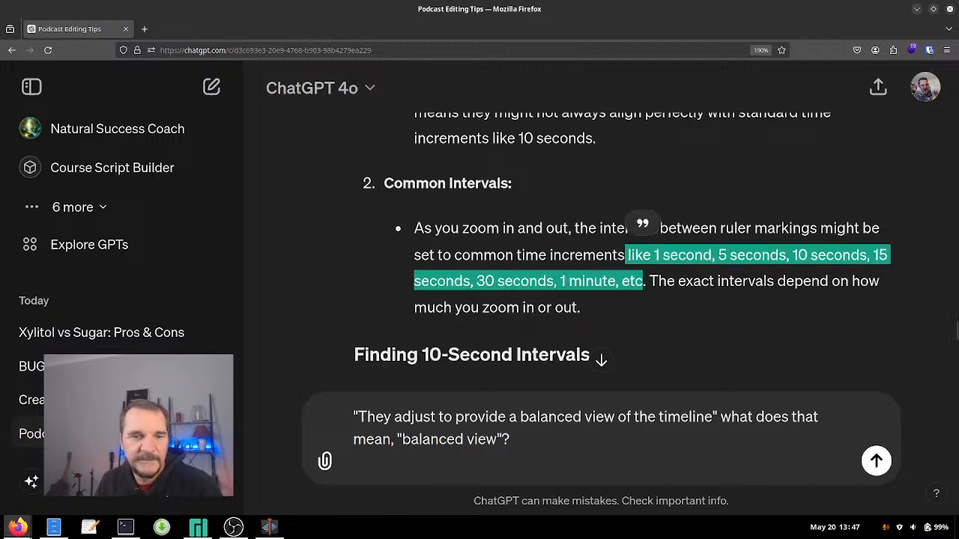
pyautogui.click(354, 461)
pyautogui.write('"')
pyautogui.hotkey('ctrl', 'v')
pyautogui.write('" the')
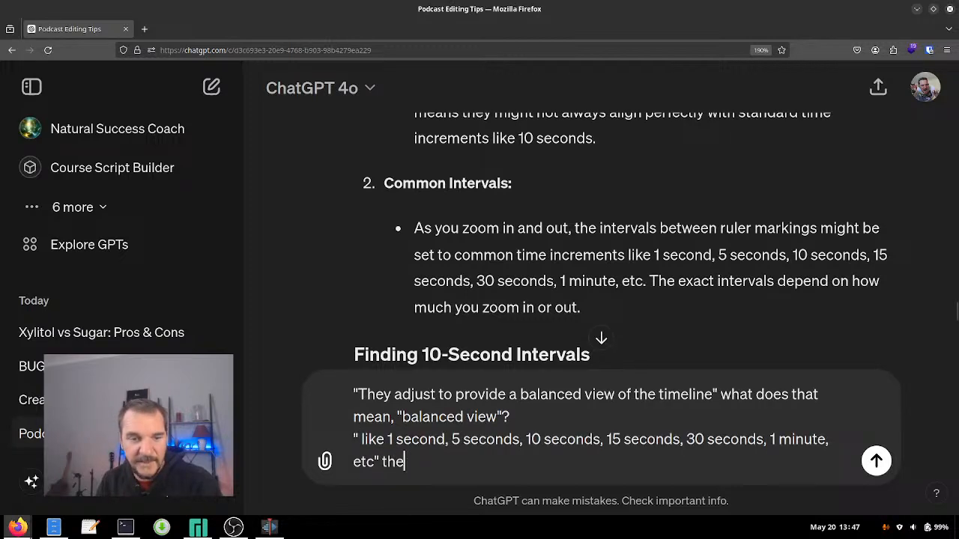
pyautogui.write("y don't appear to ")
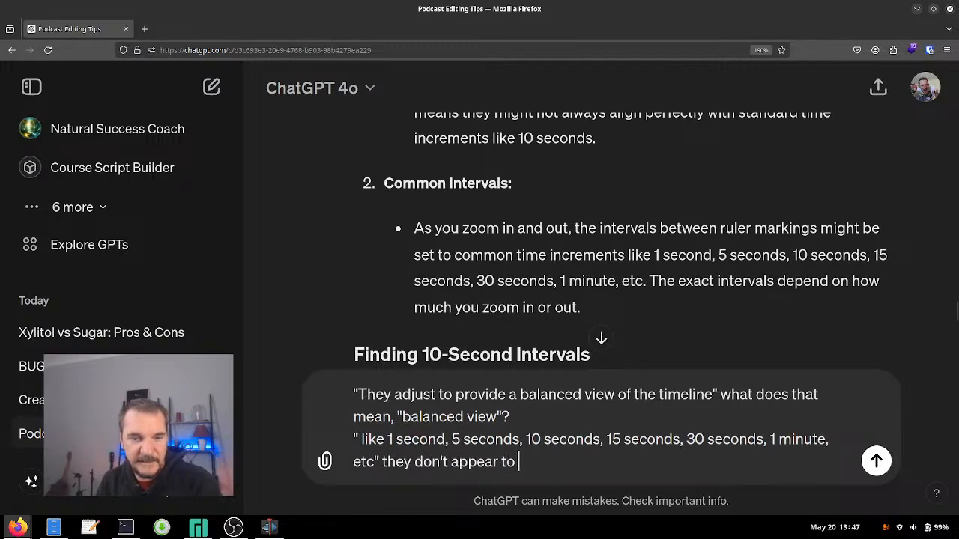
pyautogui.write('be.')
pyautogui.hotkey('shift', 'Return')
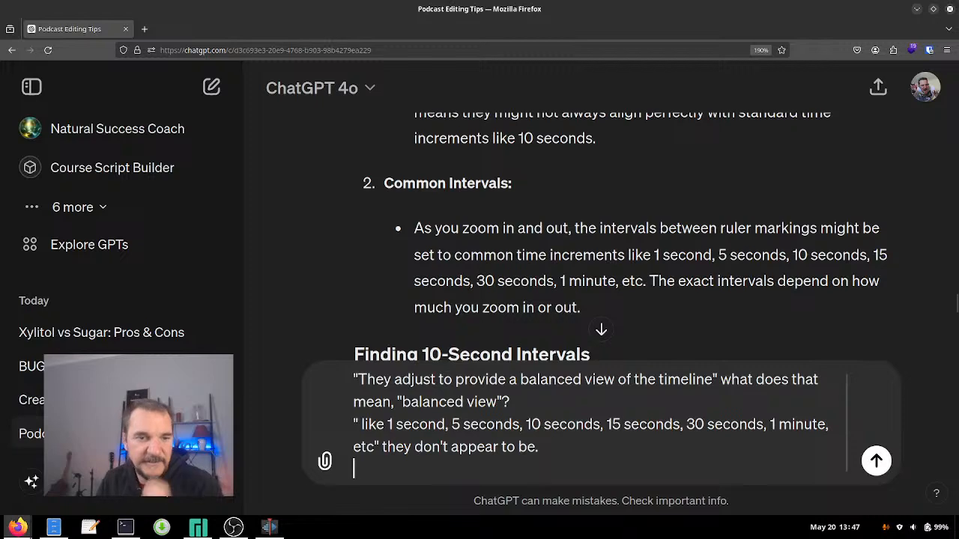
# Examine the Finding 10-Second Intervals section, covering zoom adjustment, approximation and the timeline grid.
pyautogui.scroll(-3, 599, 225)
pyautogui.moveTo(494, 206); pyautogui.dragTo(794, 206)
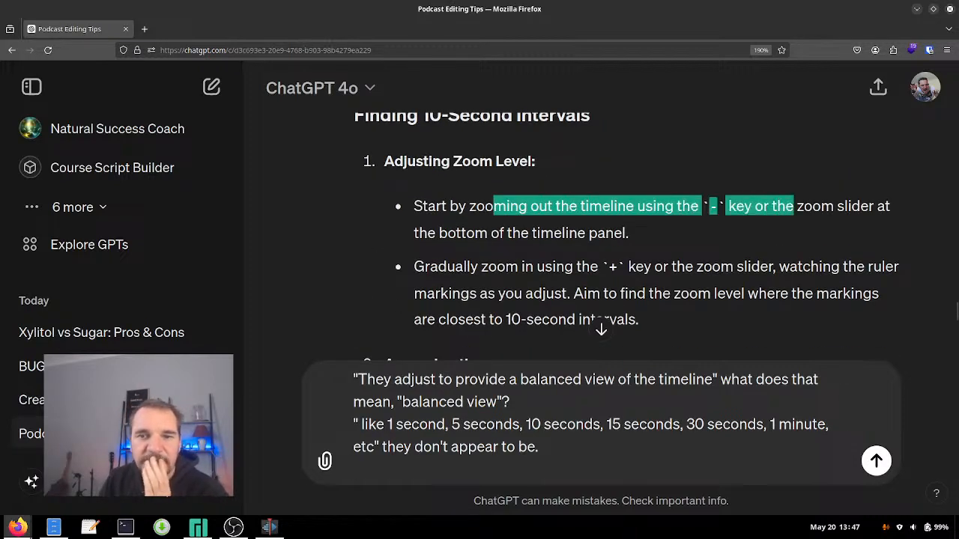
pyautogui.click(795, 206)
pyautogui.scroll(-1, 599, 225)
pyautogui.scroll(-3, 599, 225)
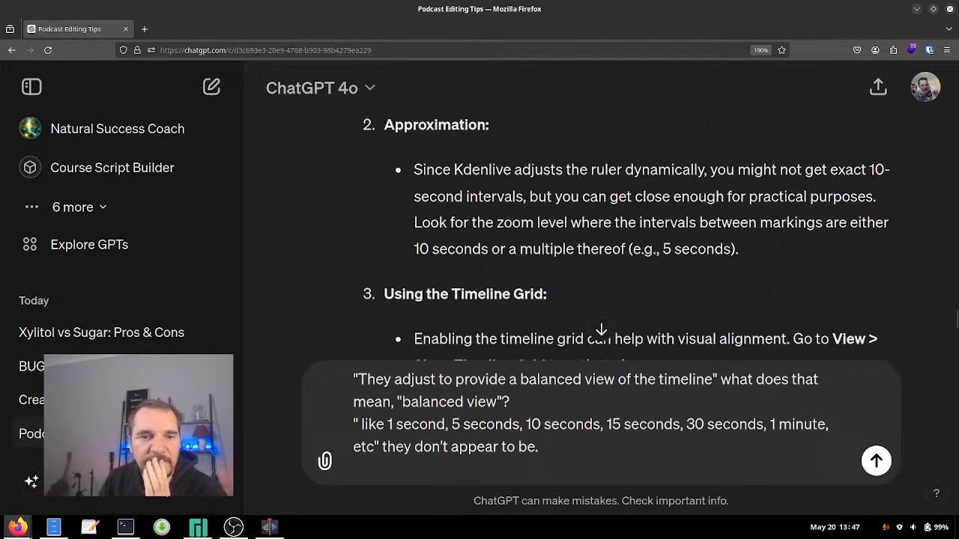
pyautogui.moveTo(725, 169); pyautogui.dragTo(652, 248)
pyautogui.scroll(-3, 652, 249)
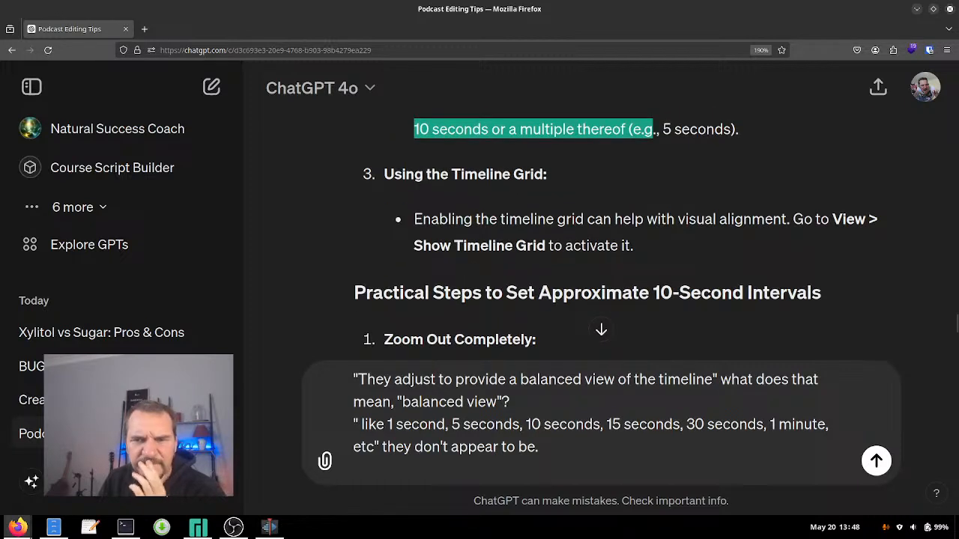
pyautogui.moveTo(633, 246); pyautogui.dragTo(439, 246)
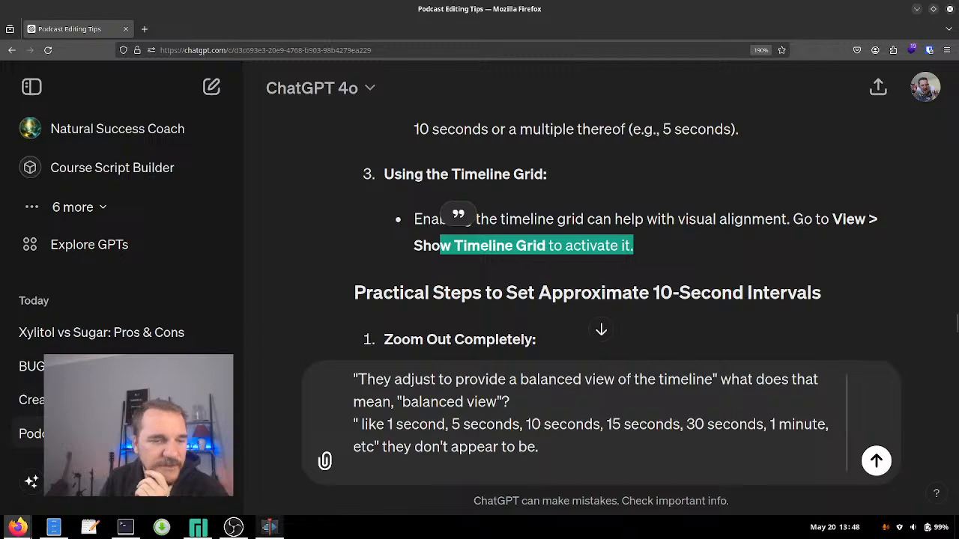
# Switch to Kdenlive and look through the view options for the Show Timeline Grid setting.
pyautogui.click(269, 528)
pyautogui.hotkey('alt', 'v')
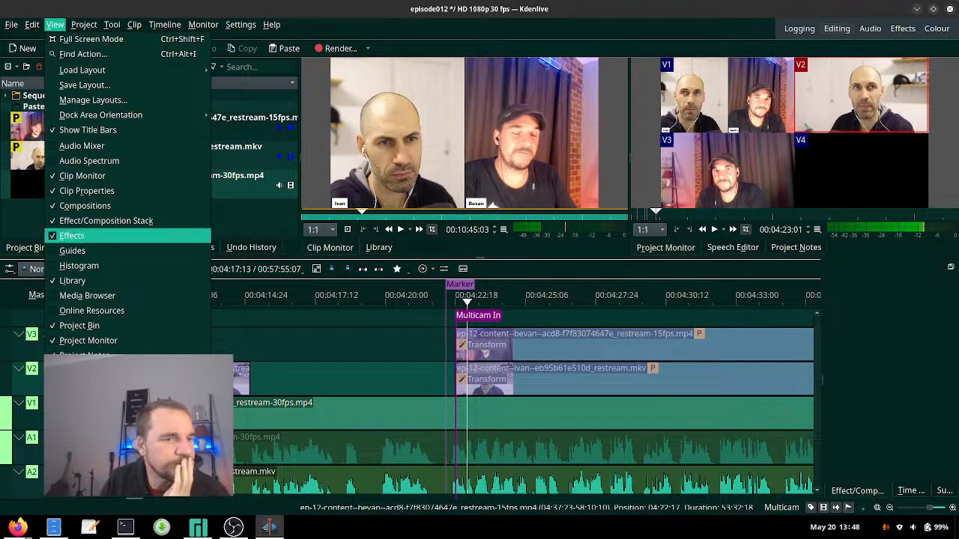
pyautogui.press('Down')
pyautogui.press('Down')
pyautogui.press('Down')
pyautogui.press('Down')
pyautogui.press('Down')
pyautogui.press('Down')
pyautogui.press('Down')
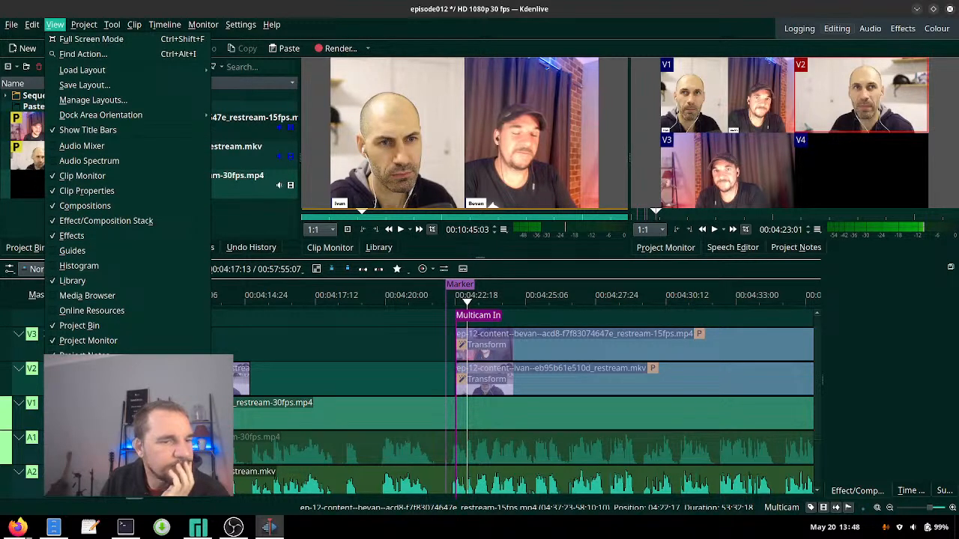
# Hide the timeline area and show it again.
pyautogui.press('Return')
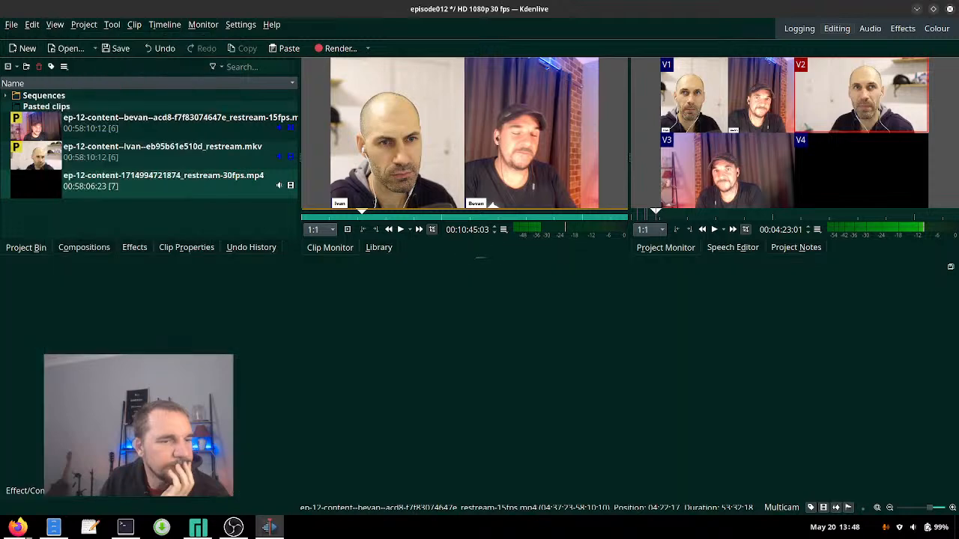
pyautogui.hotkey('alt', 'v')
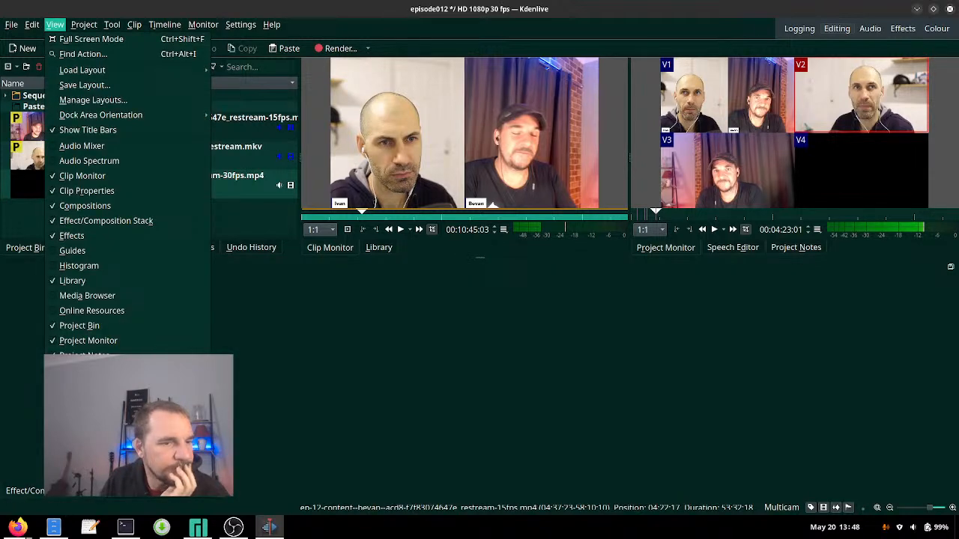
pyautogui.press('Return')
# Try displaying Guides from the view options to check for a timeline grid, and hide it again.
pyautogui.hotkey('alt', 'v')
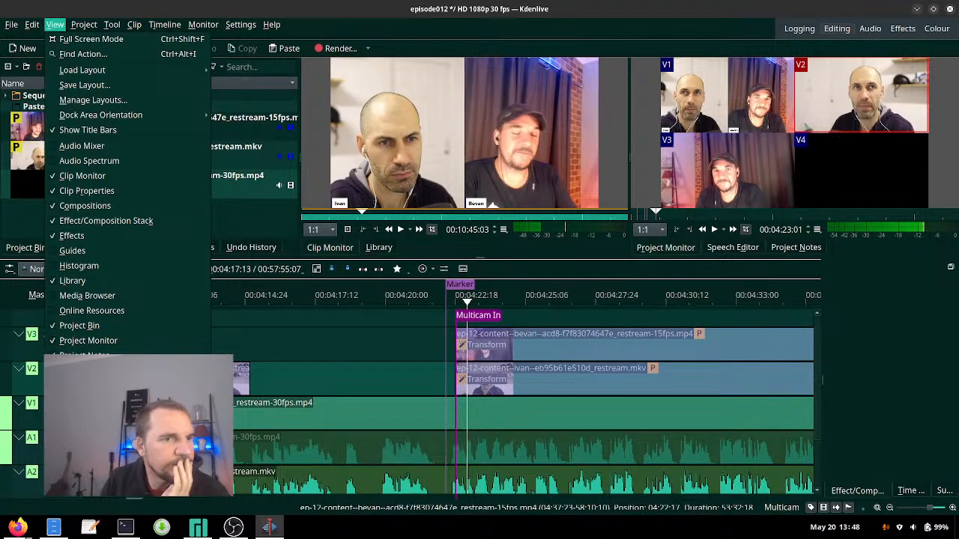
pyautogui.press('Down')
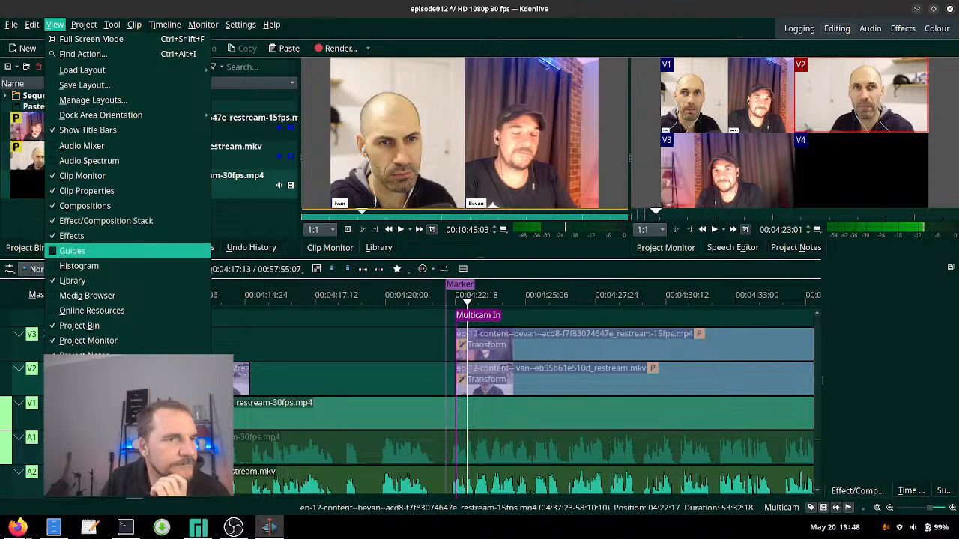
pyautogui.click(72, 251)
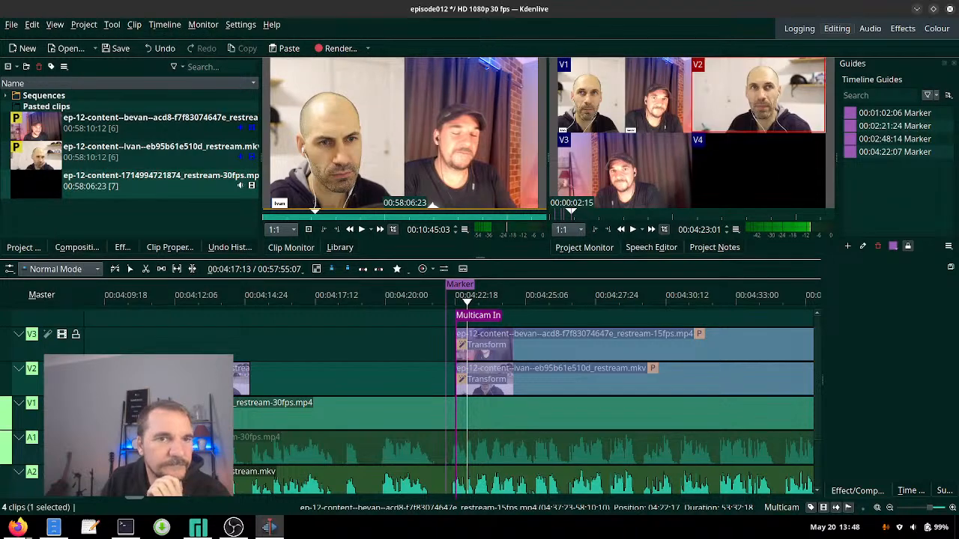
pyautogui.click(55, 24)
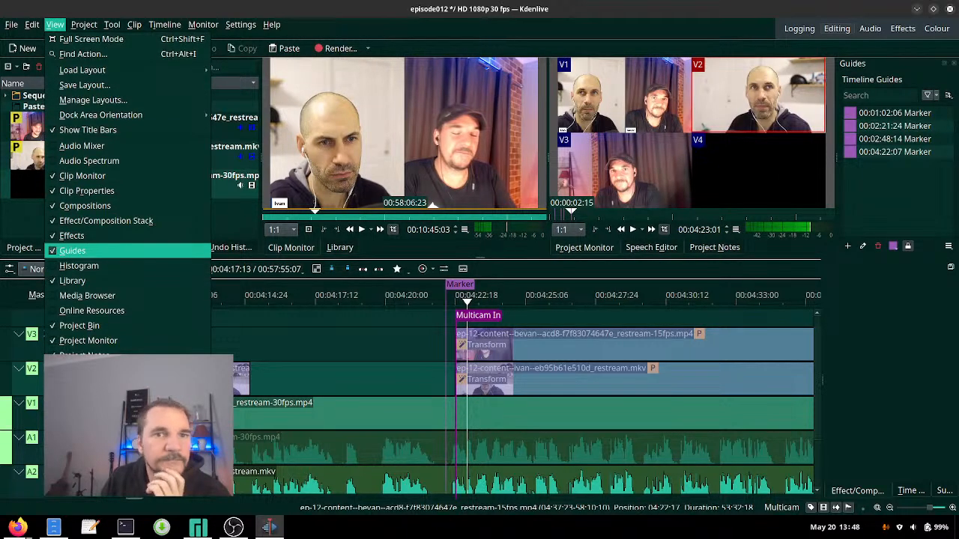
pyautogui.click(72, 250)
pyautogui.click(55, 24)
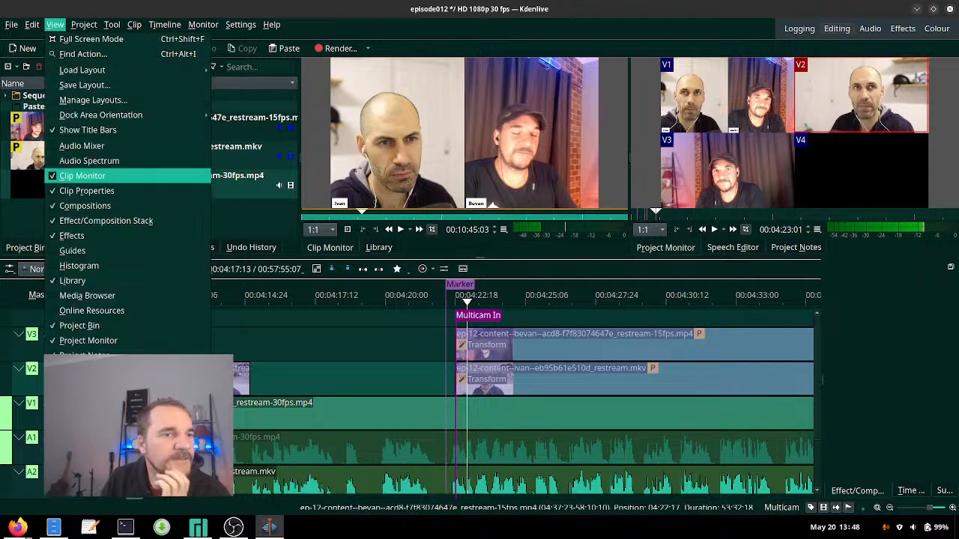
pyautogui.click(72, 251)
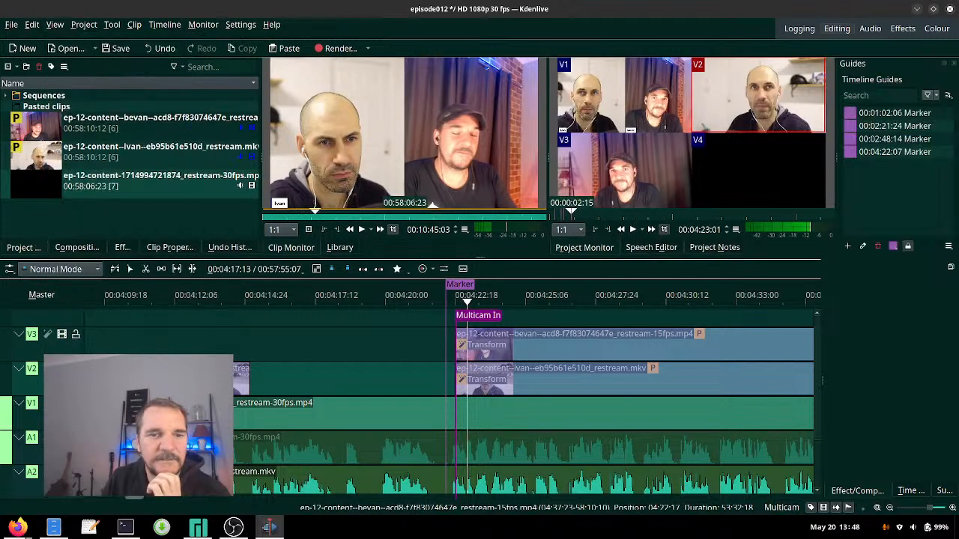
pyautogui.click(54, 24)
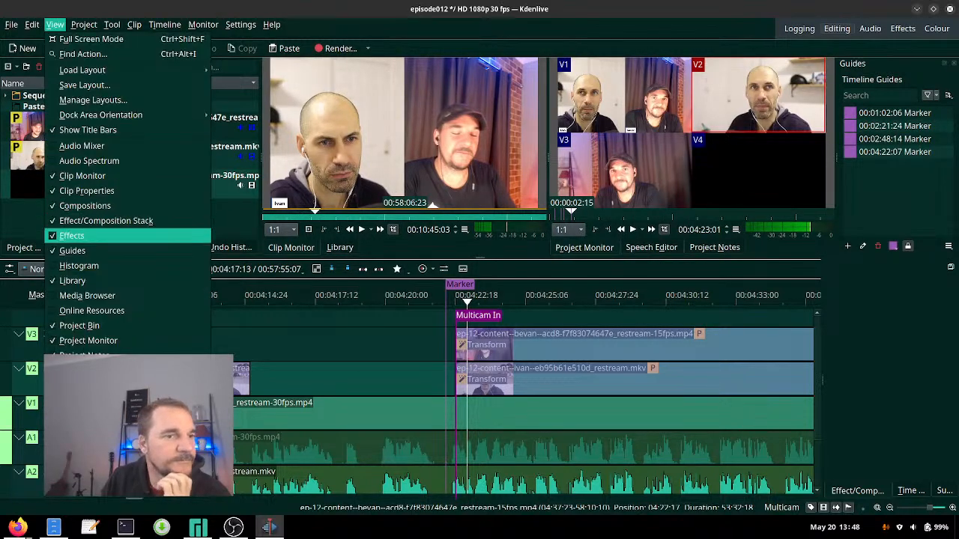
pyautogui.click(72, 250)
pyautogui.click(55, 24)
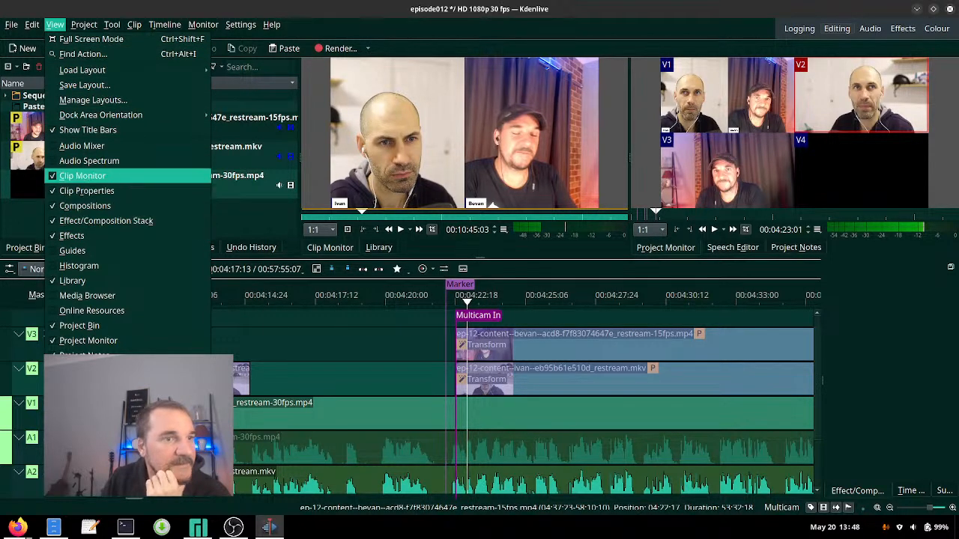
pyautogui.press('Escape')
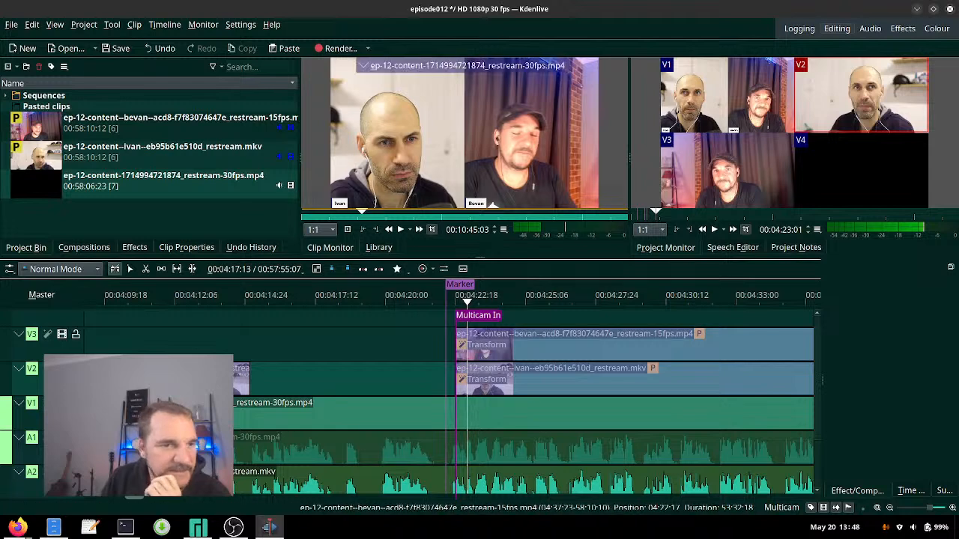
# Nudge the playhead back four frames to 00:04:22:27.
pyautogui.press('Left')
pyautogui.press('Left')
pyautogui.press('Left')
pyautogui.press('Left')
pyautogui.press('Left')
pyautogui.press('Left')
pyautogui.press('Right')
pyautogui.press('Right')
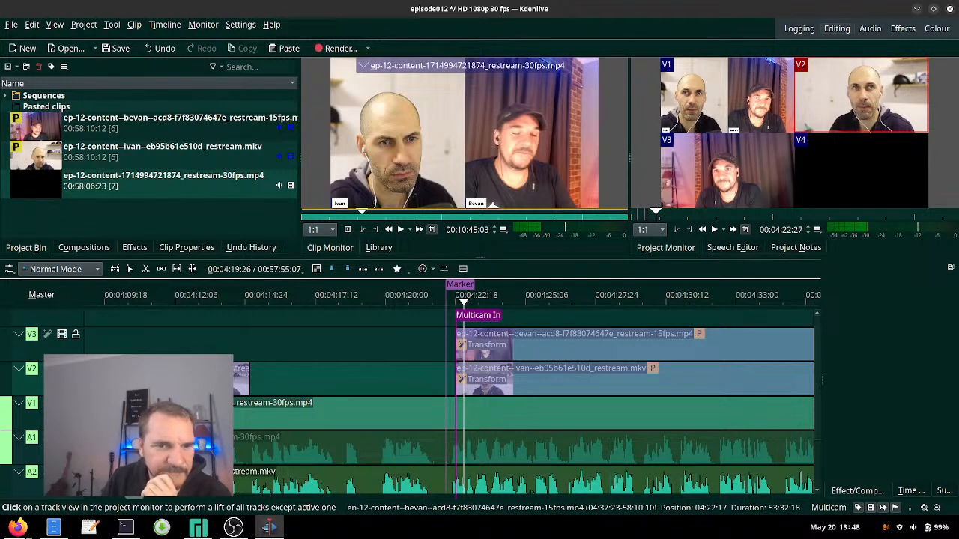
# Go to the beginning of the timeline, set the zoom level to 14/21 and scrub to 00:00:02:18 to examine the ruler intervals.
pyautogui.moveTo(655, 212); pyautogui.dragTo(633, 214)
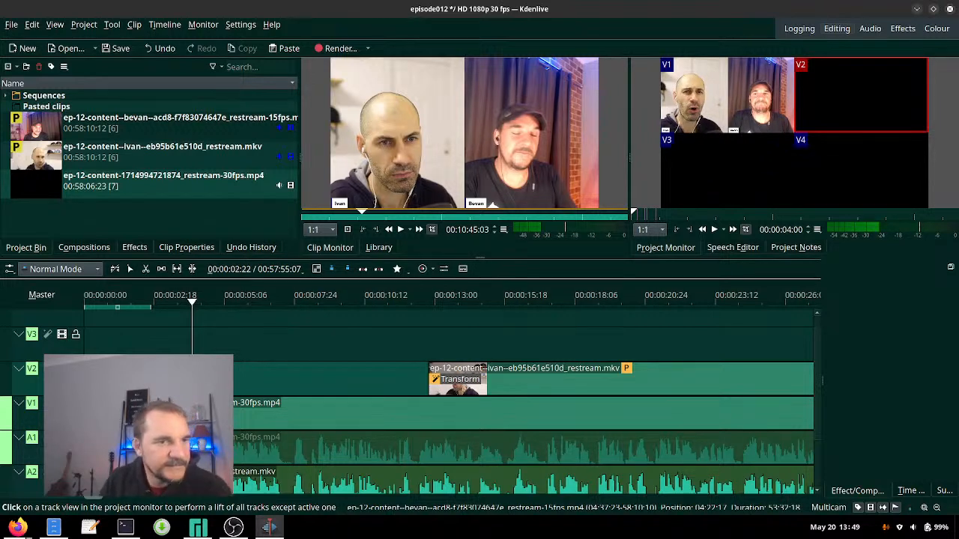
pyautogui.scroll(-1, 158, 420)
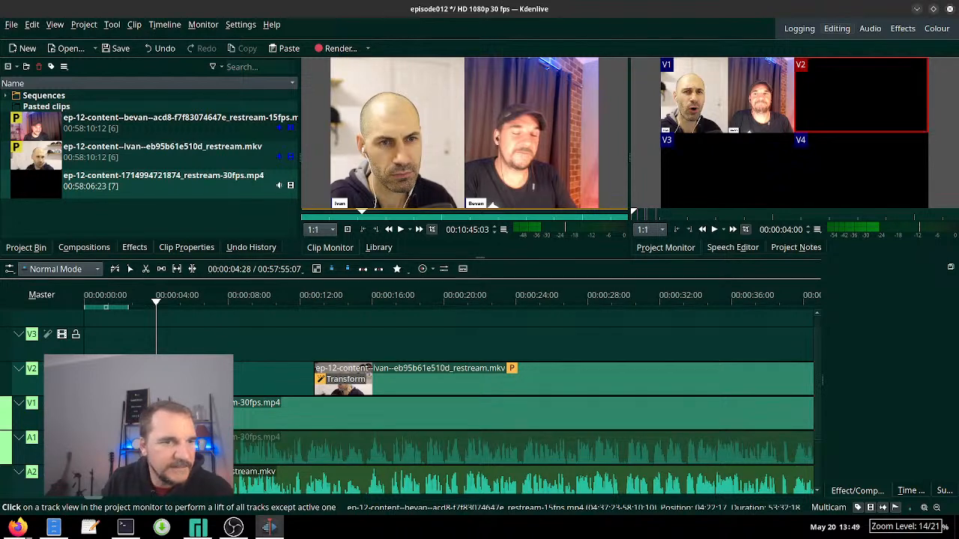
pyautogui.moveTo(174, 302); pyautogui.dragTo(131, 302)
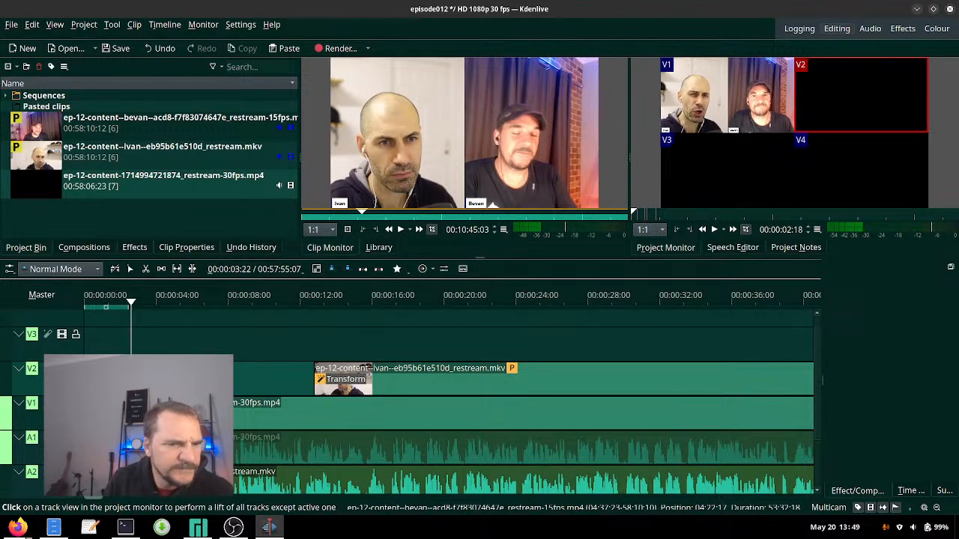
# Move the playhead frame by frame back to 00:00:02:14 and forward to 00:00:02:20 to examine the frame spacing on the ruler.
pyautogui.press('Left')
pyautogui.press('Left')
pyautogui.press('Left')
pyautogui.press('Left')
pyautogui.press('Left')
pyautogui.press('Left')
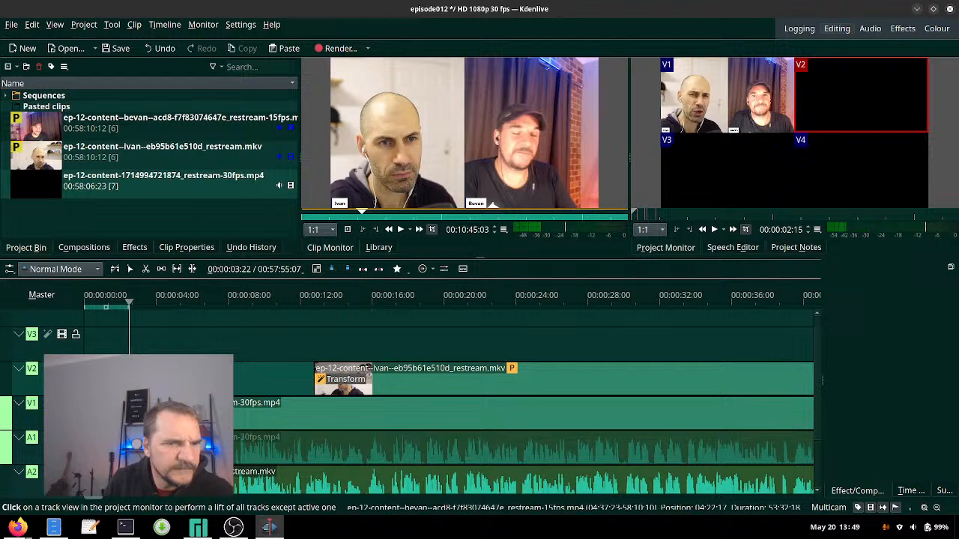
pyautogui.press('Right')
pyautogui.press('Right')
pyautogui.press('Left')
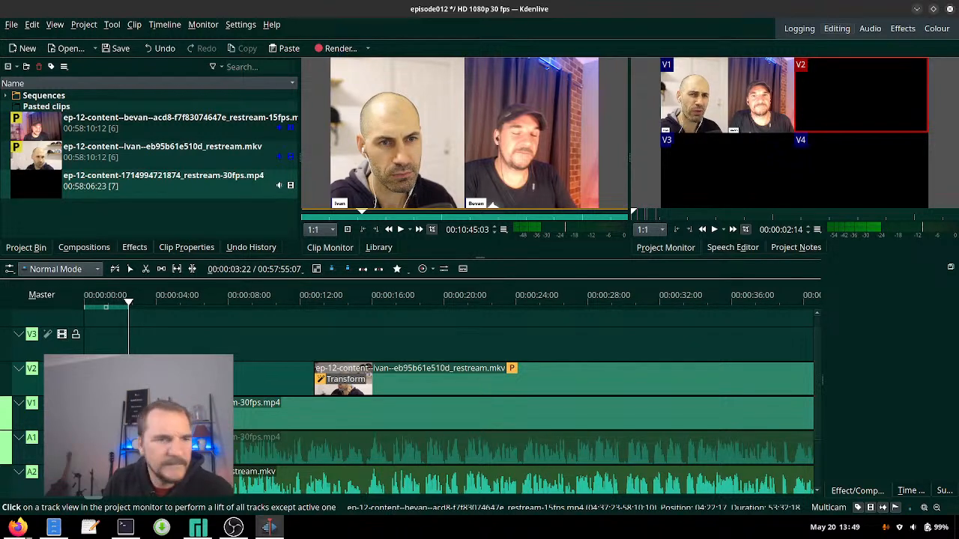
pyautogui.press('Right')
pyautogui.press('Right')
pyautogui.press('Right')
pyautogui.press('Right')
pyautogui.press('Right')
pyautogui.press('Right')
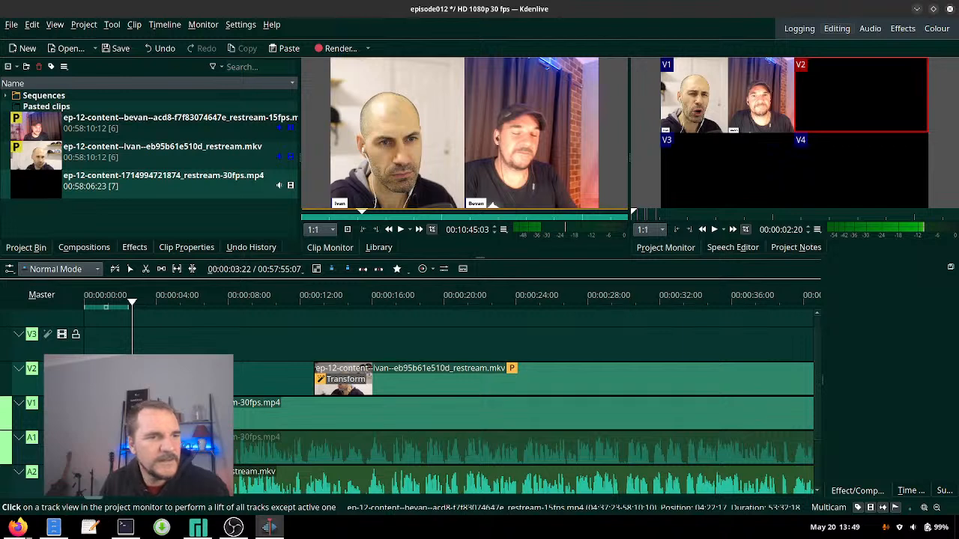
# Play to just past the 00:00:04:00 ruler mark, go back one frame, and continue playback to 00:00:05:10.
pyautogui.press('space')
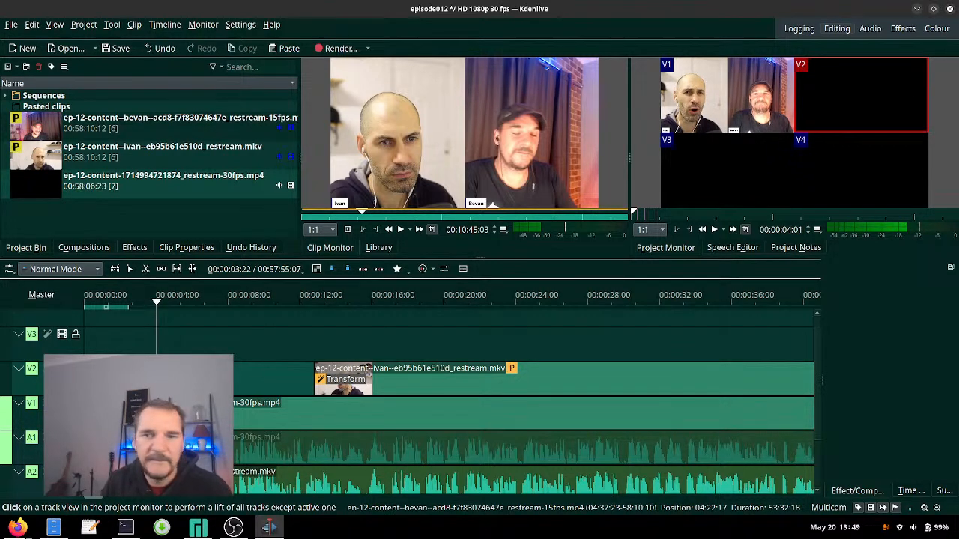
pyautogui.press('Left')
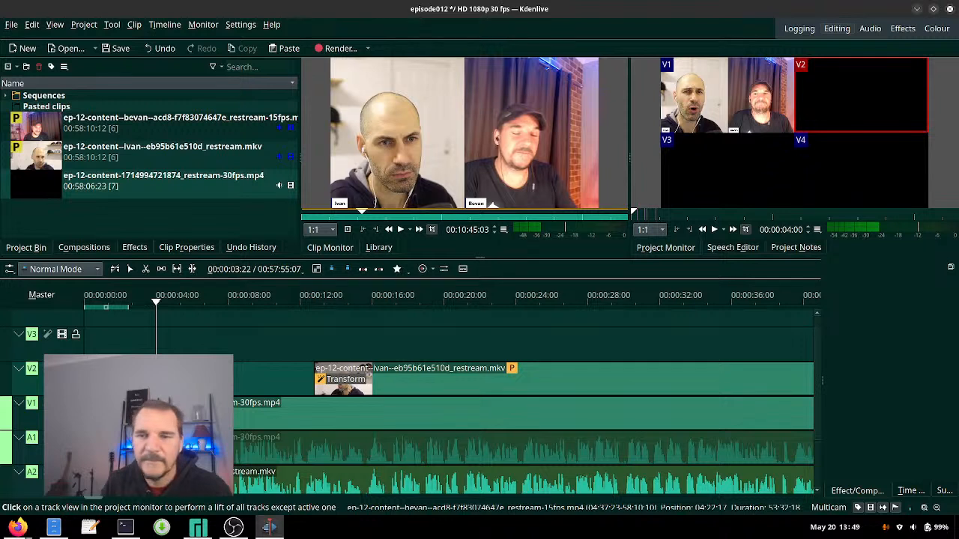
pyautogui.press('space')
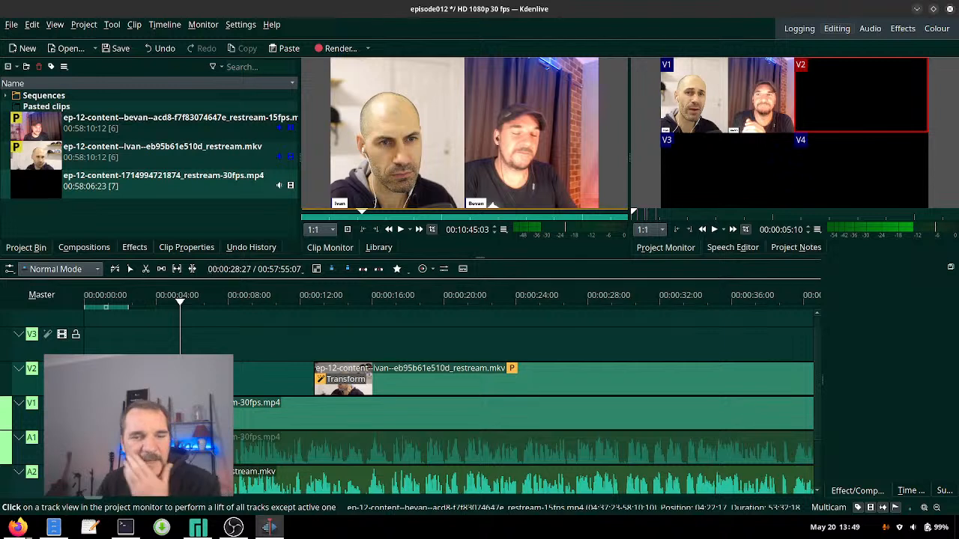
# Place the playhead at 00:01:02:05 beside the first marker and examine the video clips and audio waveforms across the tracks there.
pyautogui.scroll(-11, 630, 381)
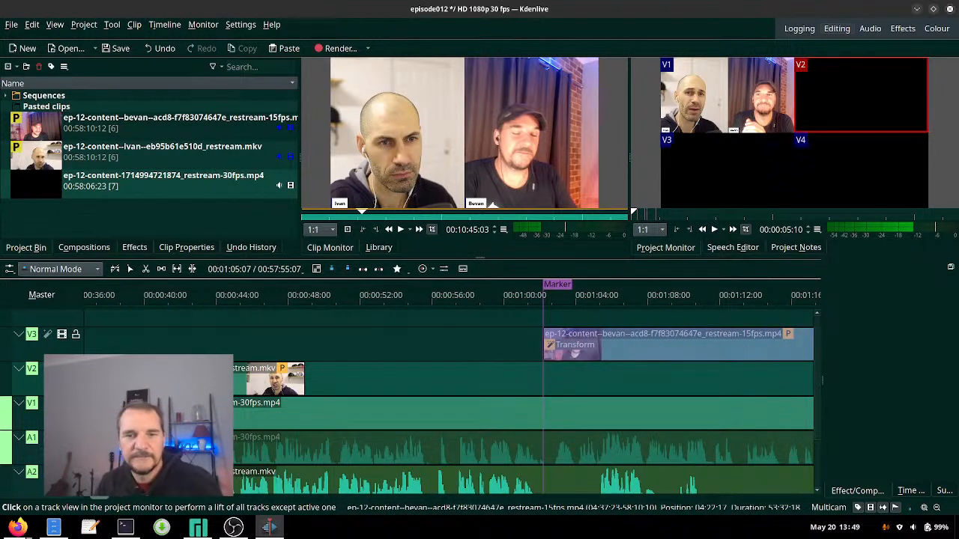
pyautogui.moveTo(597, 300); pyautogui.dragTo(543, 299)
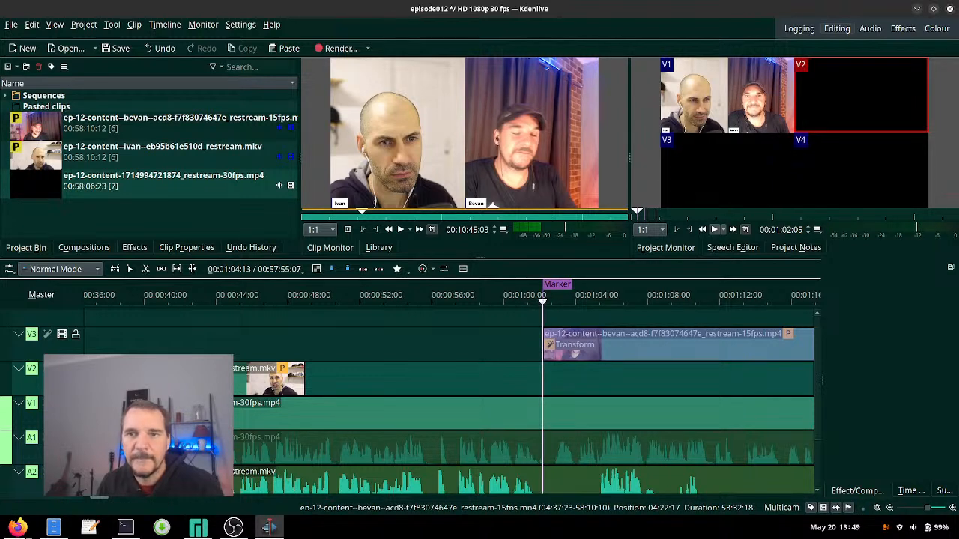
pyautogui.scroll(1, 581, 382)
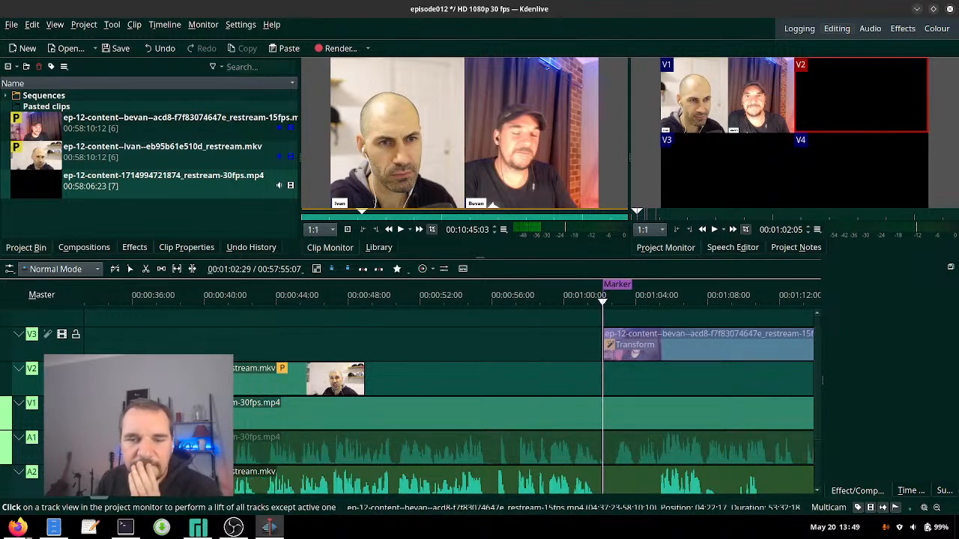
pyautogui.scroll(-1, 599, 382)
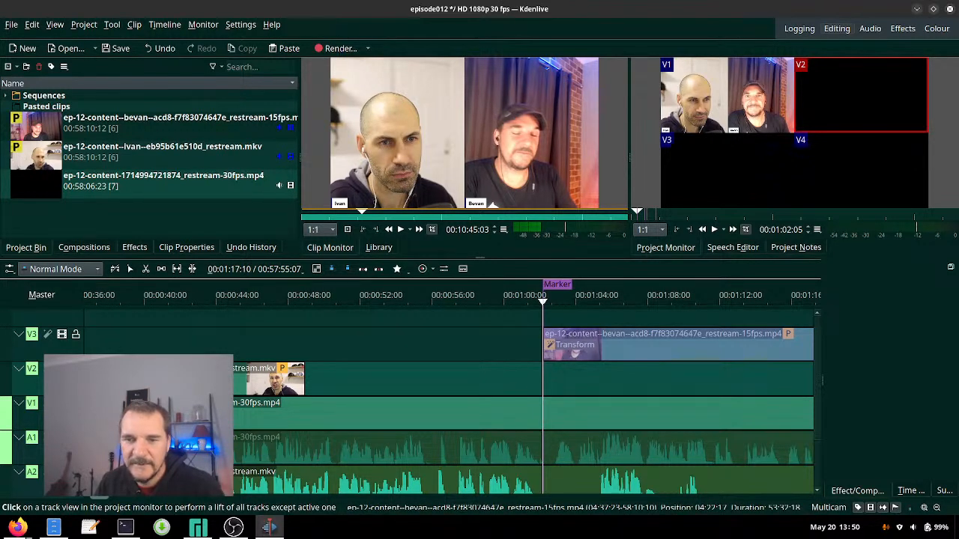
pyautogui.scroll(-1, 412, 401)
pyautogui.scroll(1, 412, 401)
pyautogui.scroll(-1, 412, 402)
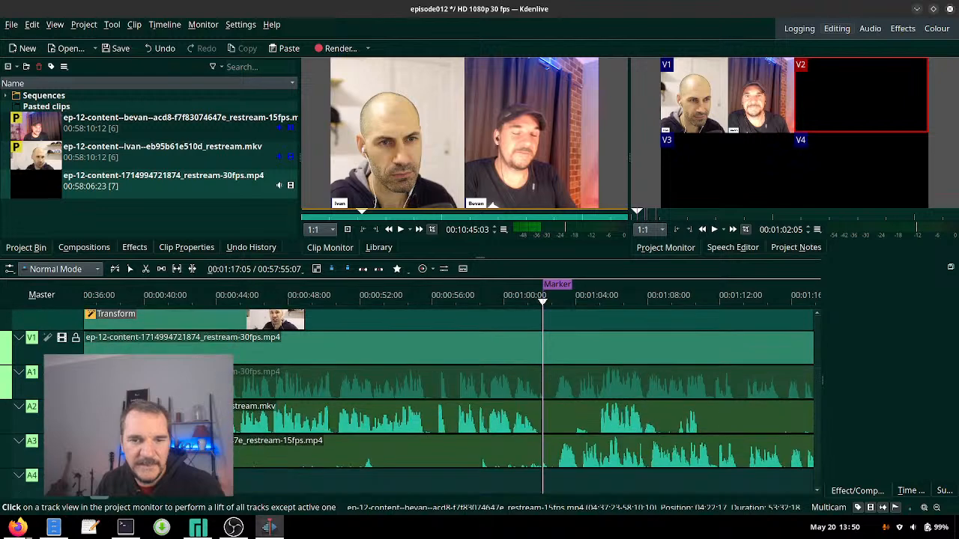
pyautogui.scroll(1, 412, 401)
pyautogui.scroll(-1, 412, 401)
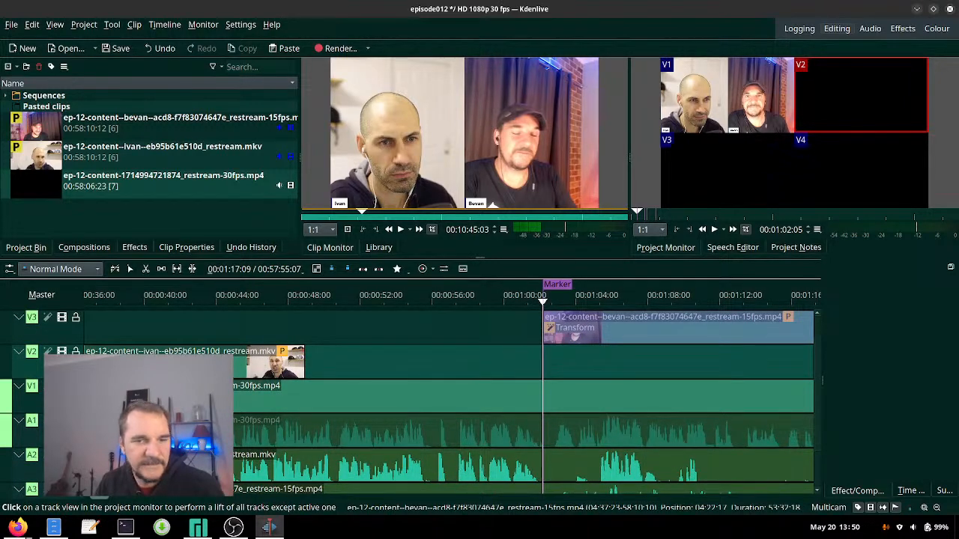
pyautogui.scroll(1, 412, 402)
pyautogui.scroll(-1, 412, 402)
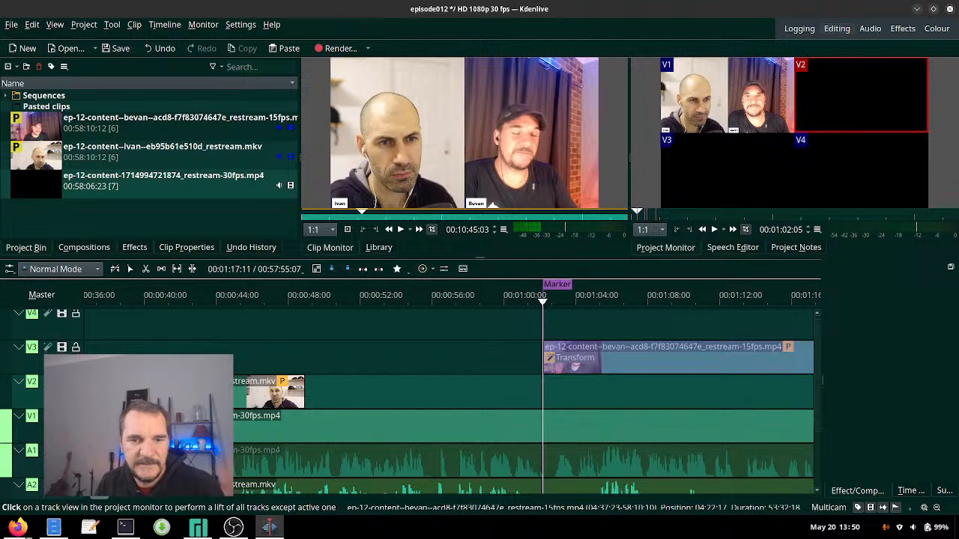
# Preview the V3 clip from the first marker, return to 00:01:02:06 and begin a multicam switch to track V3.
pyautogui.press('space')
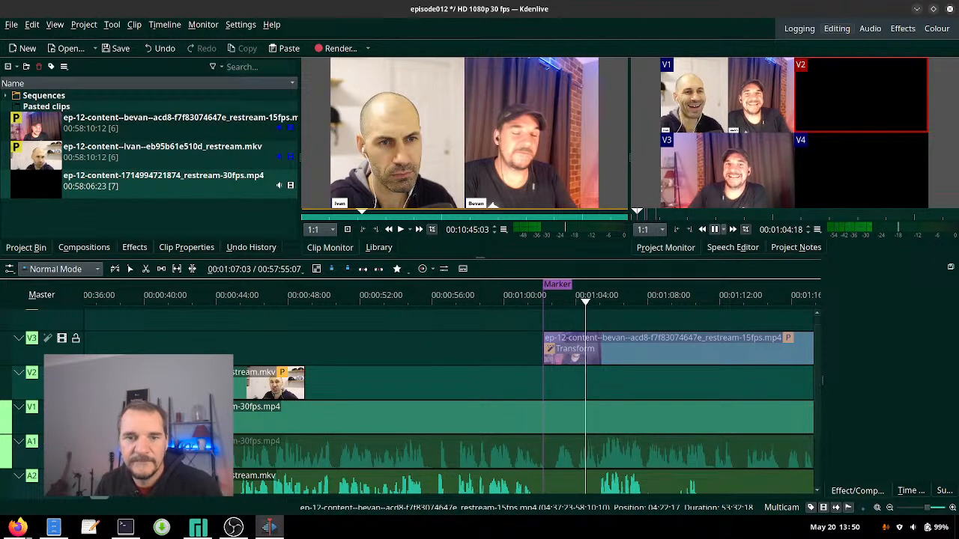
pyautogui.press('space')
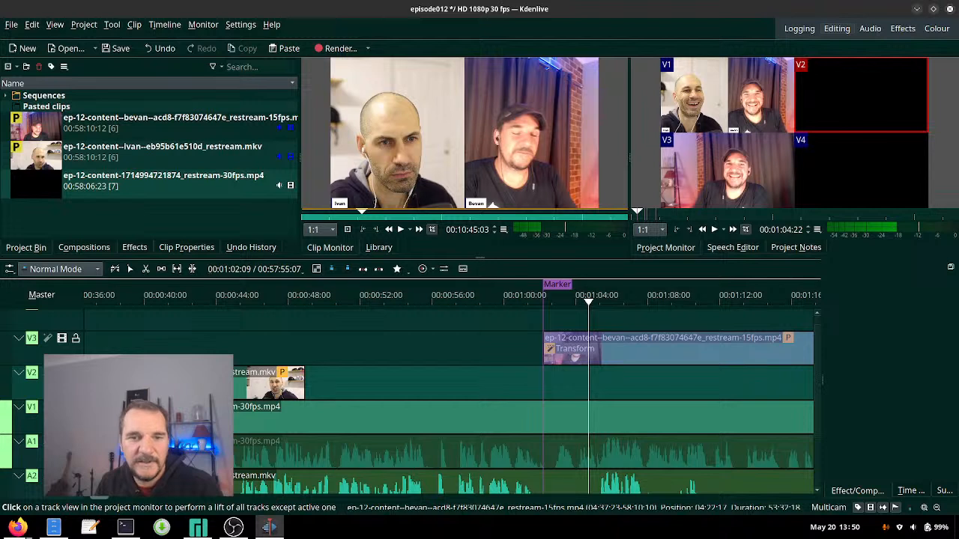
pyautogui.moveTo(545, 298); pyautogui.dragTo(543, 298)
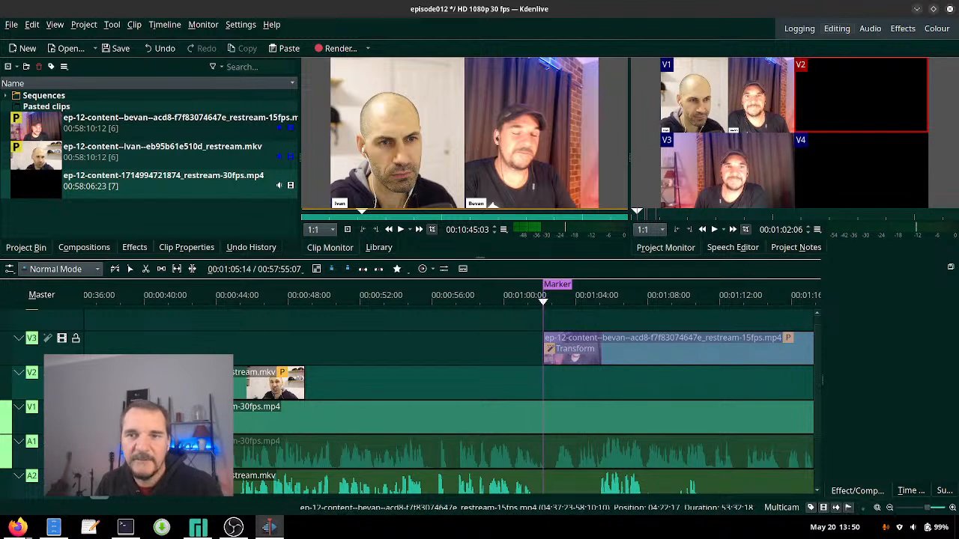
pyautogui.press('3')
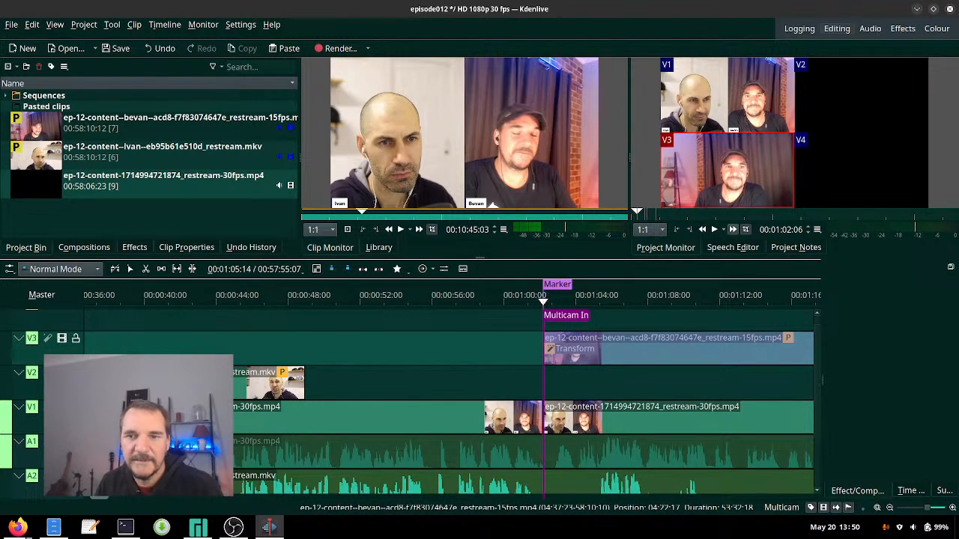
# Play the V3 shot from the multicam in point, then replay it from 00:01:02:04 to 00:01:09:02 to check the switch.
pyautogui.click(714, 230)
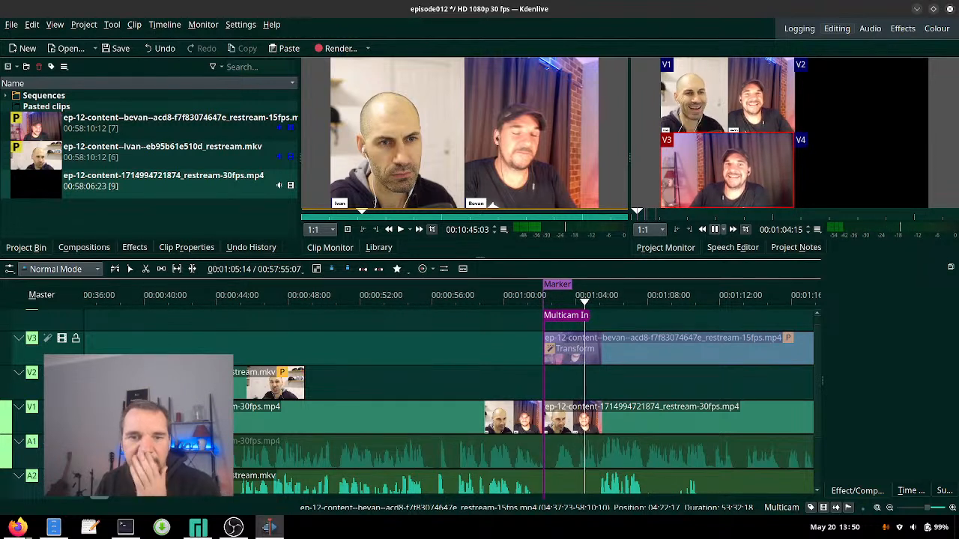
pyautogui.press('space')
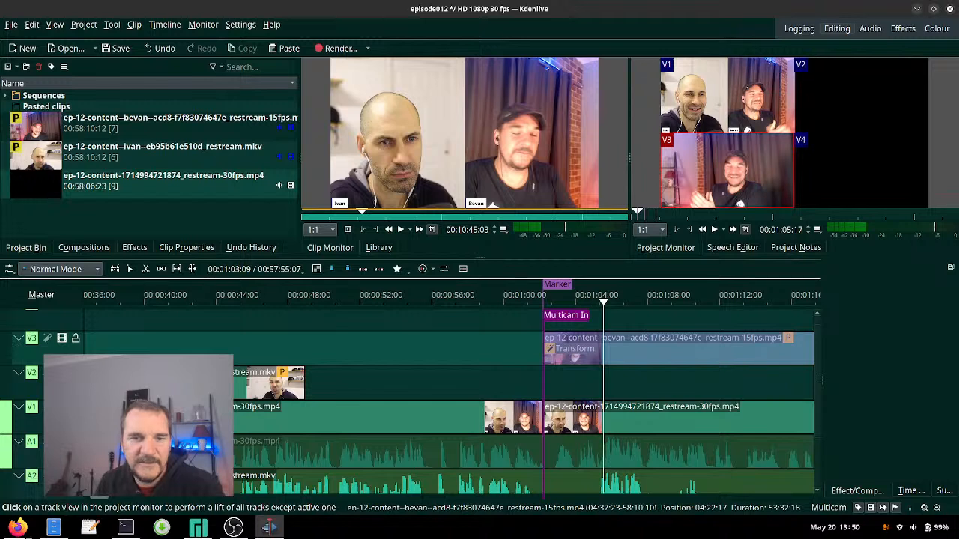
pyautogui.hotkey('alt', 'Left')
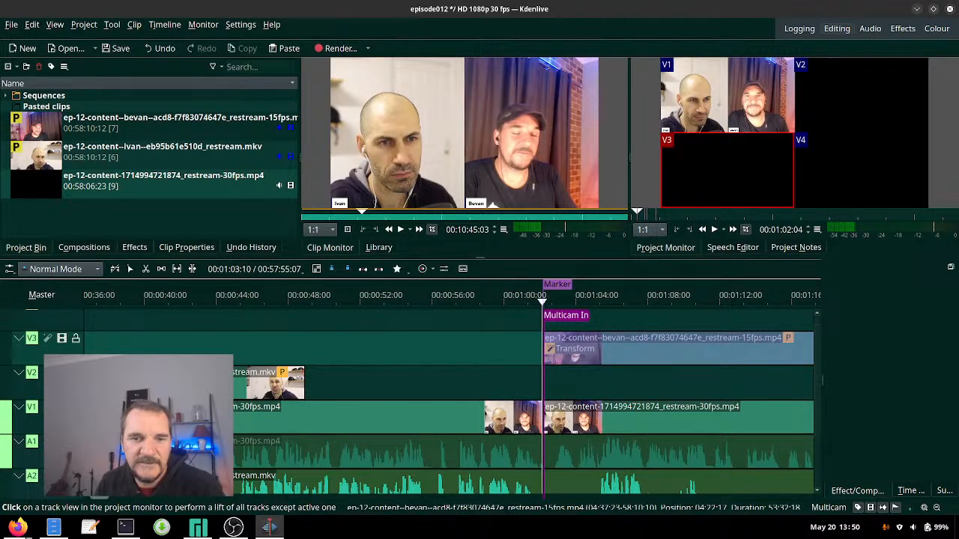
pyautogui.click(714, 229)
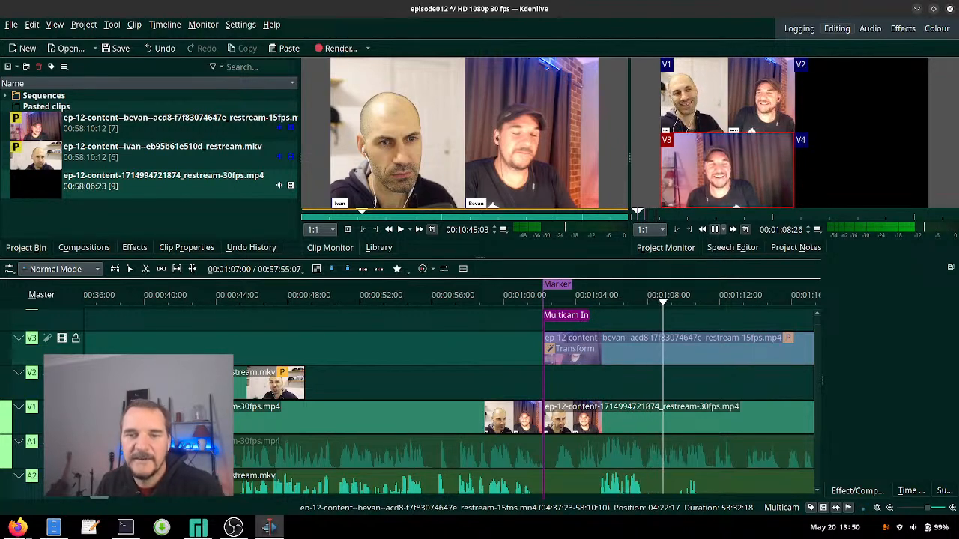
pyautogui.press('space')
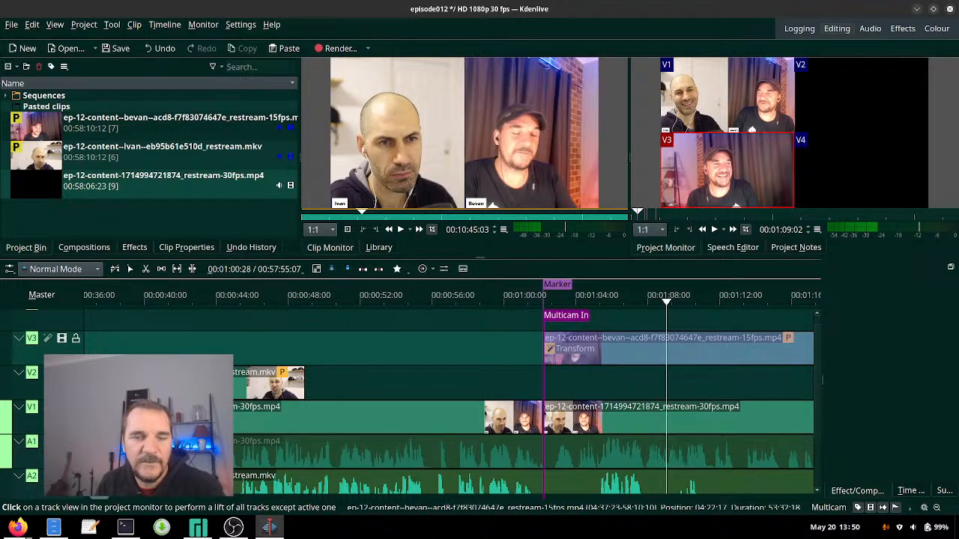
# Set the timeline zoom level to 13/21 and position the playhead at 00:00:53:01 to check the ruler intervals.
pyautogui.scroll(-1, 523, 382)
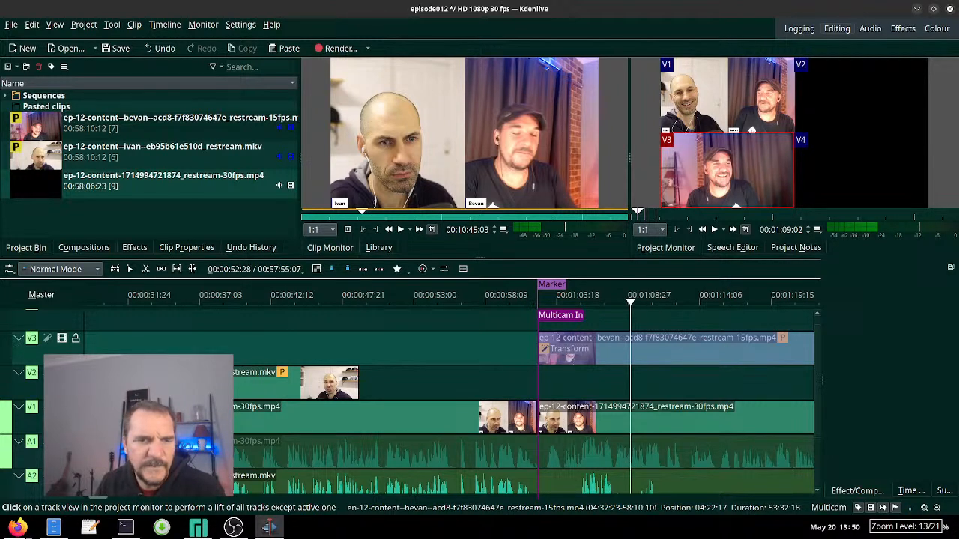
pyautogui.click(413, 299)
pyautogui.press('Right')
pyautogui.press('Right')
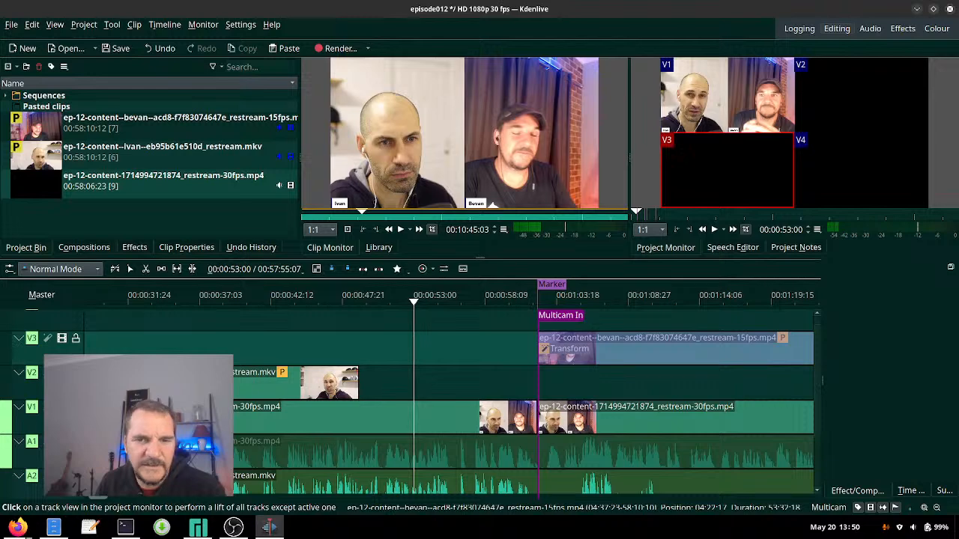
pyautogui.press('Right')
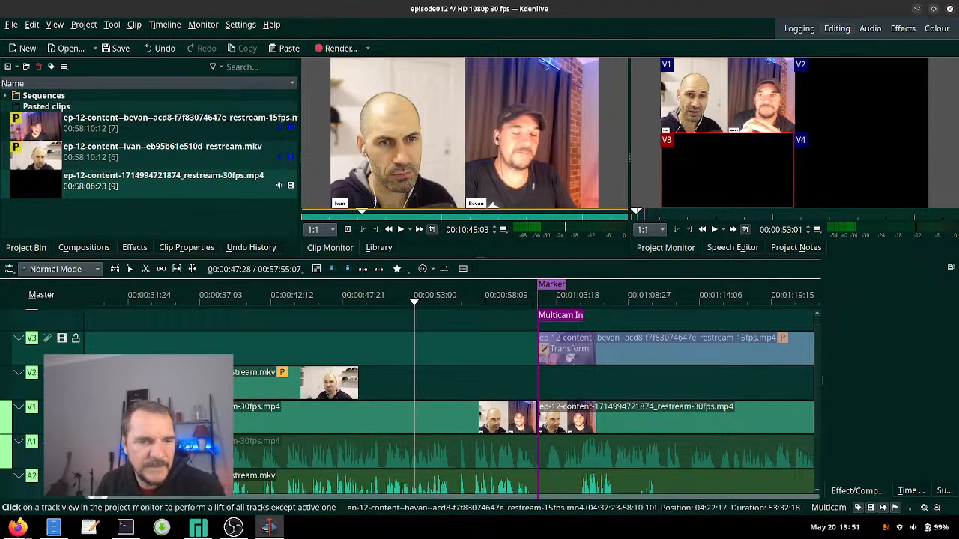
# Browse the timeline ahead to the marker near 00:04:22 and back to the markers around 00:02:20 to review the clips.
pyautogui.scroll(-10, 449, 404)
pyautogui.scroll(-10, 450, 382)
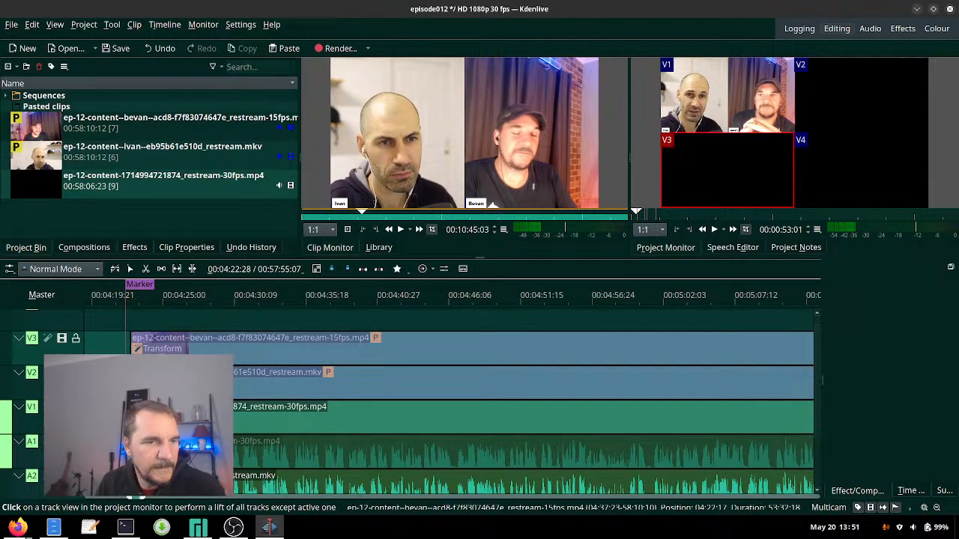
pyautogui.scroll(15, 449, 390)
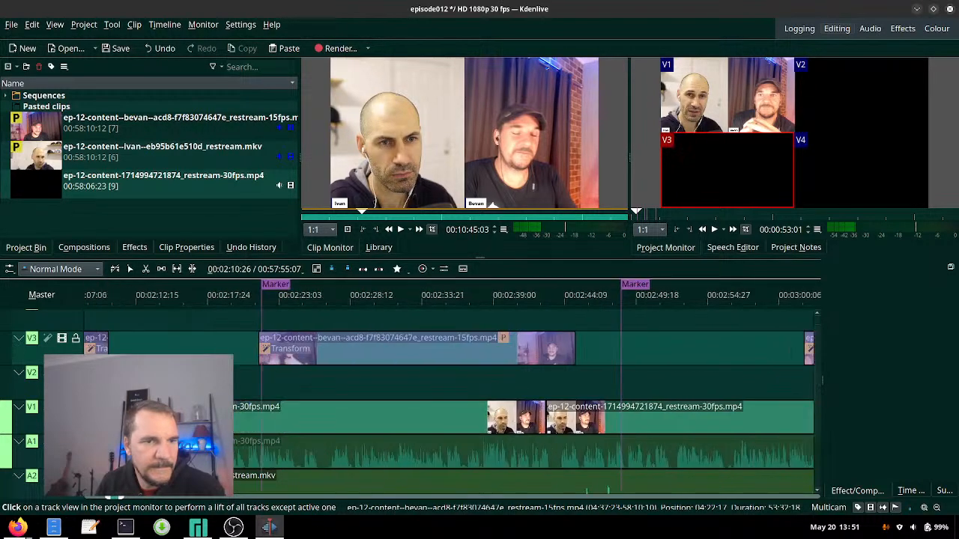
# Return to the first marker's area, zoom out one level and scrub between 00:00:48:01 and 00:00:40:01 to examine the ruler intervals.
pyautogui.moveTo(108, 497); pyautogui.dragTo(99, 498)
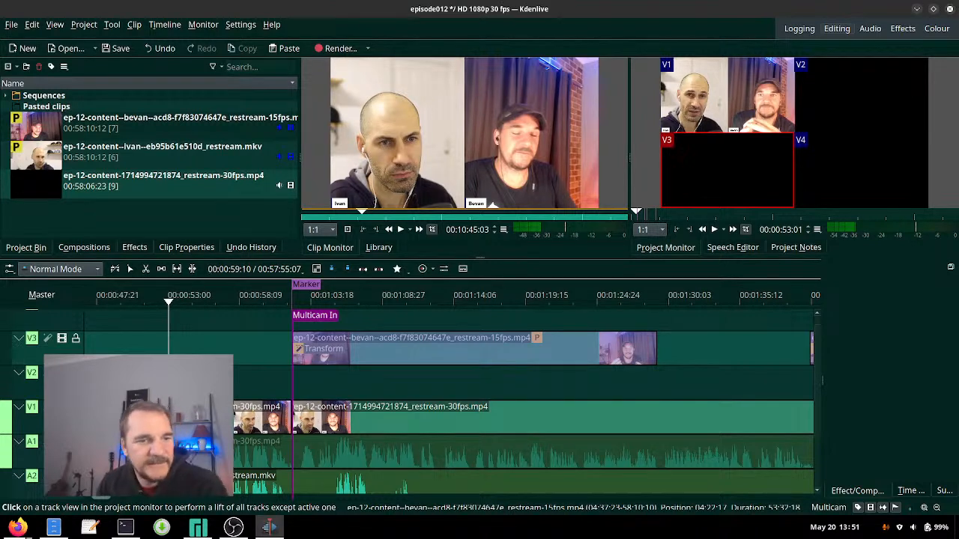
pyautogui.scroll(-1, 274, 390)
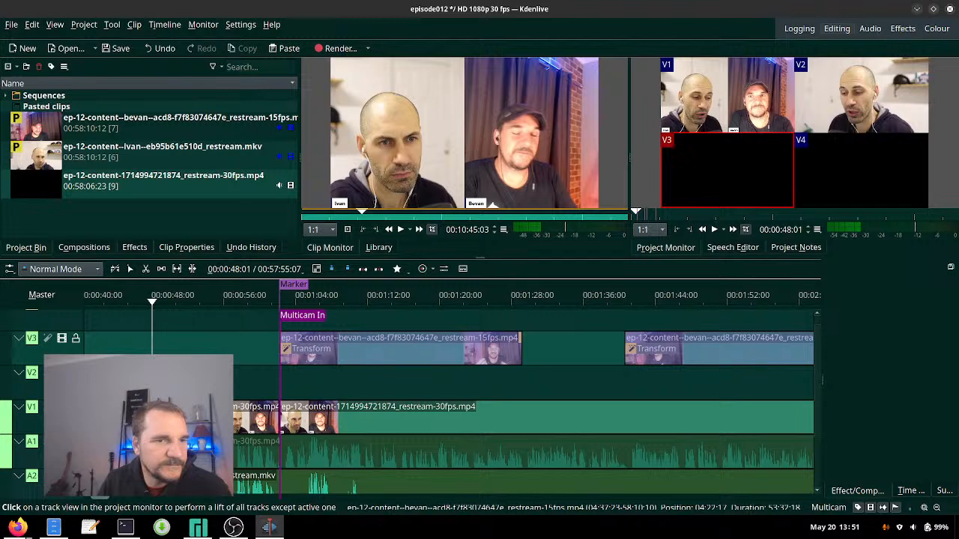
pyautogui.moveTo(152, 300); pyautogui.dragTo(236, 299)
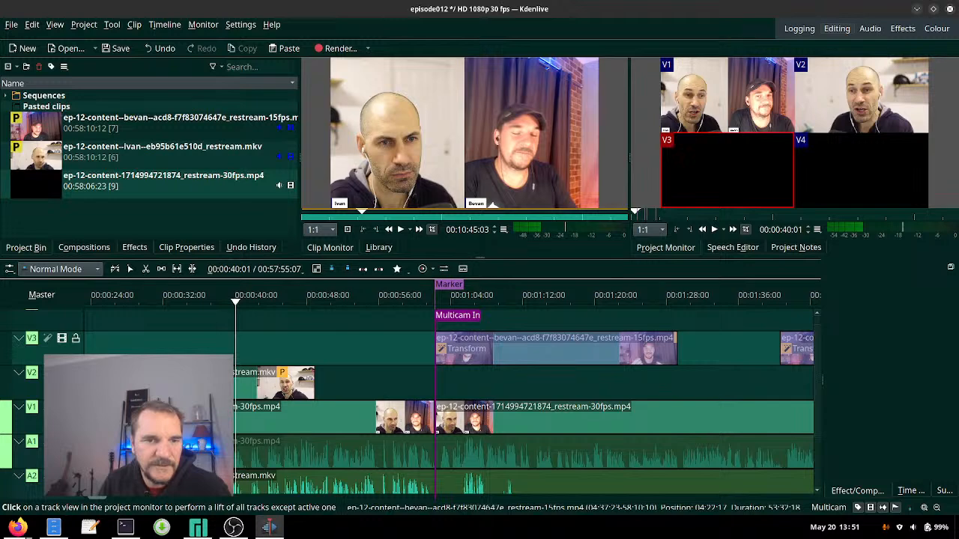
# Reduce the timeline zoom level to 7/21 and place the playhead at 00:04:22:28 on the last visible marker.
pyautogui.scroll(-2, 384, 397)
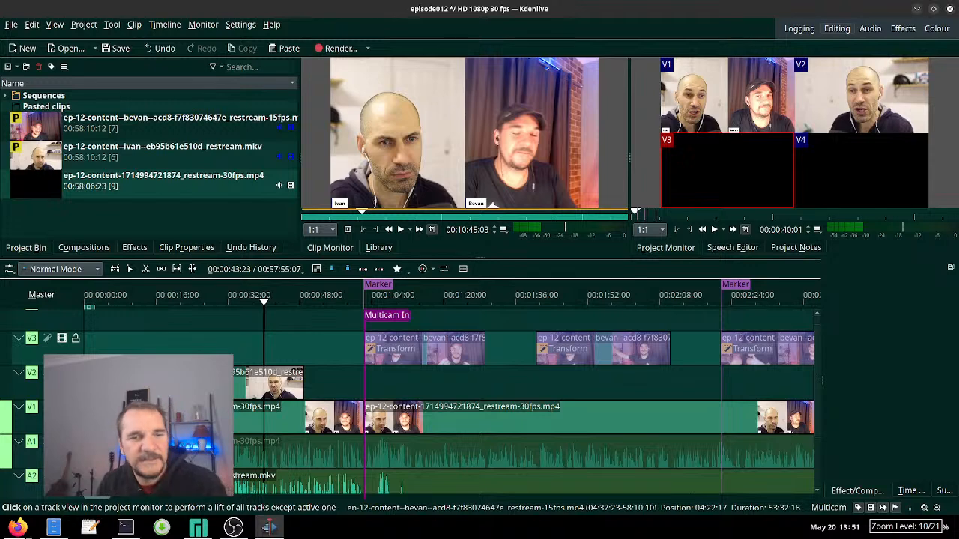
pyautogui.scroll(-1, 281, 390)
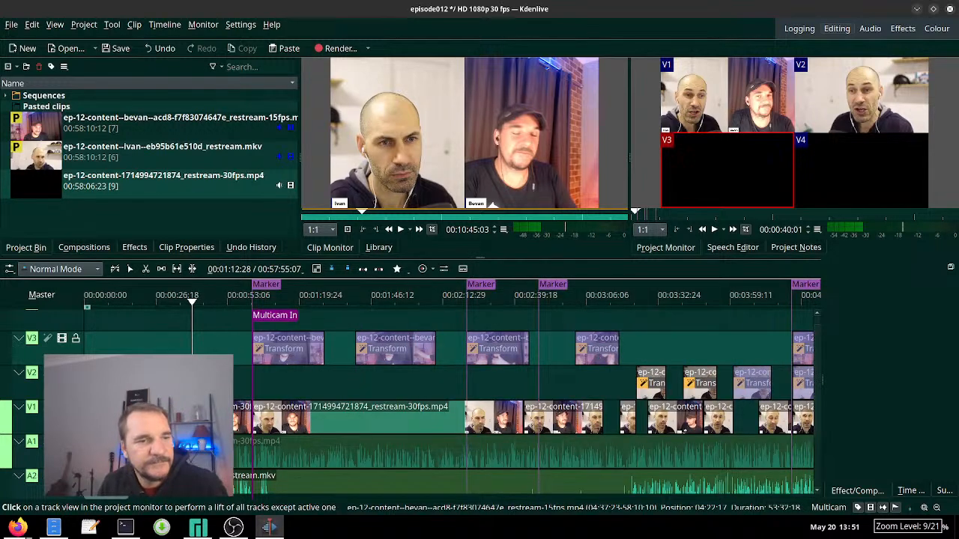
pyautogui.scroll(-1, 281, 390)
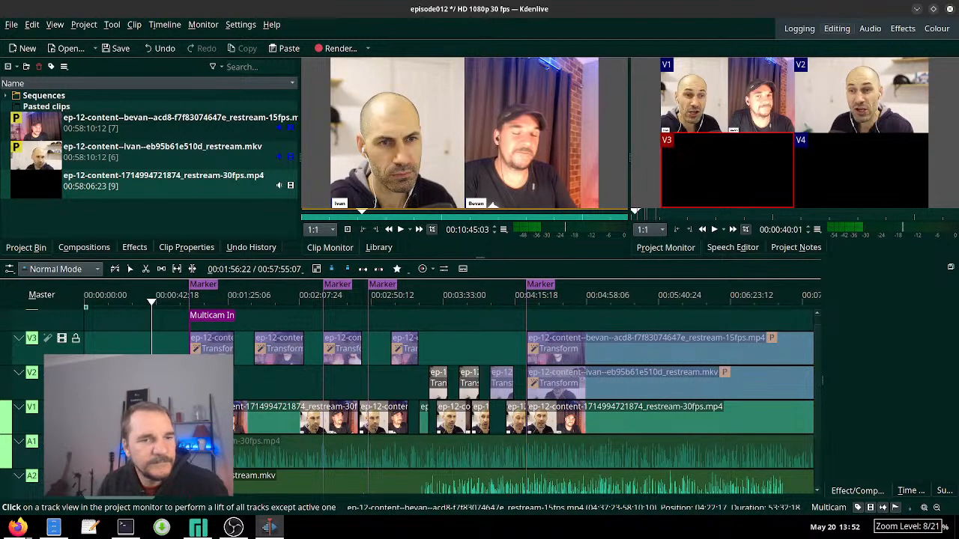
pyautogui.scroll(-1, 281, 390)
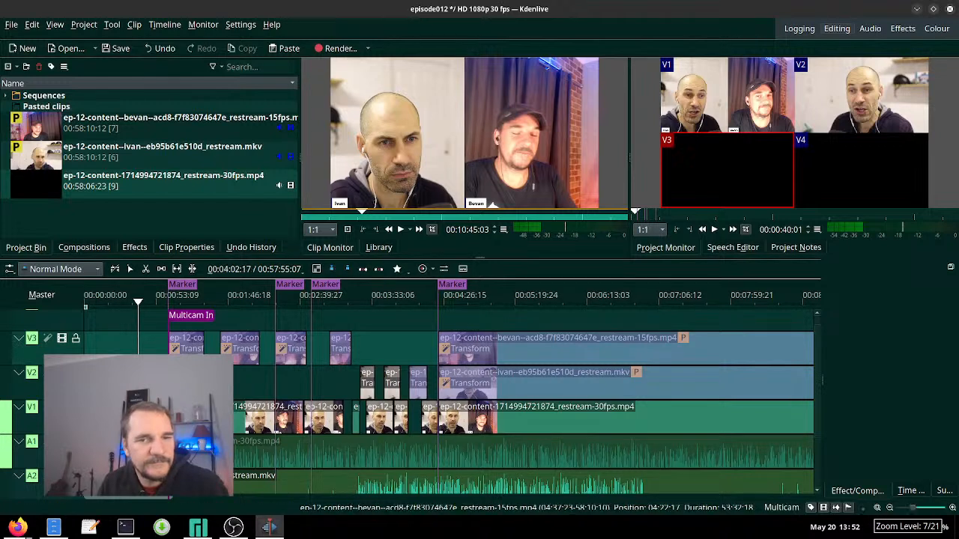
pyautogui.click(438, 300)
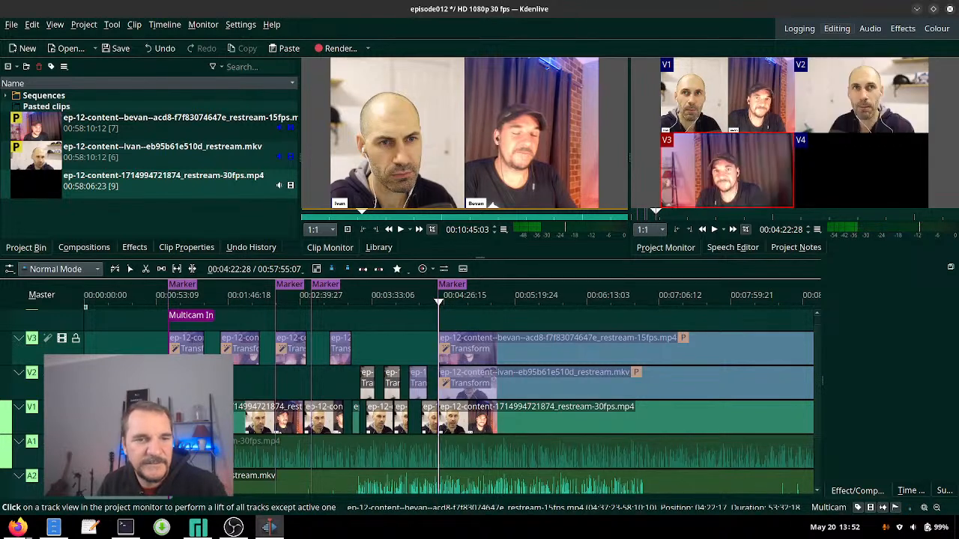
# Play a stretch from the first marker, return to the last marker and set the Multicam tool's in point there at 00:04:22:17.
pyautogui.click(169, 300)
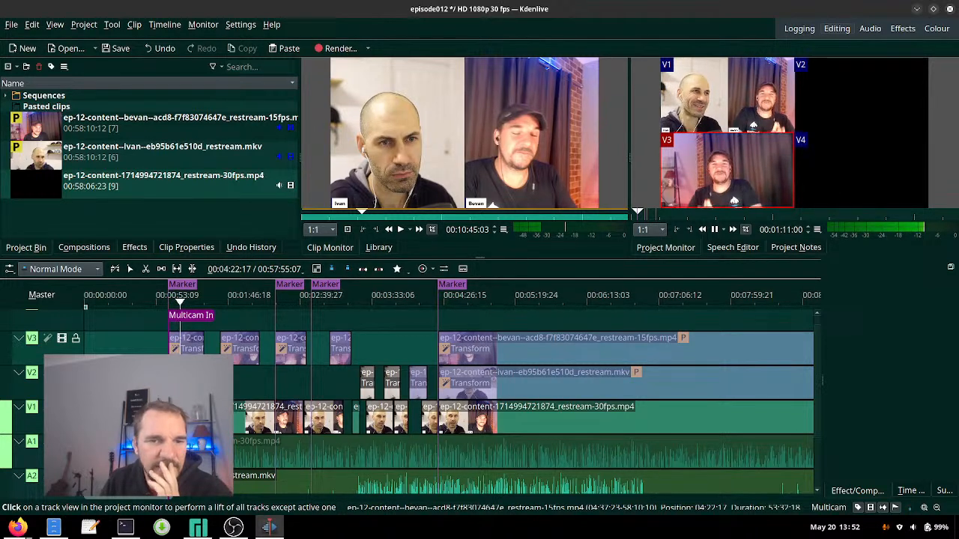
pyautogui.click(438, 300)
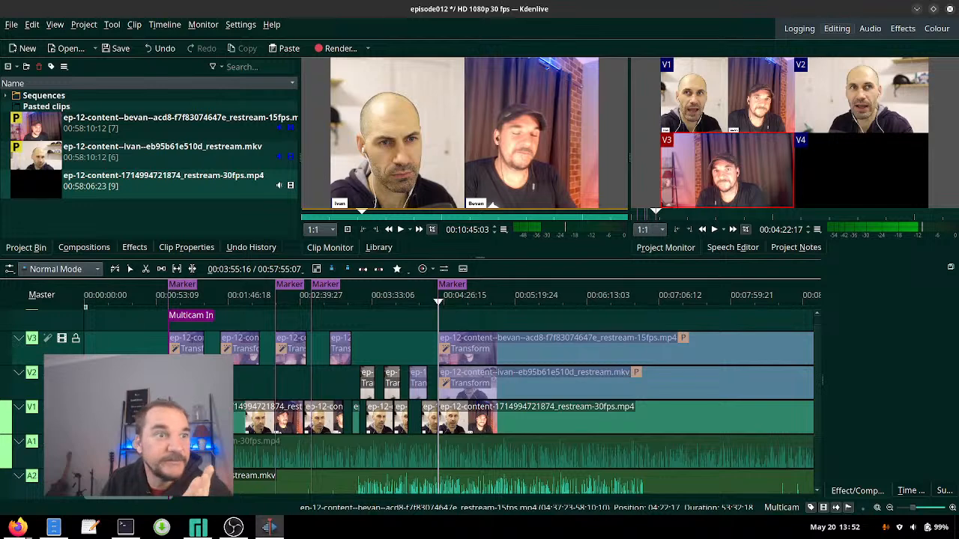
pyautogui.click(111, 24)
pyautogui.click(129, 160)
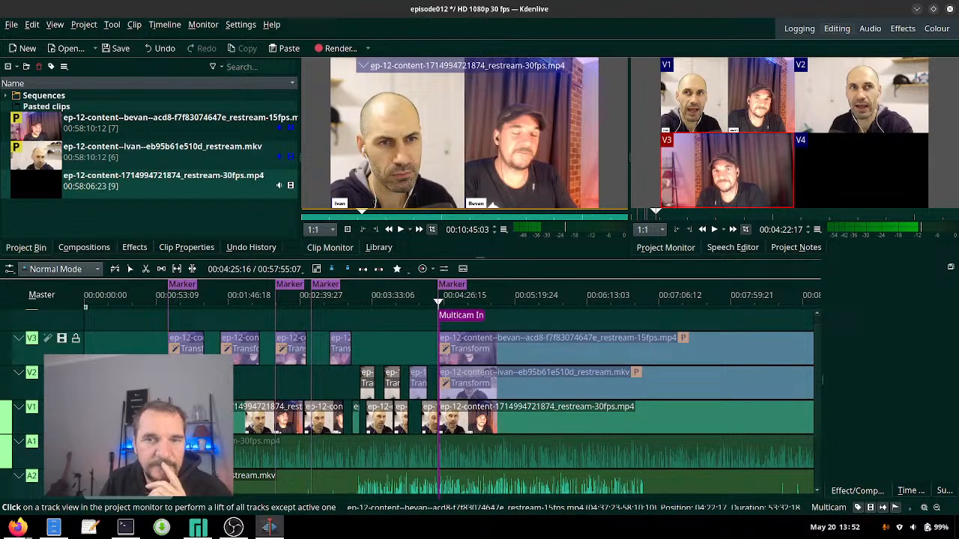
# Play back a few seconds from the multicam in point, return to 00:04:22:17 and play the opening again.
pyautogui.press('space')
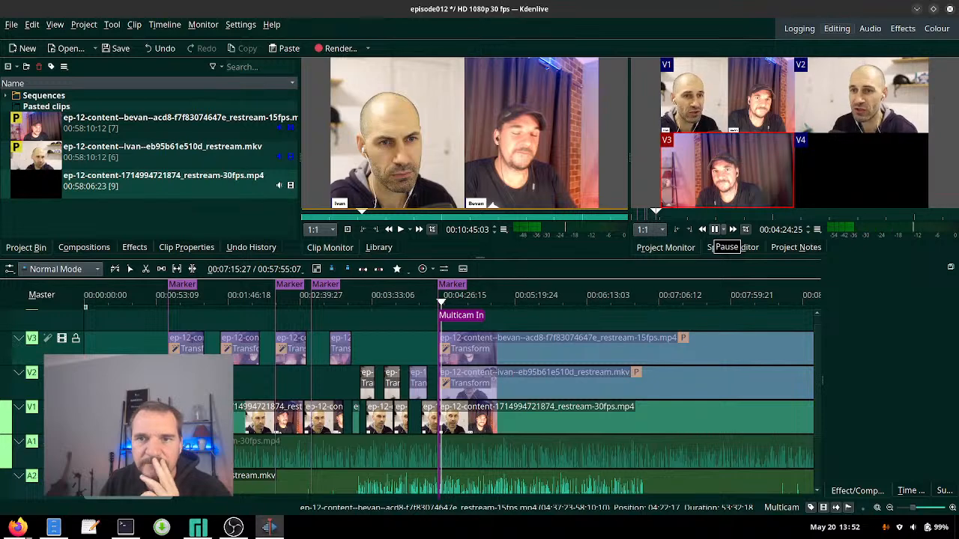
pyautogui.click(714, 230)
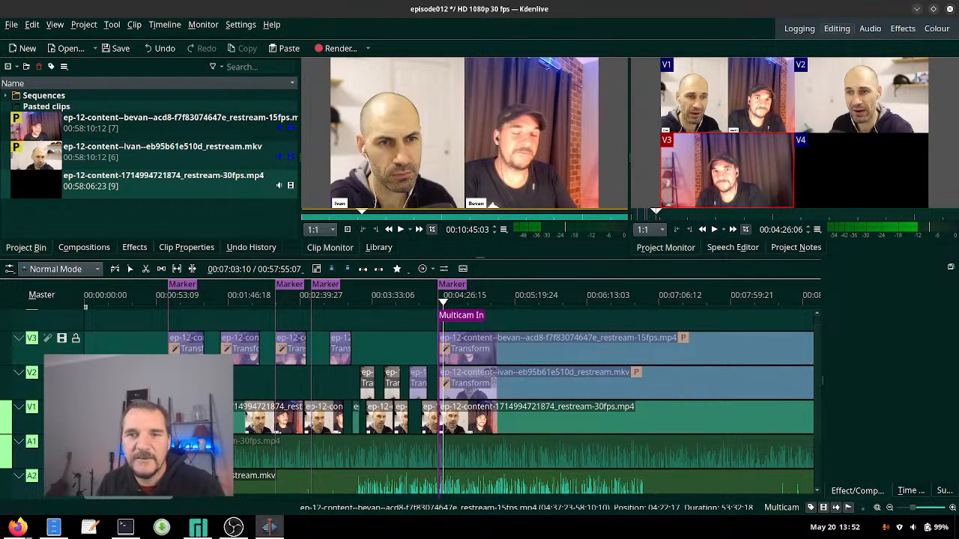
pyautogui.click(436, 298)
pyautogui.hotkey('alt', 'Right')
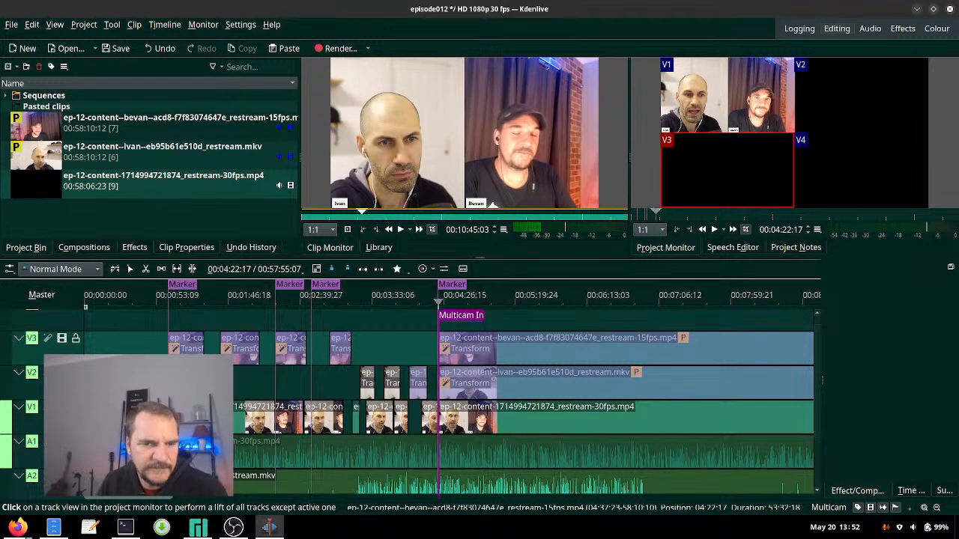
pyautogui.press('space')
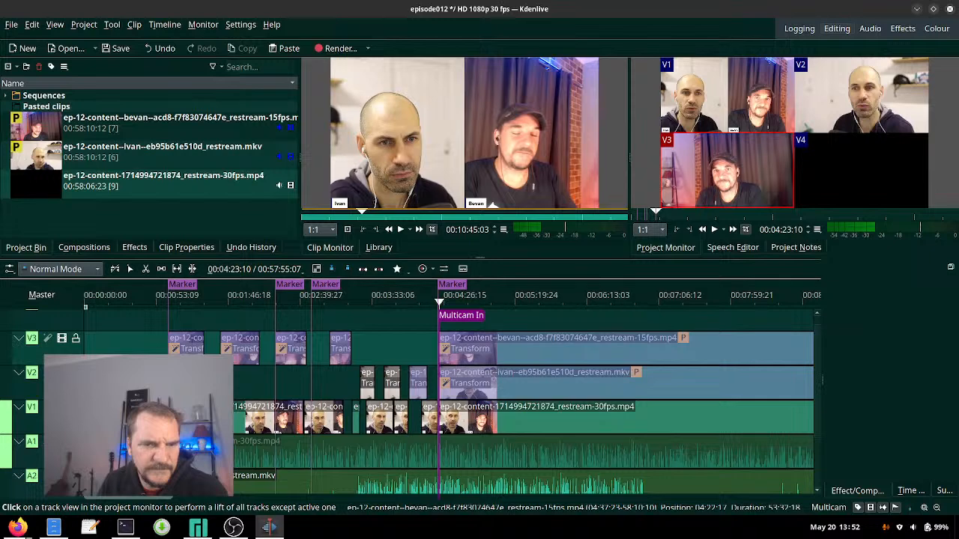
# Set the timeline zoom to 13/21, use V2 from the multicam in point and switch to V1 at about 00:04:39.
pyautogui.scroll(6, 445, 374)
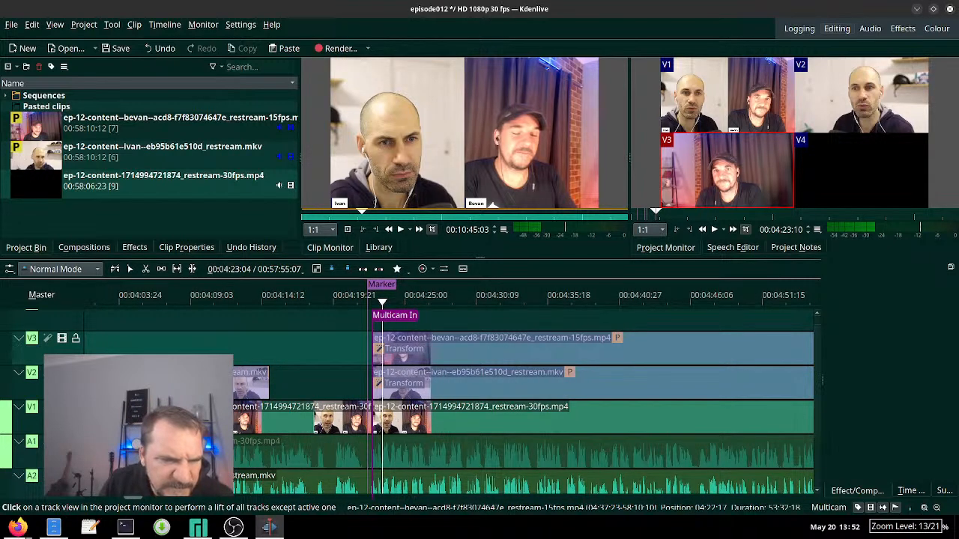
pyautogui.moveTo(376, 299); pyautogui.dragTo(372, 300)
pyautogui.press('Down')
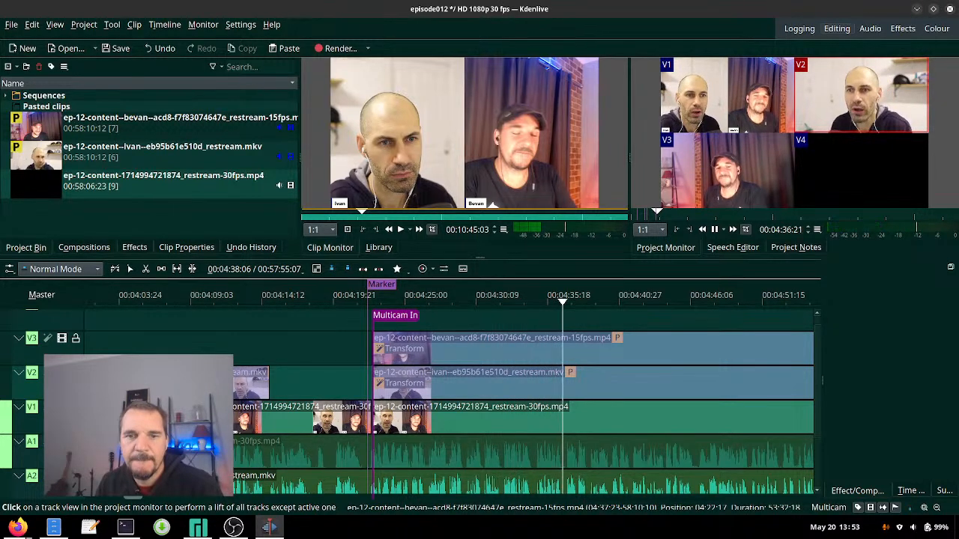
pyautogui.press('space')
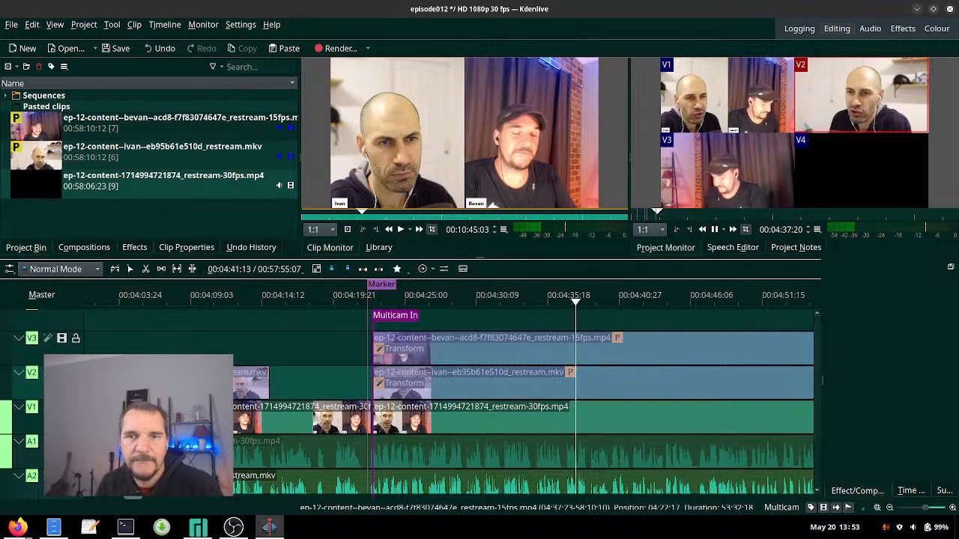
pyautogui.press('1')
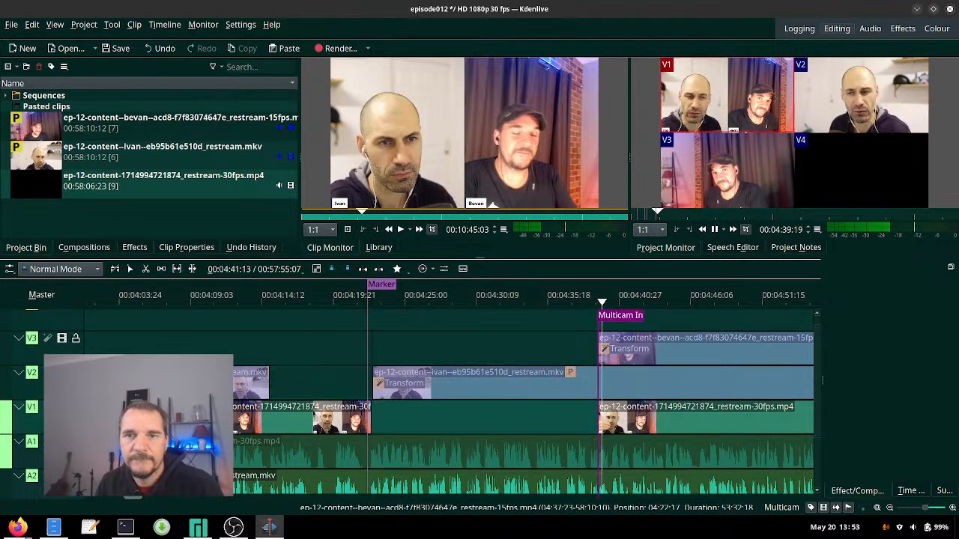
# Keep the wide shot on V1 playing and switch the multicam to V2 at about 00:04:49.
pyautogui.scroll(-2, 502, 390)
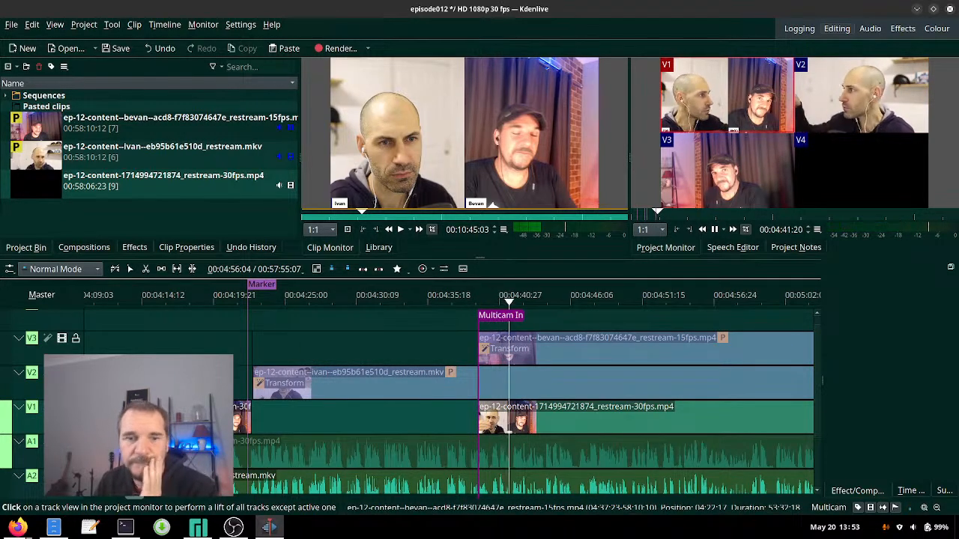
pyautogui.scroll(-2, 603, 390)
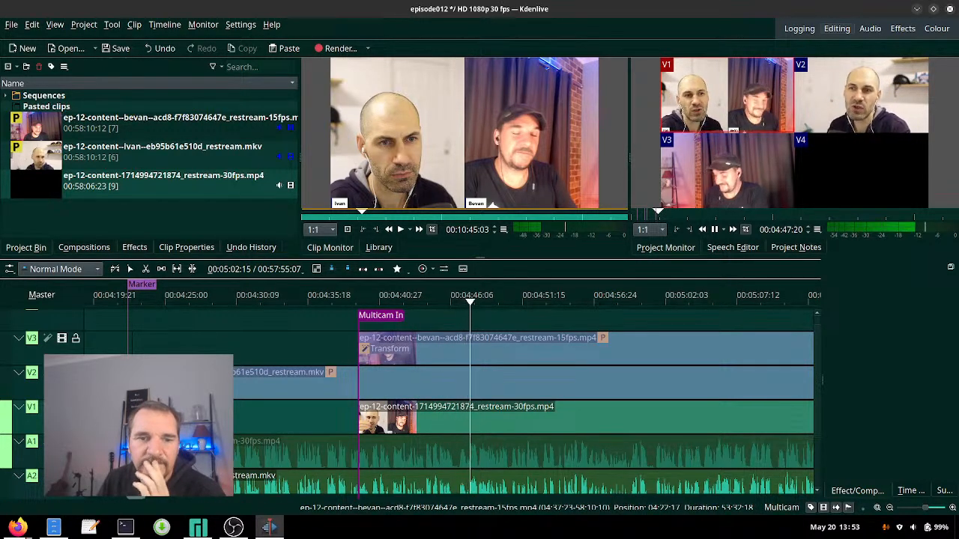
pyautogui.press('2')
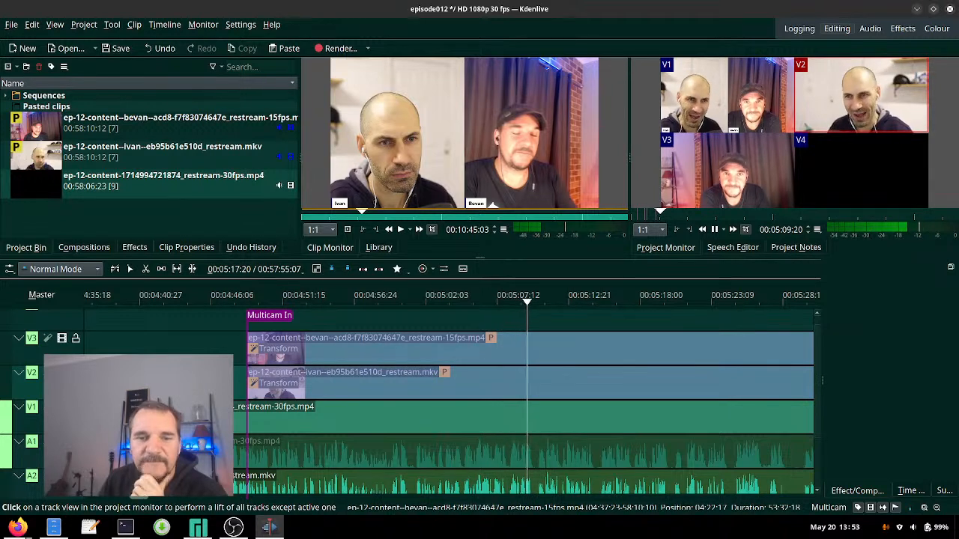
# Replay from about 00:05:10, try switching the multicam to V3 at about 00:05:11, and undo that switch.
pyautogui.hscroll(1, 635, 348)
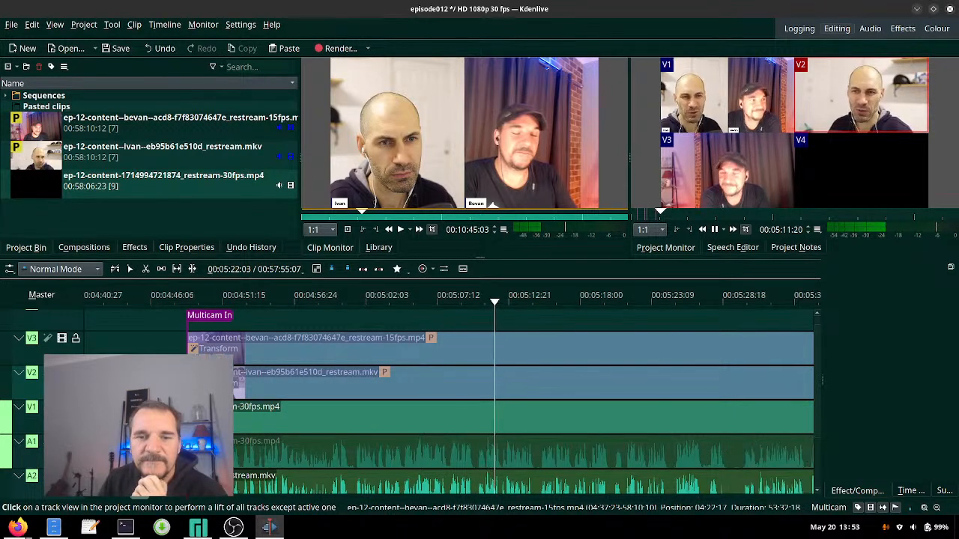
pyautogui.click(477, 298)
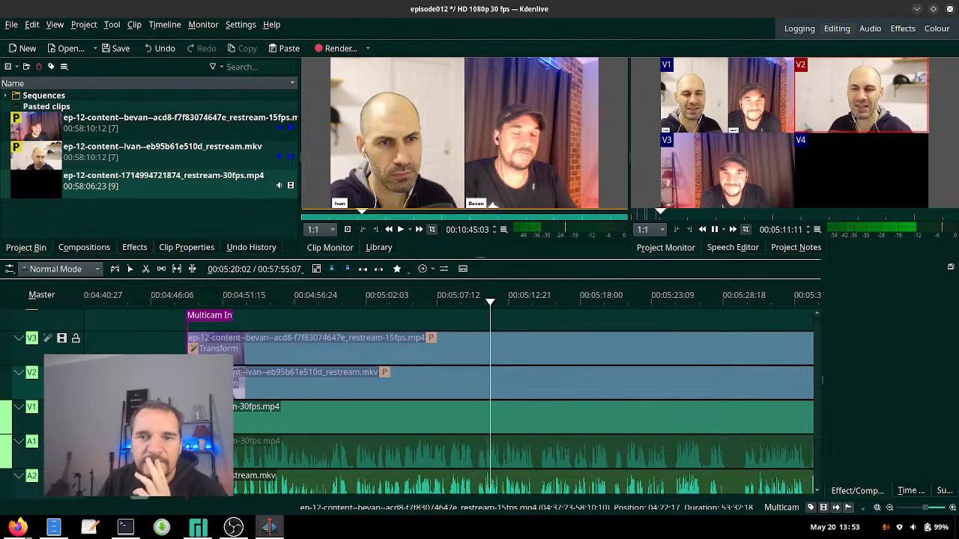
pyautogui.press('3')
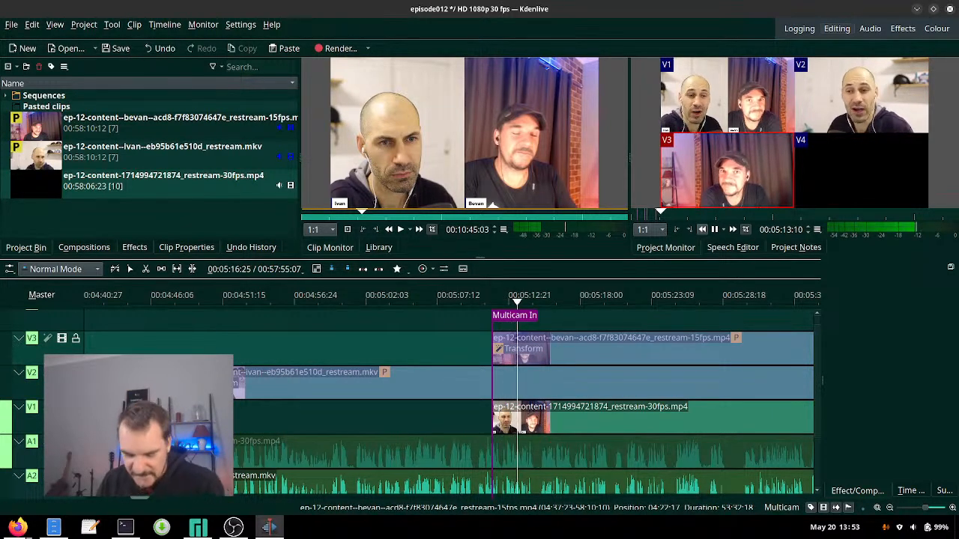
pyautogui.hotkey('ctrl', 'z')
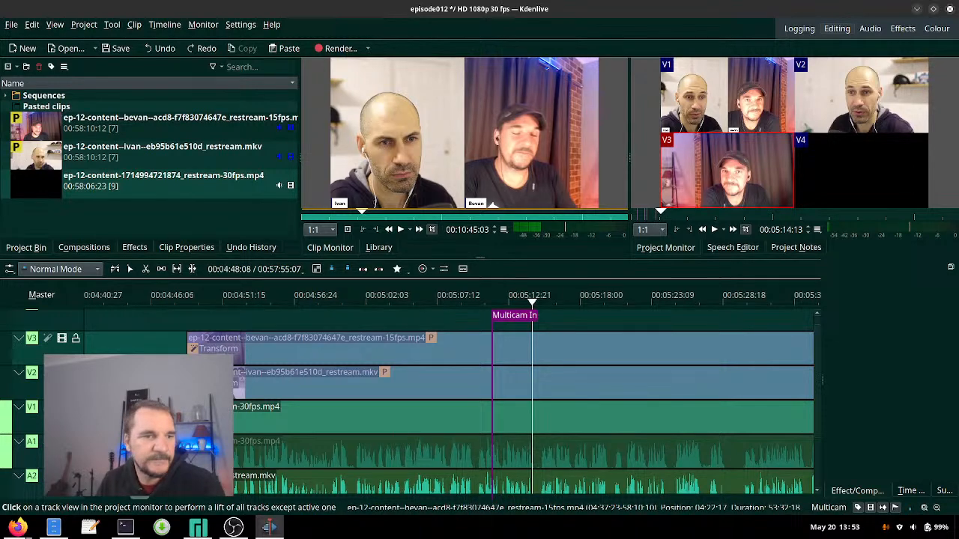
# Reselect V2 from 00:04:48:26, replay from about 00:05:10 and switch the multicam to V1 at about 00:05:12.
pyautogui.click(186, 300)
pyautogui.press('2')
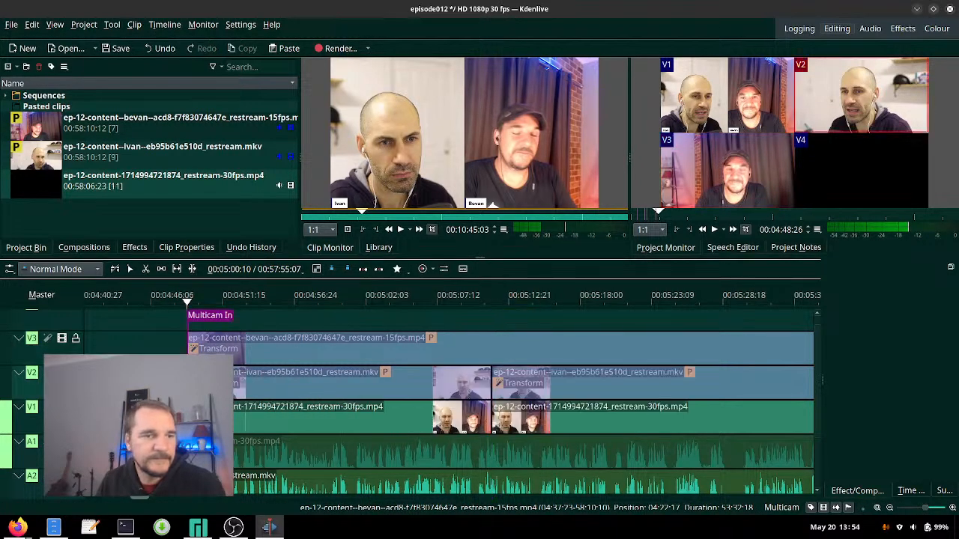
pyautogui.click(492, 299)
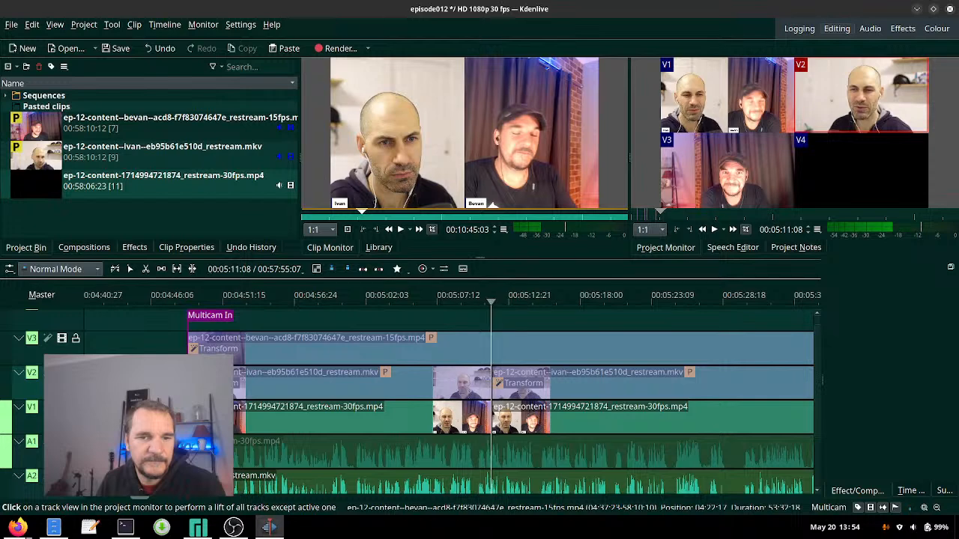
pyautogui.moveTo(492, 300); pyautogui.dragTo(477, 299)
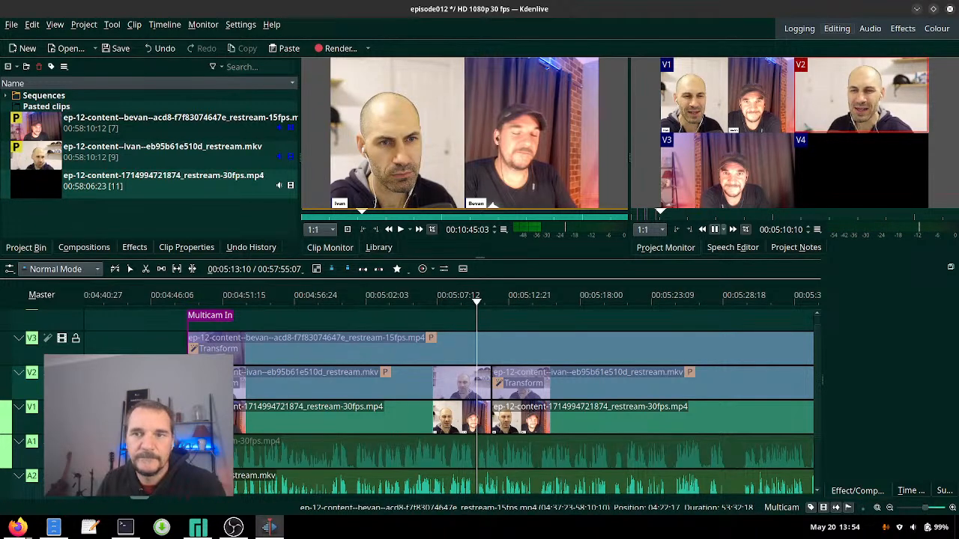
pyautogui.press('1')
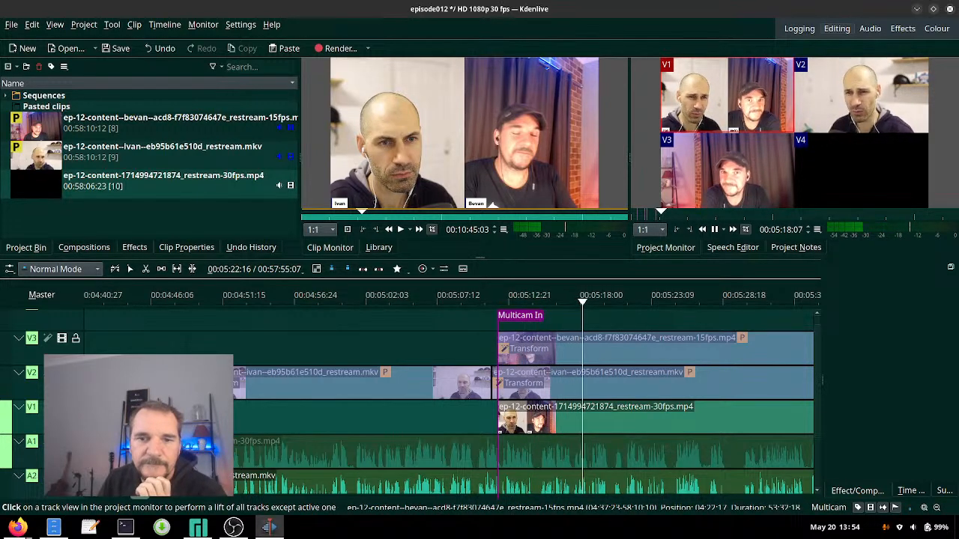
# Switch the multicam to V2 at about 00:05:19, replay from 00:05:20:13 and switch to V1 at about 00:05:25.
pyautogui.click(861, 95)
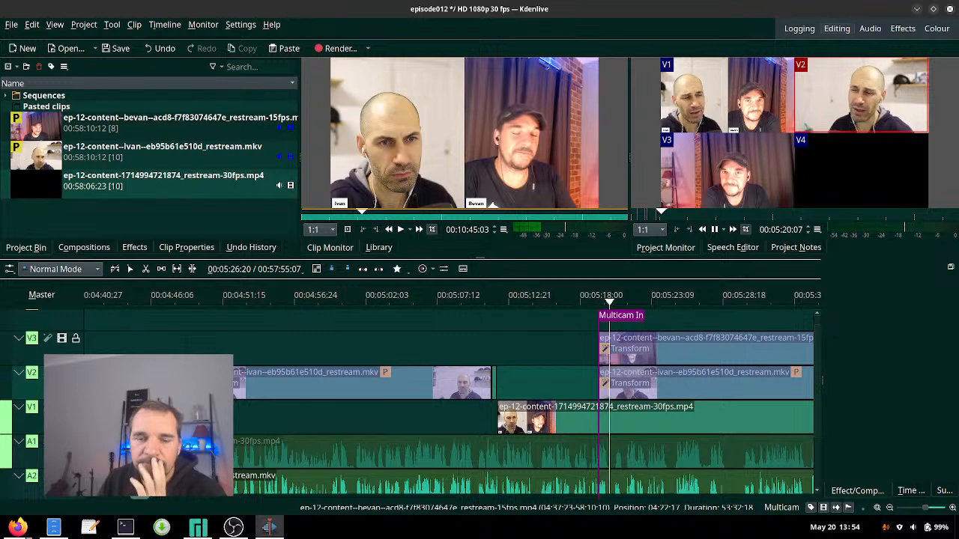
pyautogui.scroll(-4, 524, 397)
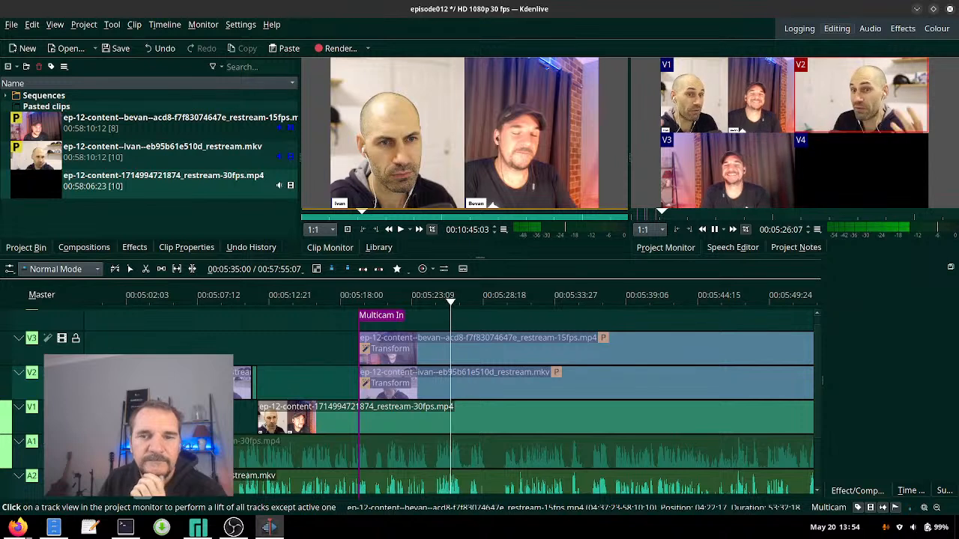
pyautogui.press('space')
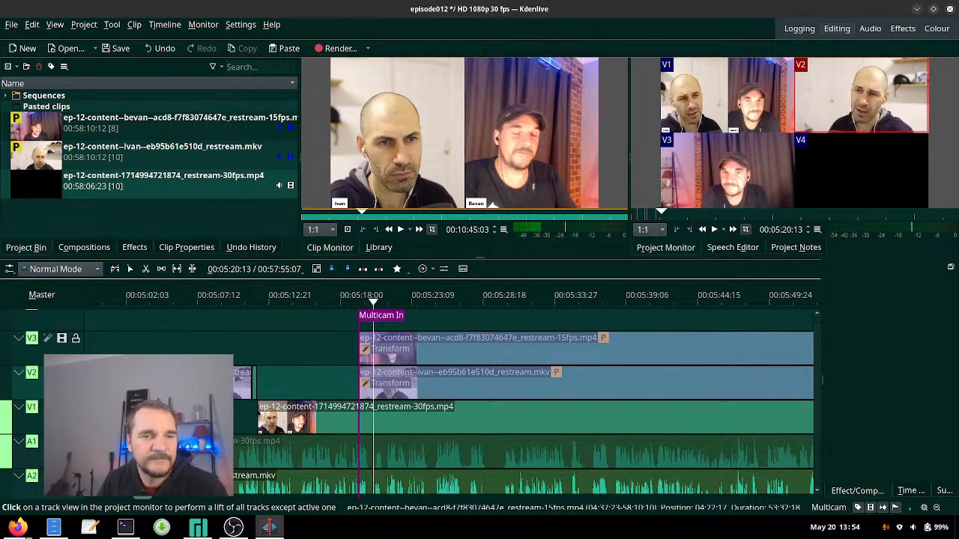
pyautogui.press('space')
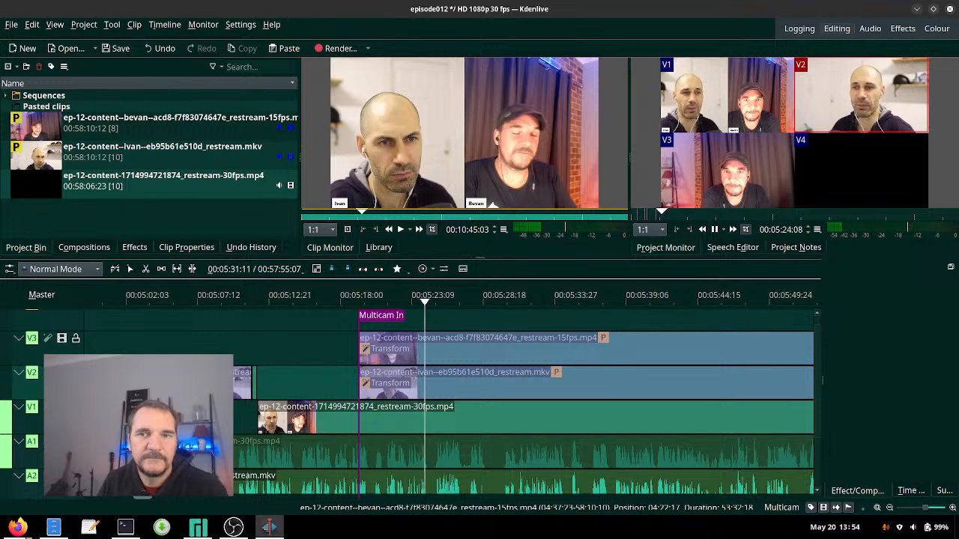
pyautogui.press('1')
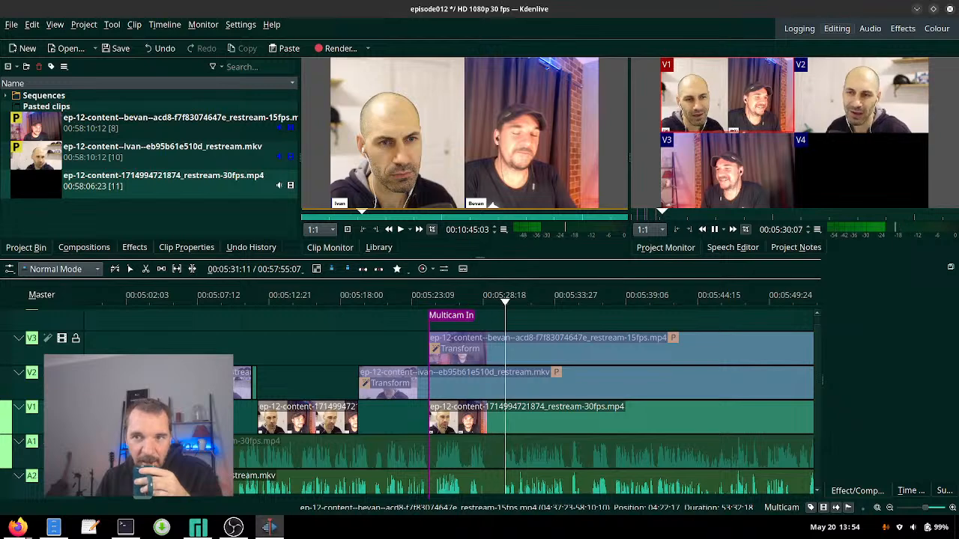
# Switch the multicam to V2 at about 00:05:32, replay from about 00:05:44 and switch to V1 at about 00:05:46.
pyautogui.press('2')
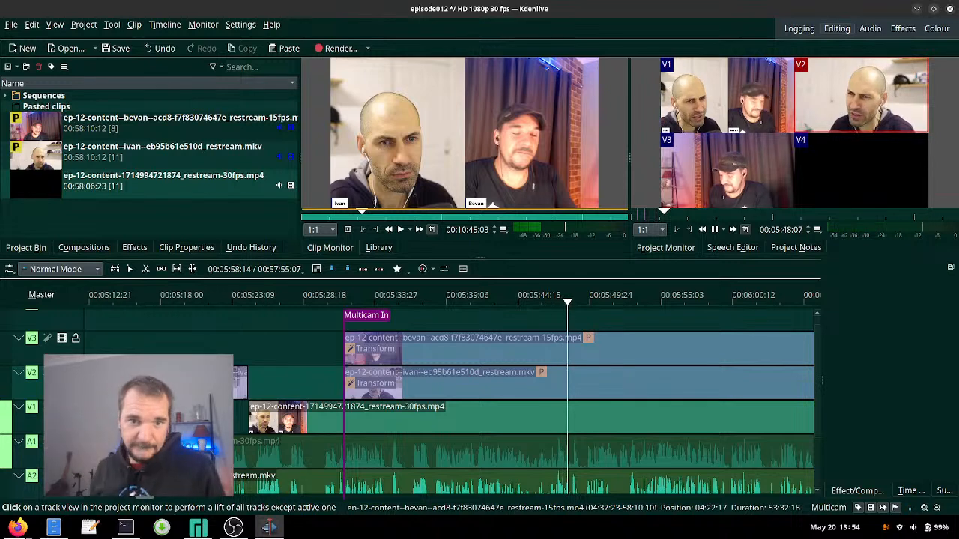
pyautogui.click(522, 298)
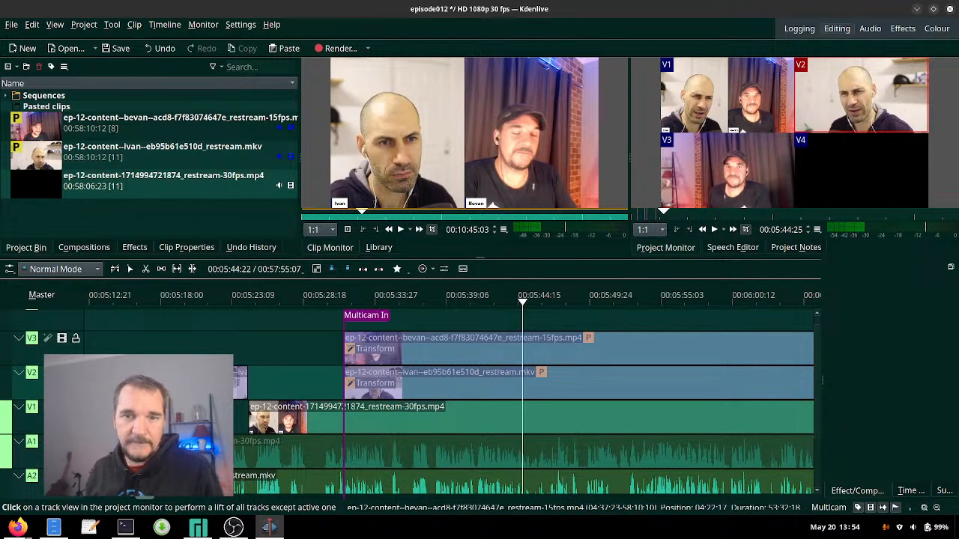
pyautogui.moveTo(522, 299); pyautogui.dragTo(520, 298)
pyautogui.press('space')
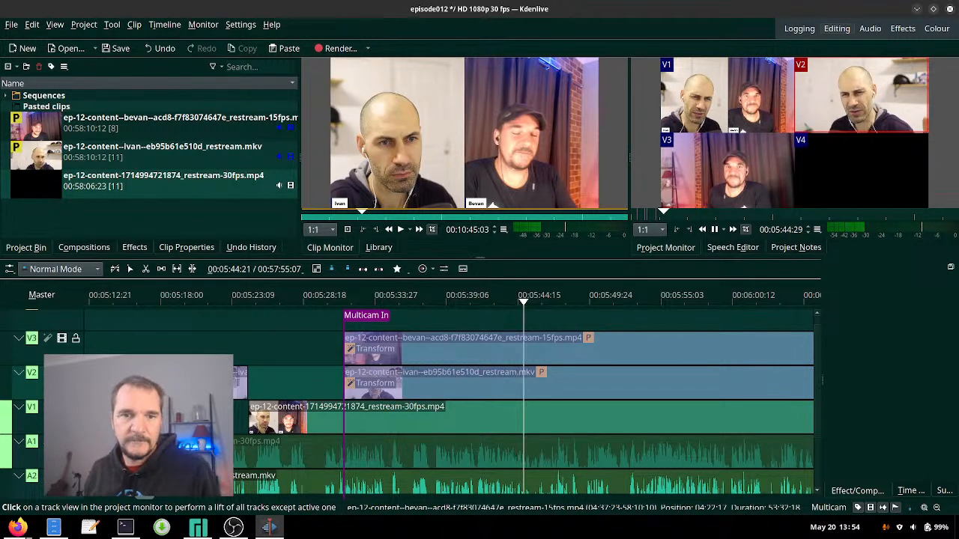
pyautogui.press('1')
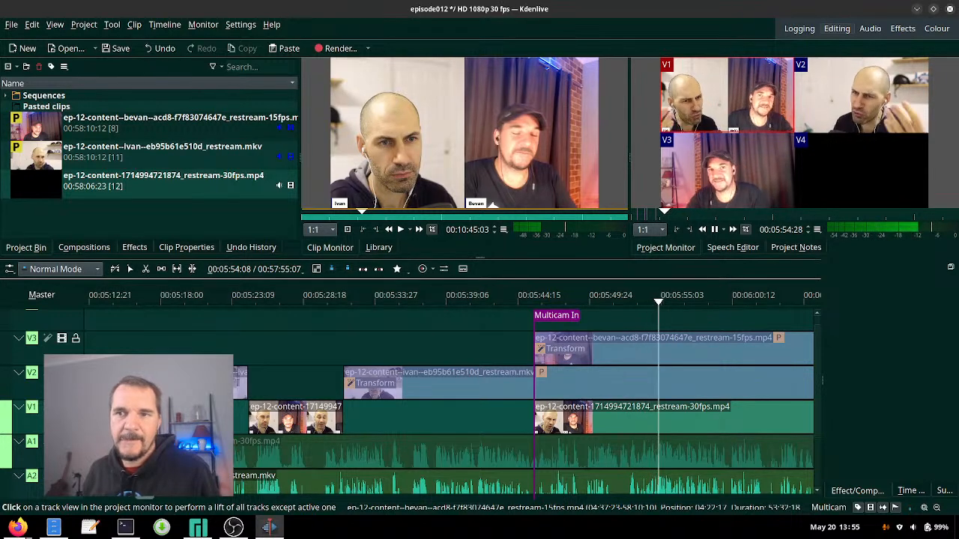
# Switch the multicam to V2 at about 00:05:57, to V1 at about 00:06:17 and back to V2 at about 00:06:23.
pyautogui.press('2')
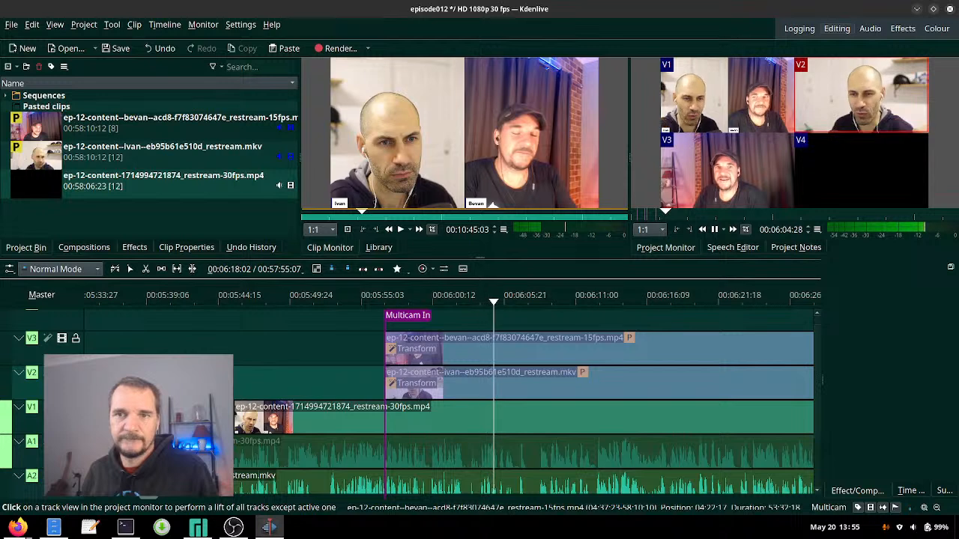
pyautogui.press('space')
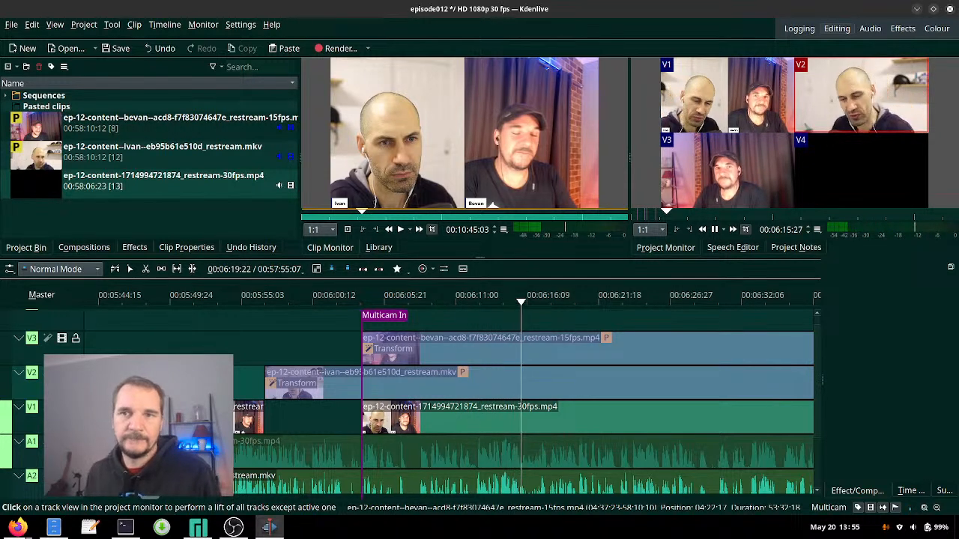
pyautogui.press('1')
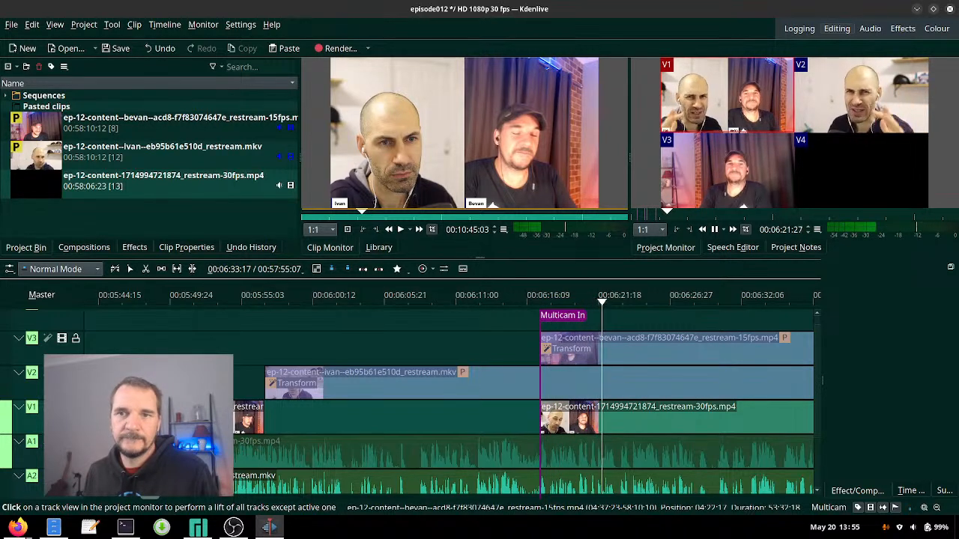
pyautogui.press('2')
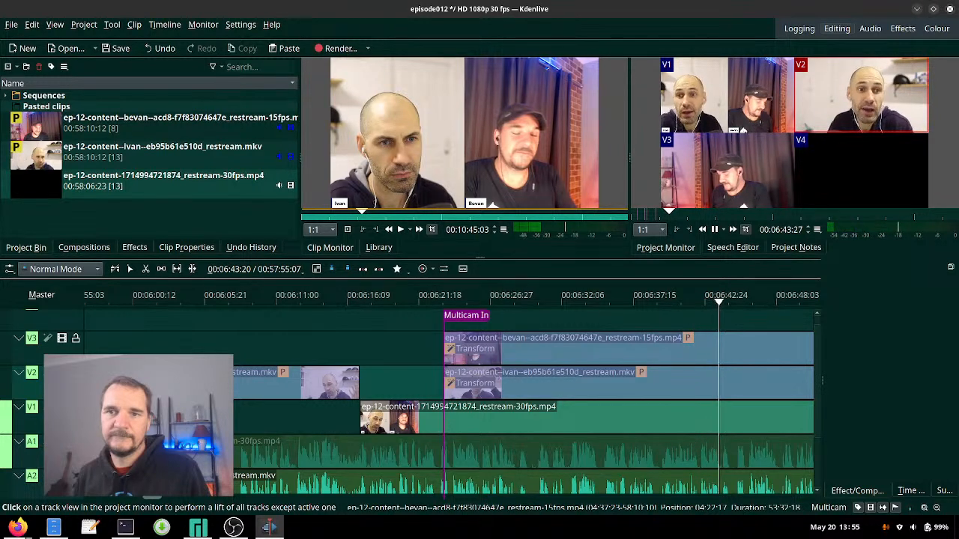
# Switch the multicam to V1 at about 00:06:45, to V3 at about 00:06:58 and to V2 at about 00:07:09.
pyautogui.press('1')
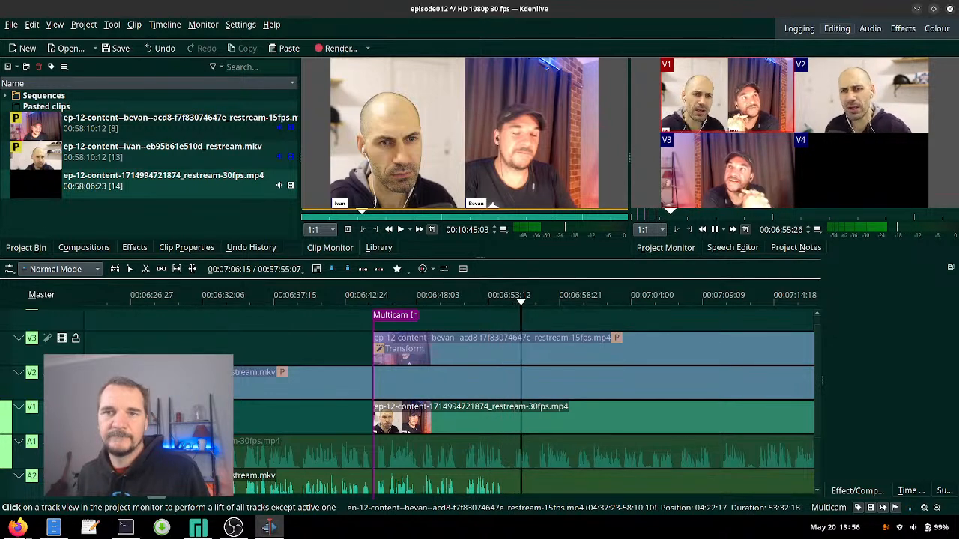
pyautogui.press('3')
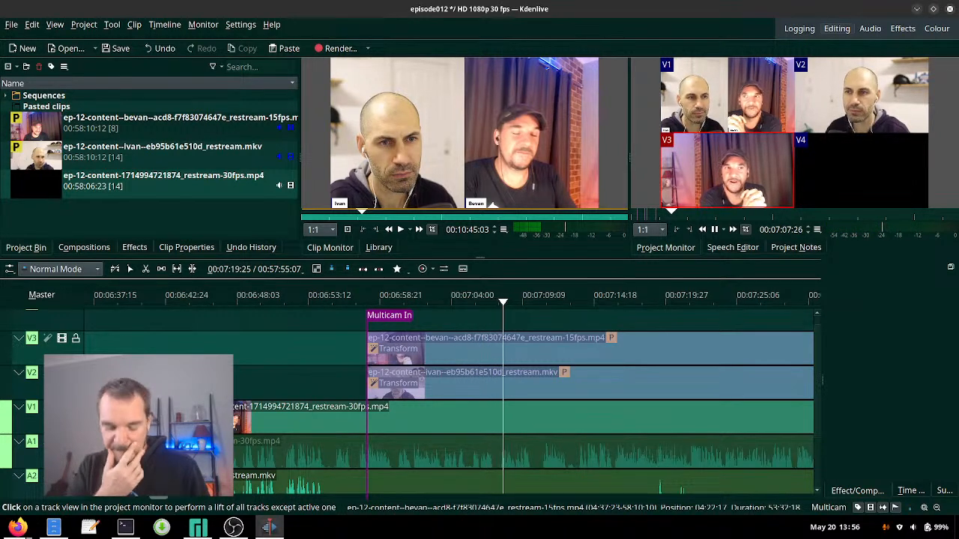
pyautogui.press('2')
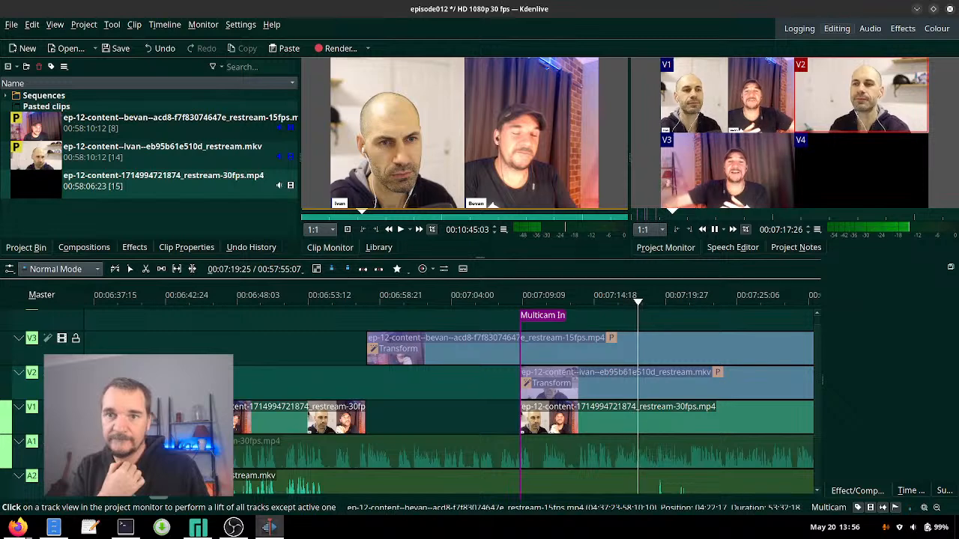
# Switch the multicam to V3 at about 00:07:18, to V1 at about 00:07:27 and to V2 at about 00:07:35.
pyautogui.press('3')
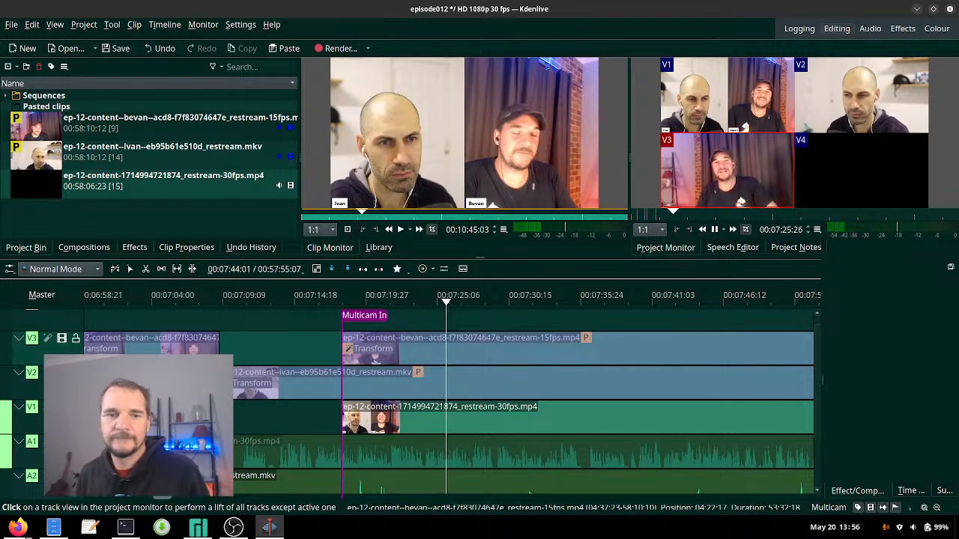
pyautogui.press('1')
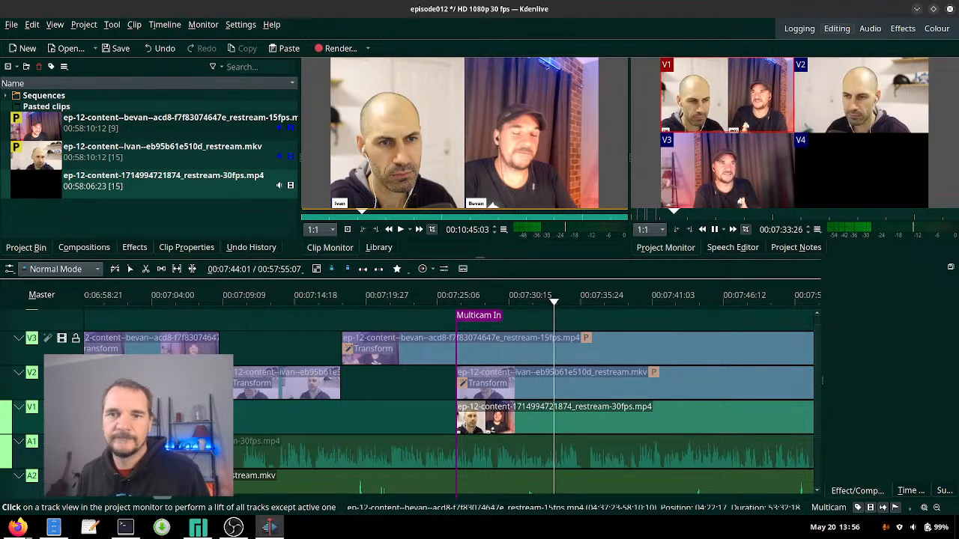
pyautogui.press('2')
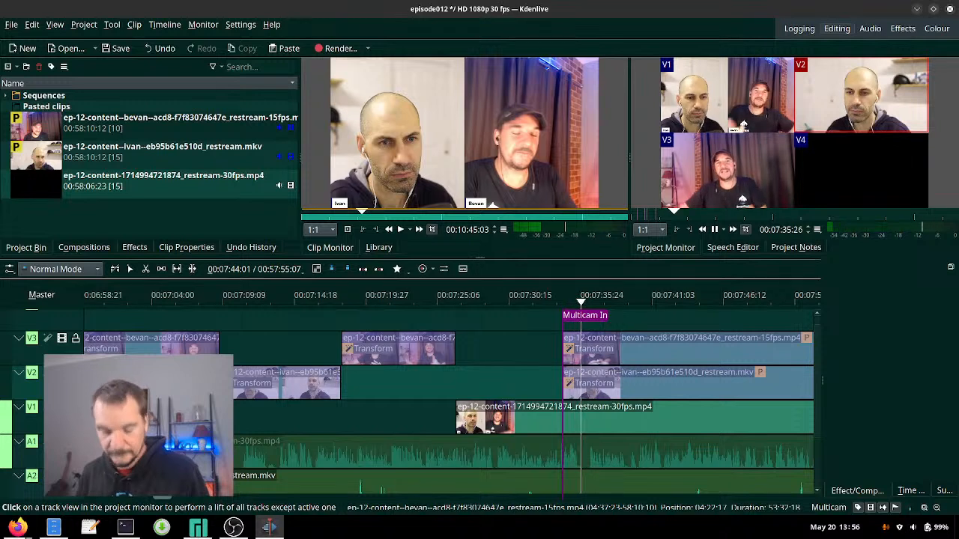
# Try switching the multicam to V3 at about 00:07:36 and to V1 at about 00:07:45, and undo both switches.
pyautogui.press('3')
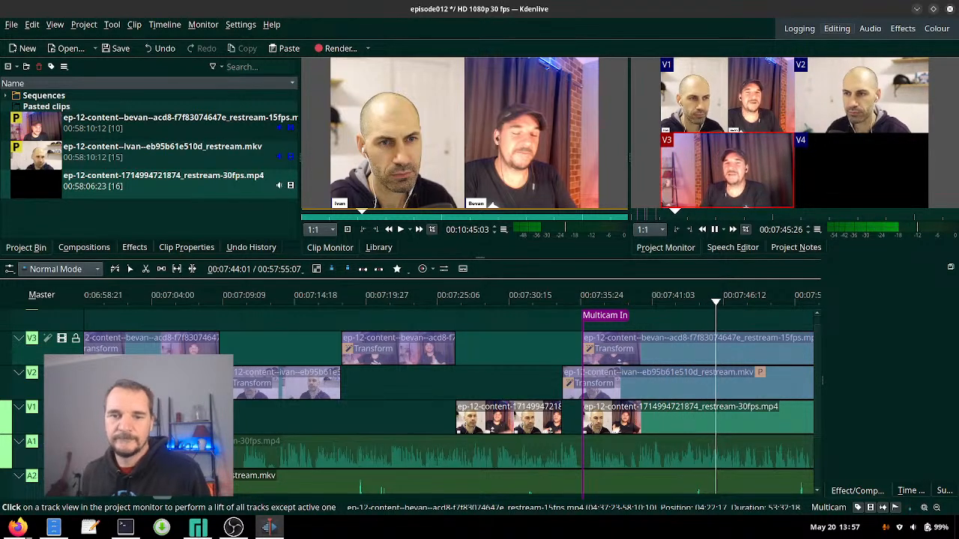
pyautogui.click(680, 298)
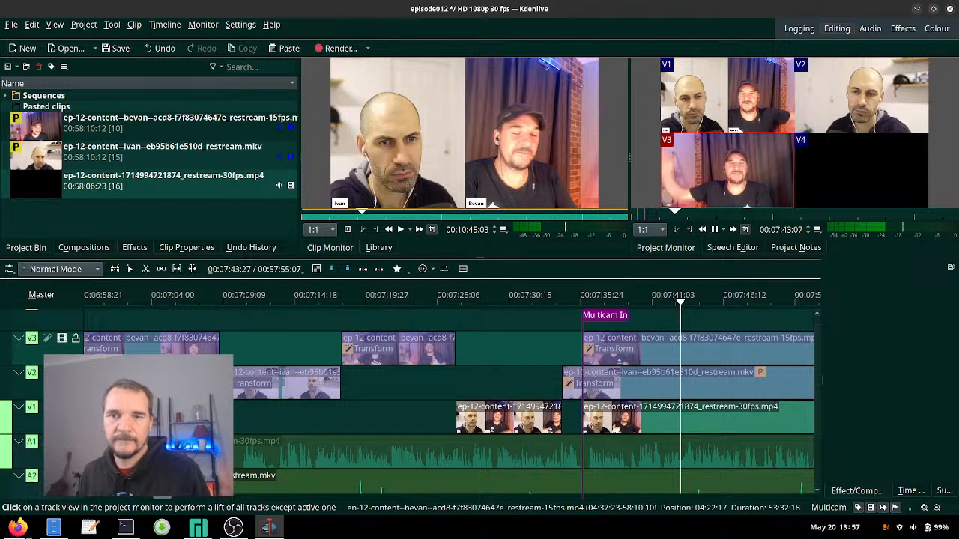
pyautogui.press('1')
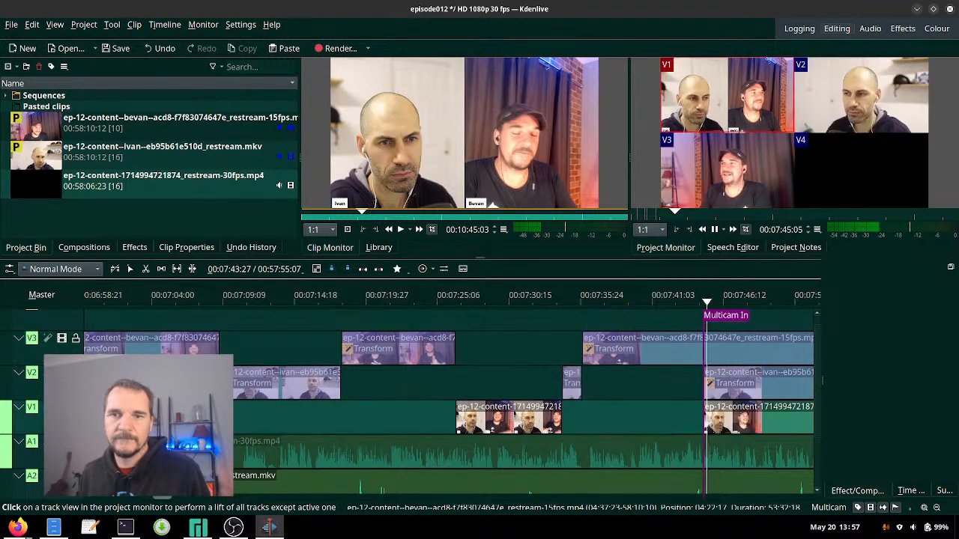
pyautogui.hotkey('ctrl', 'z')
pyautogui.hotkey('ctrl', 'z')
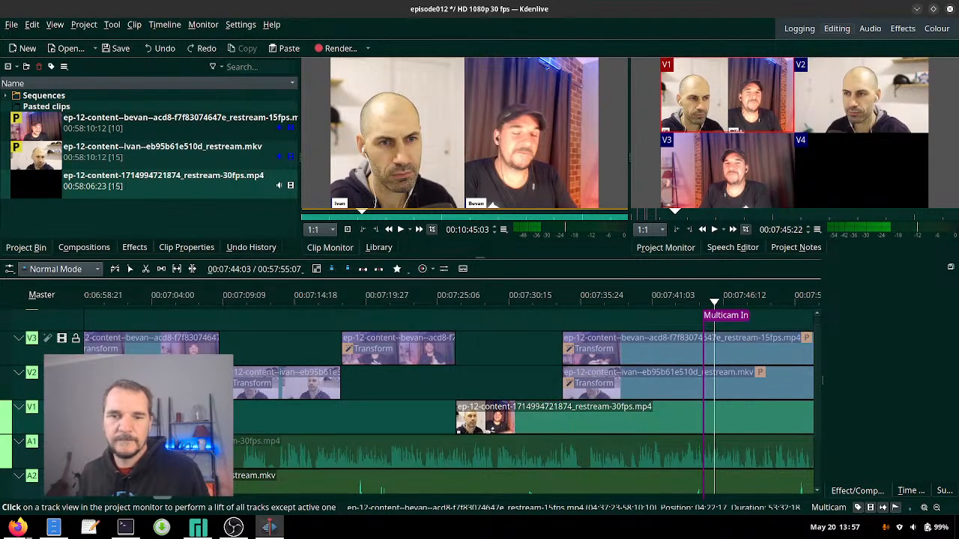
# Replay the timeline from 00:07:33:26 and switch the multicam to V3 at about 00:07:47.
pyautogui.click(553, 295)
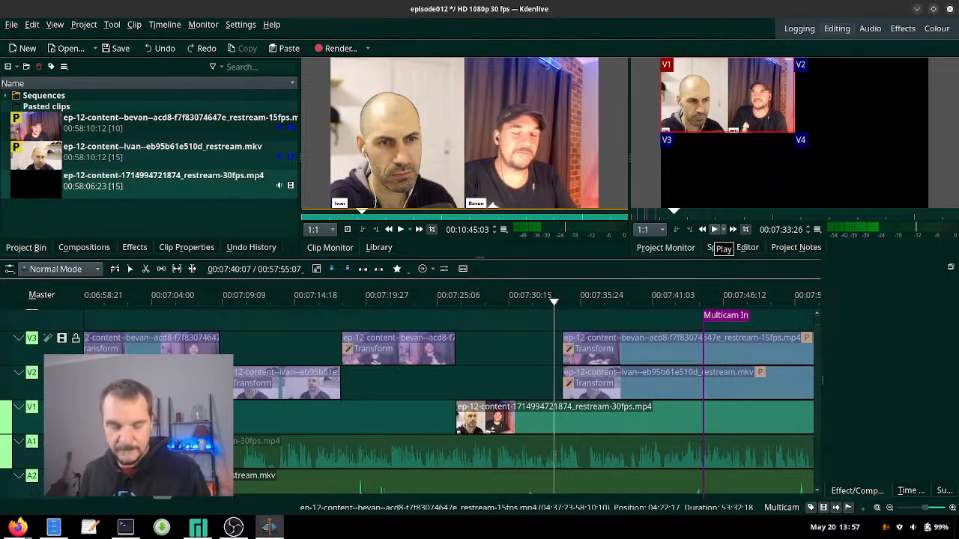
pyautogui.click(714, 229)
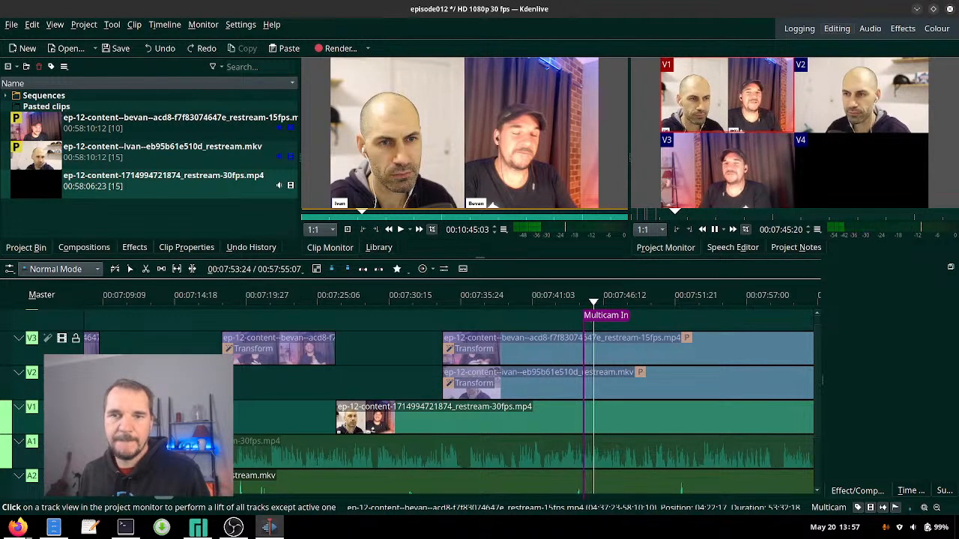
pyautogui.press('3')
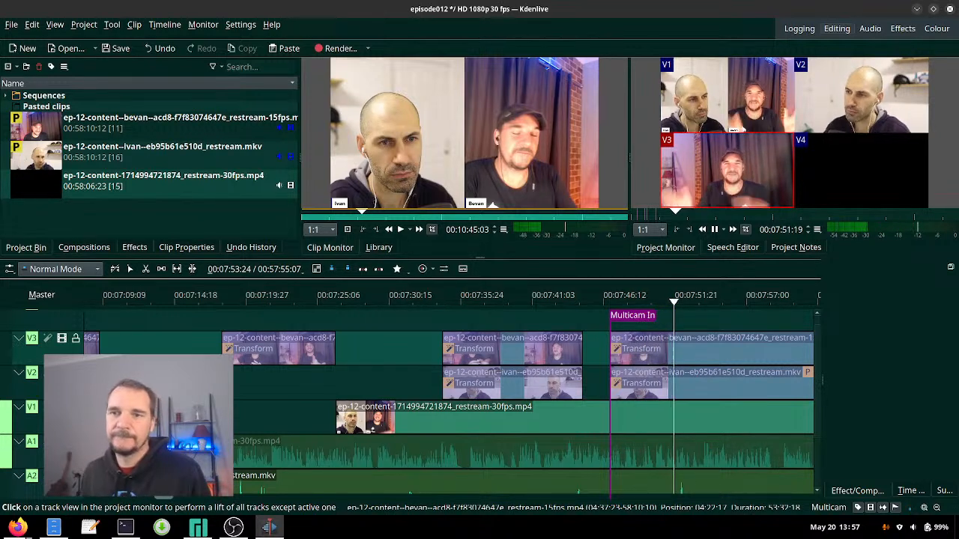
# Switch the multicam to V1 at 00:07:51:23, resume playback and switch to V3 at about 00:07:57.
pyautogui.scroll(-2, 449, 390)
pyautogui.click(495, 299)
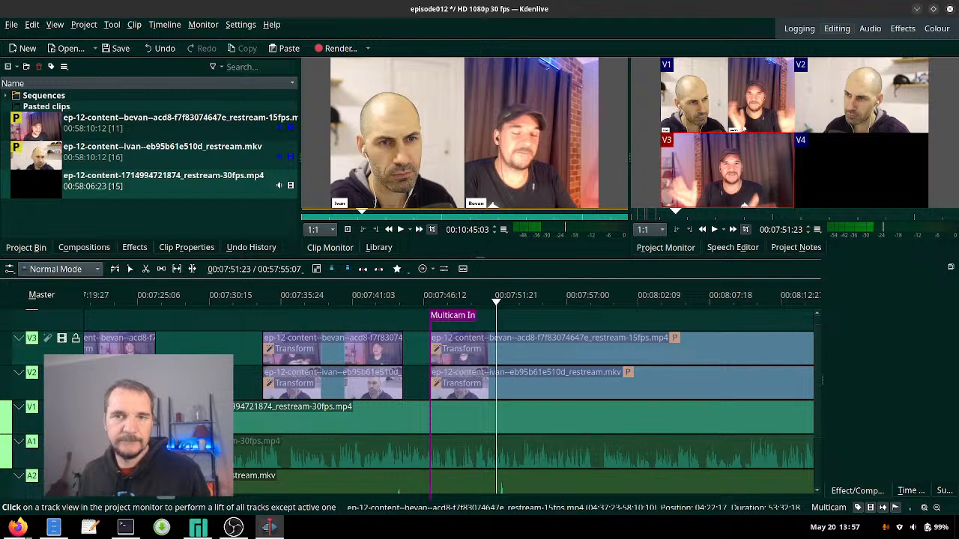
pyautogui.press('1')
pyautogui.press('space')
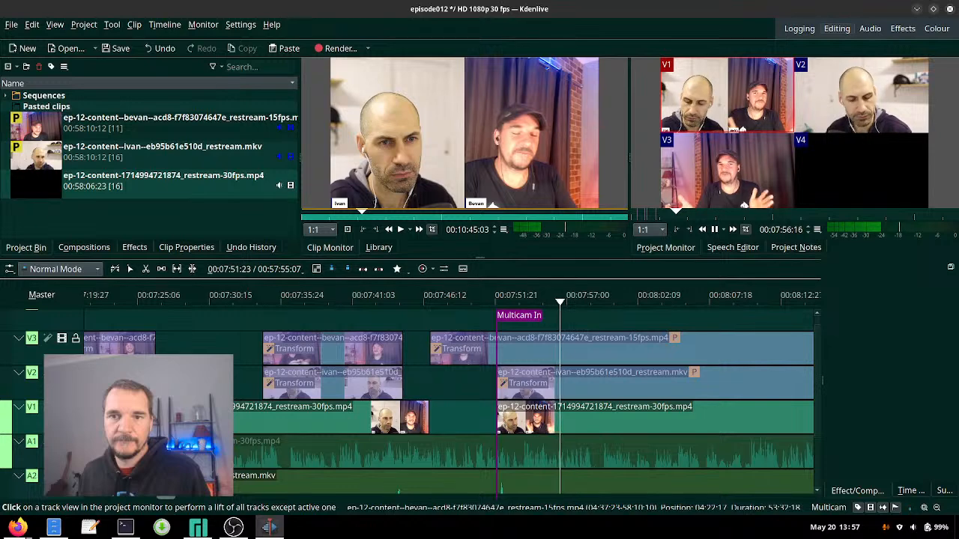
pyautogui.press('3')
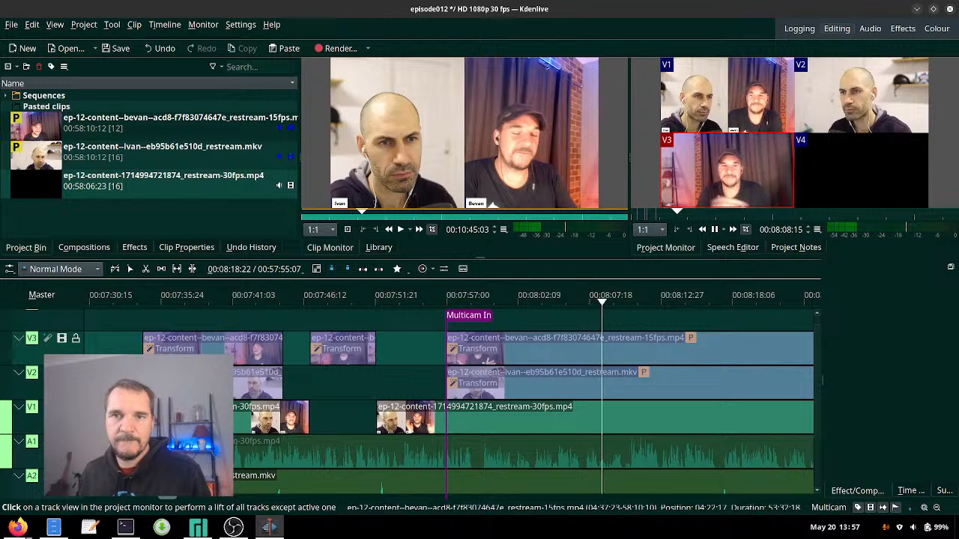
# Switch the multicam to V1 at about 00:08:09, V3 at about 00:08:15, V2 at about 00:08:36 and V1 at about 00:08:37.
pyautogui.press('1')
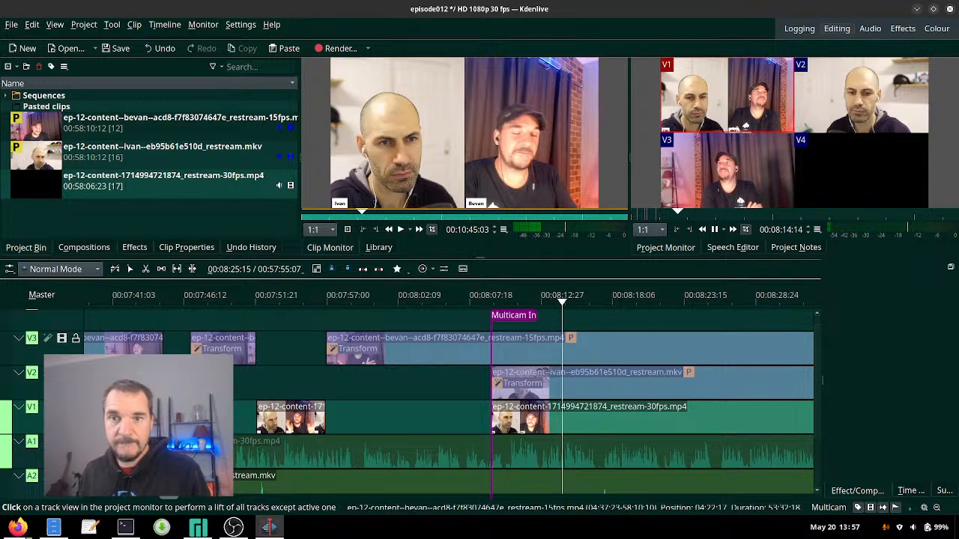
pyautogui.press('3')
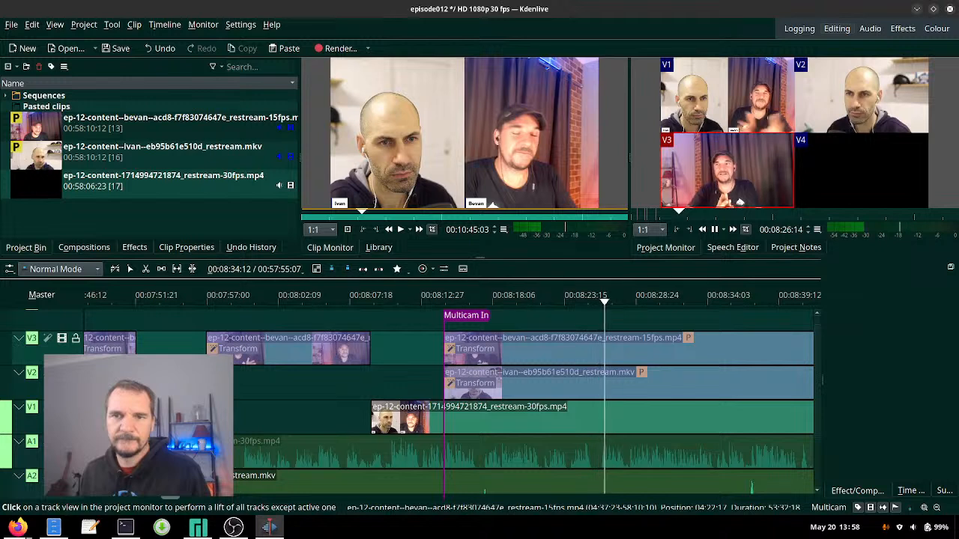
pyautogui.hscroll(2, 732, 374)
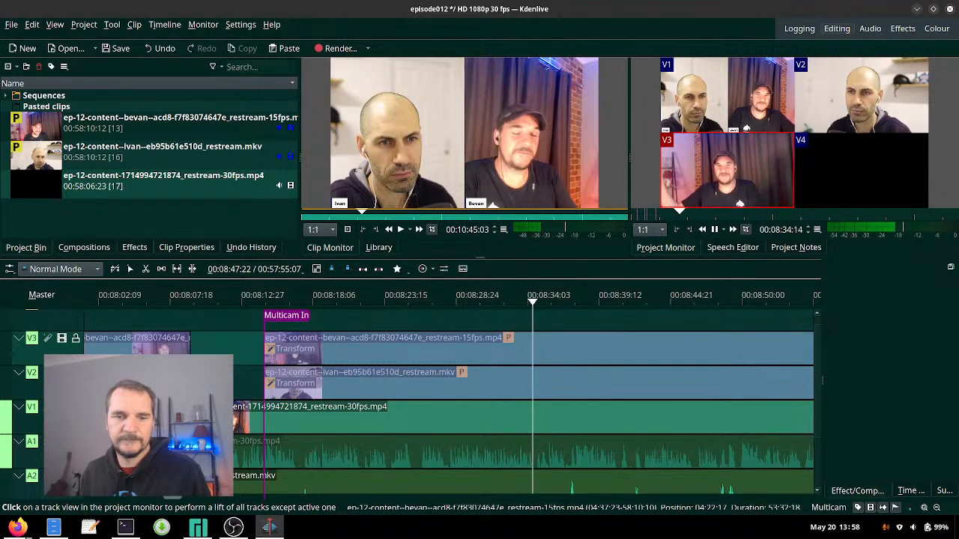
pyautogui.press('2')
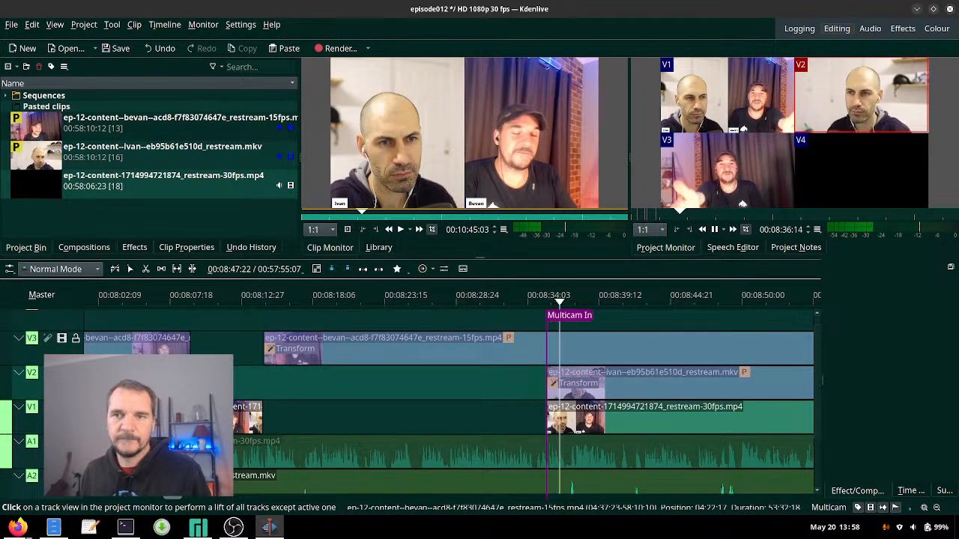
pyautogui.press('1')
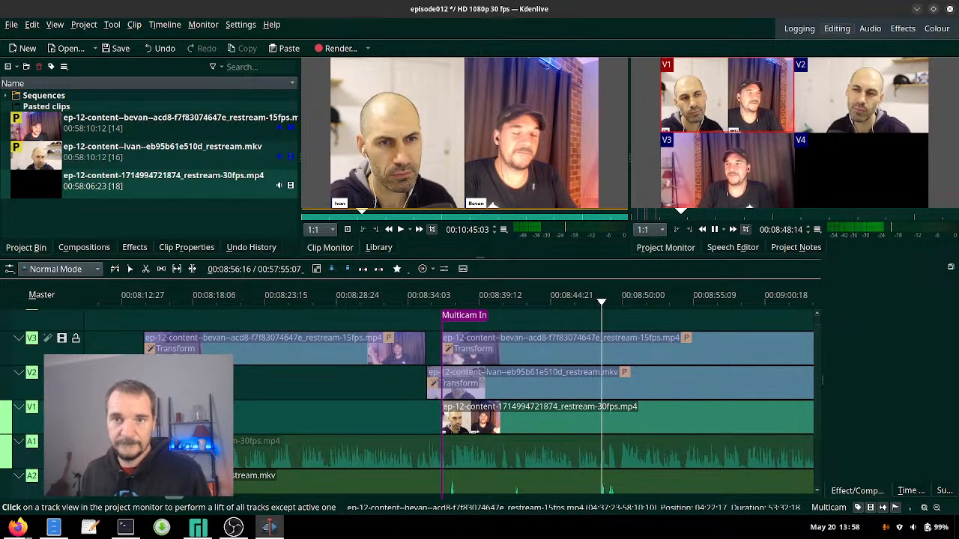
# Switch the multicam to V3 at about 00:08:50, V1 at about 00:09:04, V3 at about 00:09:13 and V1 at about 00:09:29.
pyautogui.press('3')
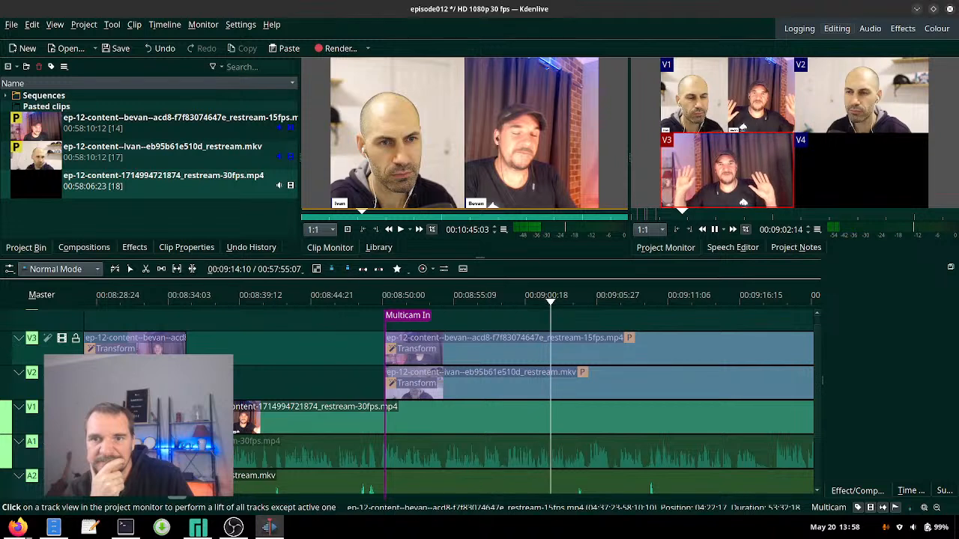
pyautogui.press('1')
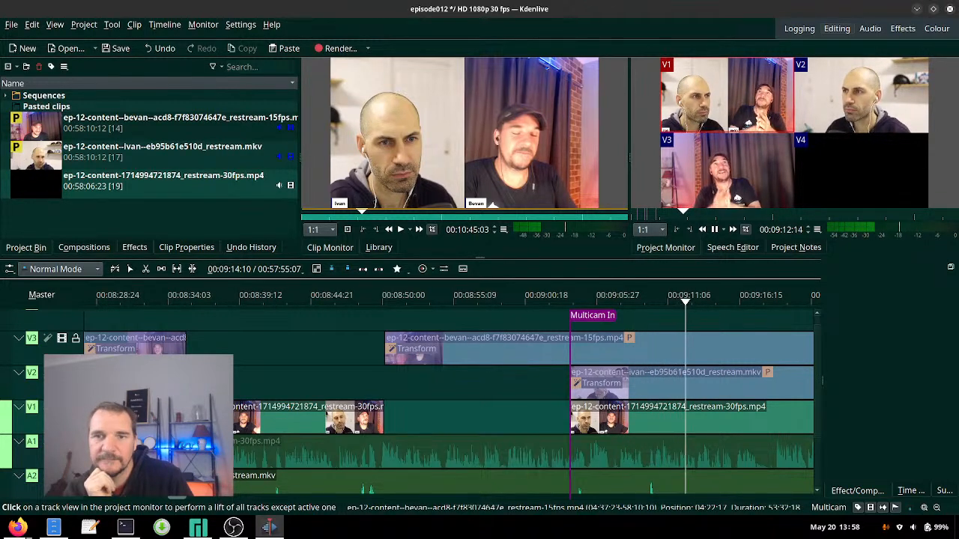
pyautogui.press('3')
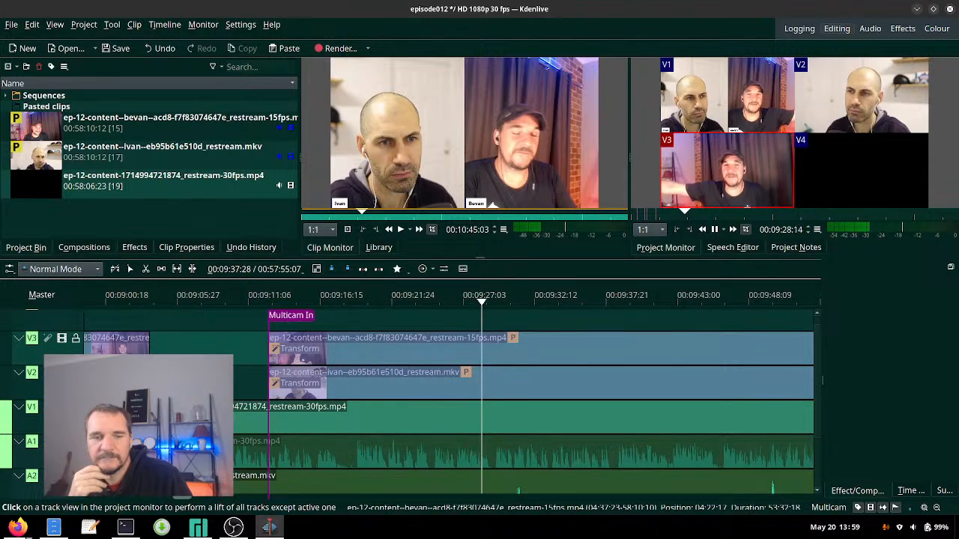
pyautogui.press('1')
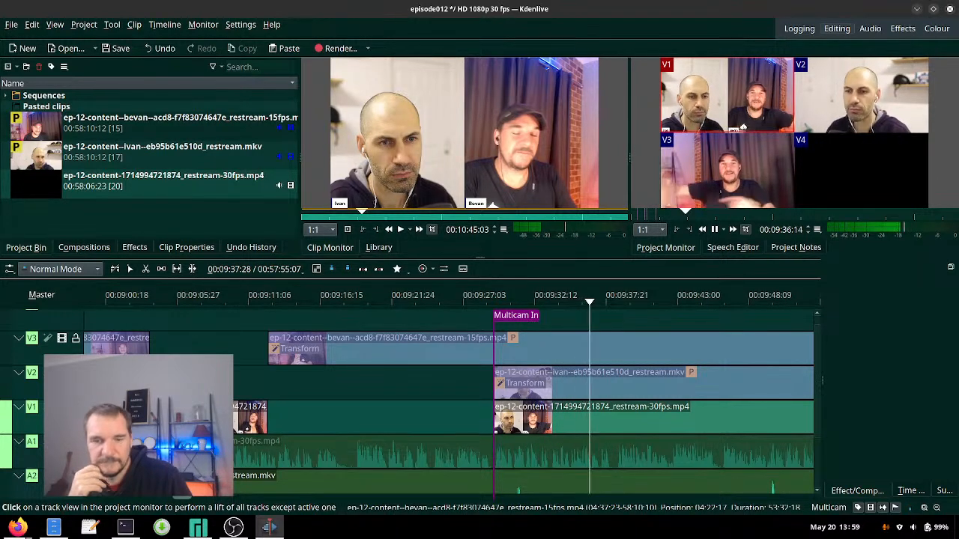
# Switch the multicam to V3 at about 00:09:38, V1 at about 00:09:49, V3 at about 00:09:54 and V1 at about 00:09:59.
pyautogui.click(740, 203)
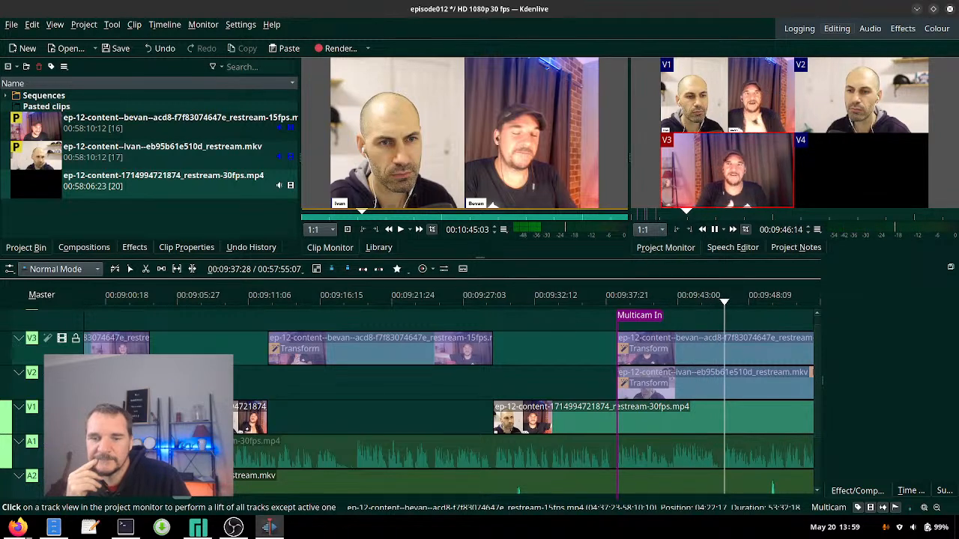
pyautogui.press('1')
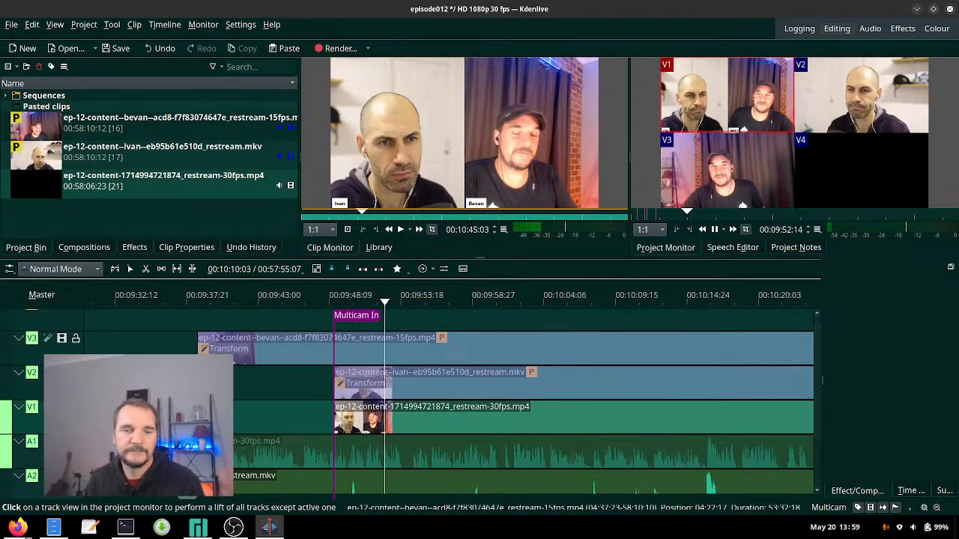
pyautogui.press('3')
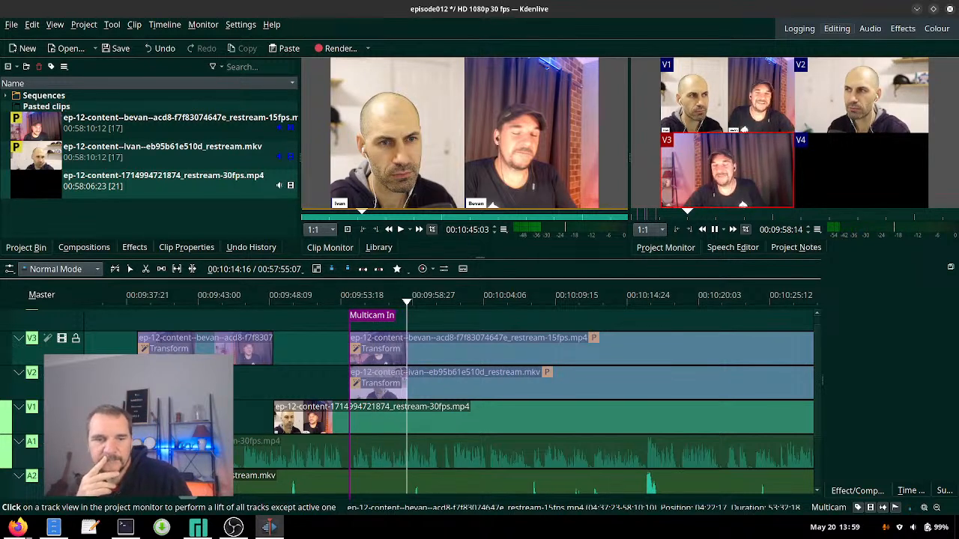
pyautogui.press('1')
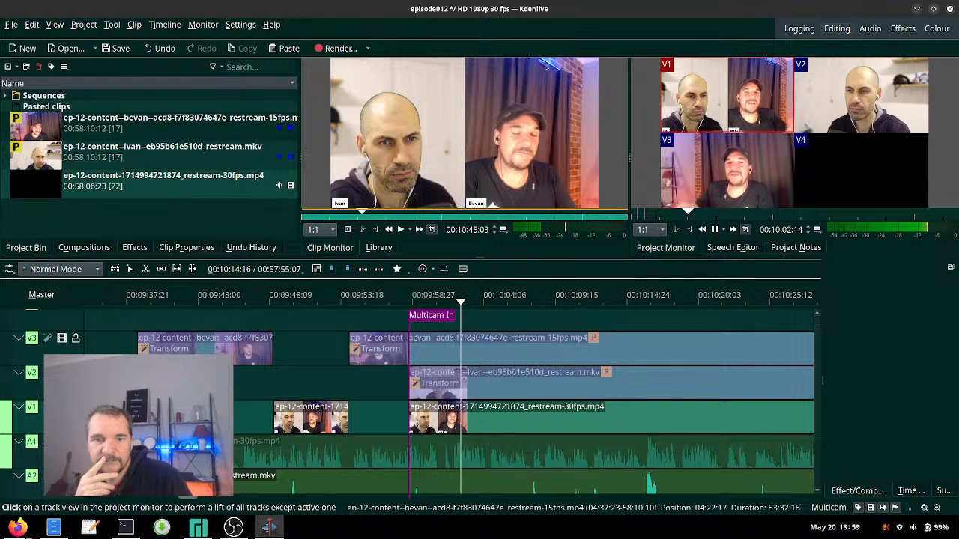
# Switch the multicam to V3 at about 00:10:04, to V1 at about 00:10:07 and to V3 at about 00:10:19.
pyautogui.press('3')
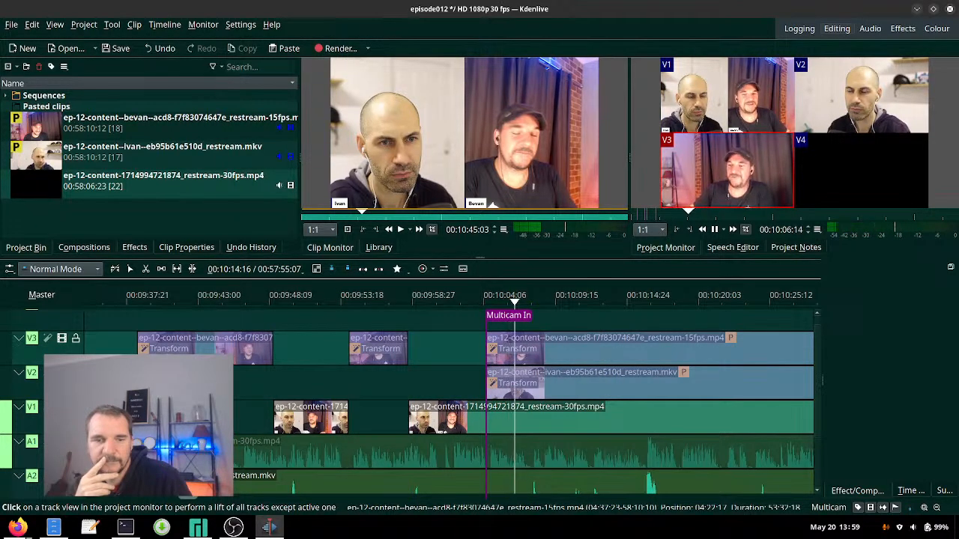
pyautogui.press('1')
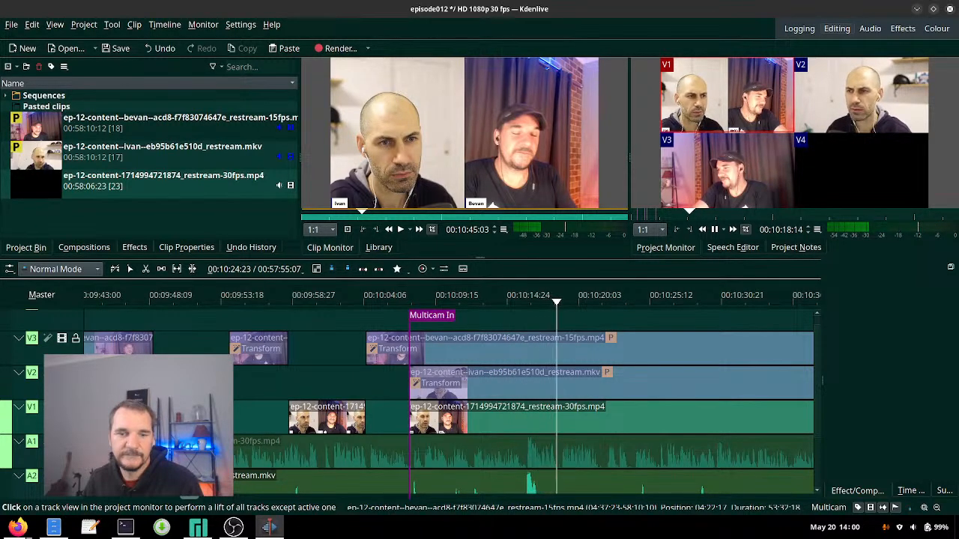
pyautogui.press('3')
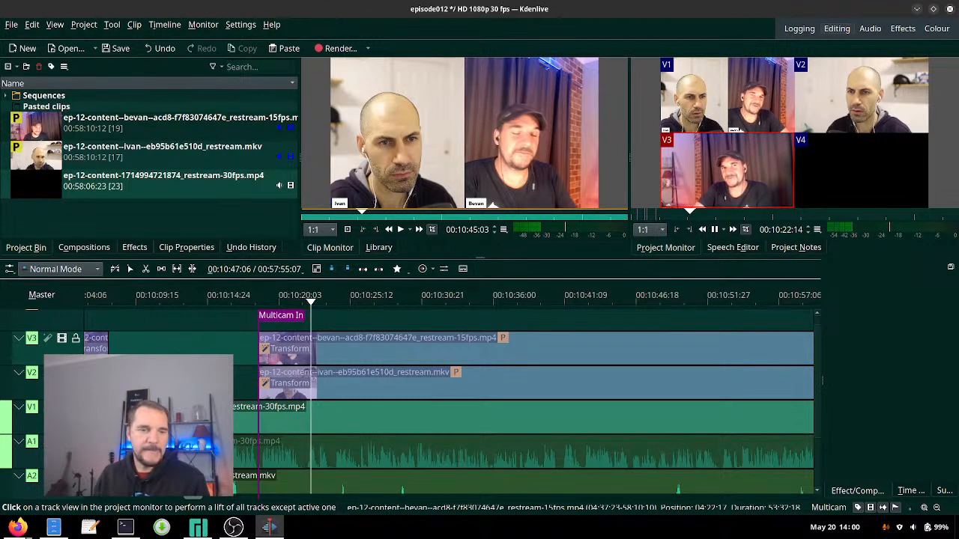
# Switch the multicam to V1 at about 00:10:24, V3 at about 00:10:31 and V1 at about 00:10:41.
pyautogui.press('1')
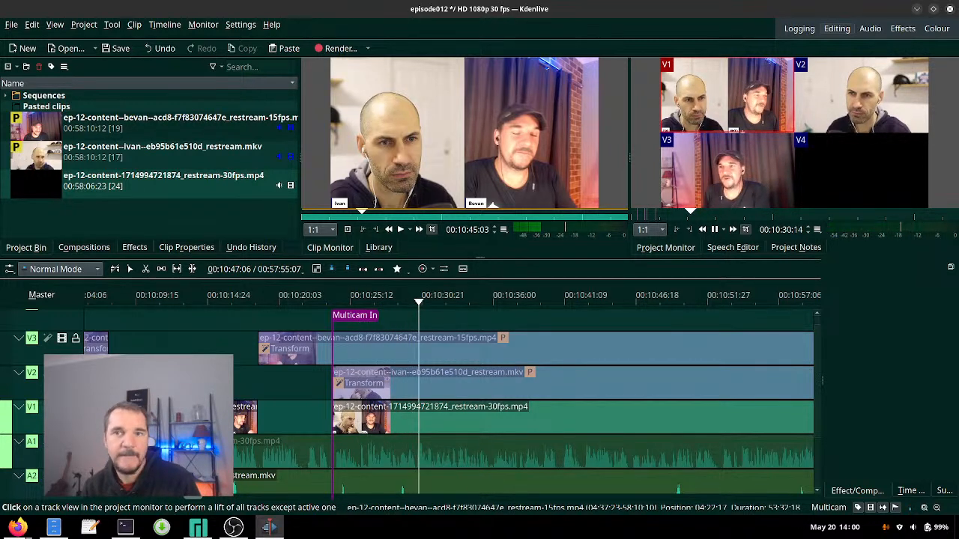
pyautogui.press('3')
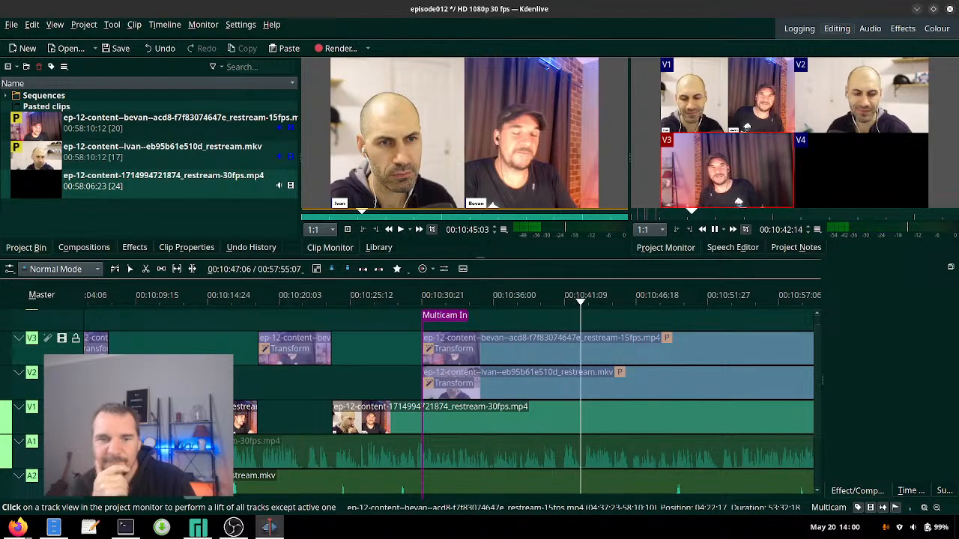
pyautogui.click(524, 298)
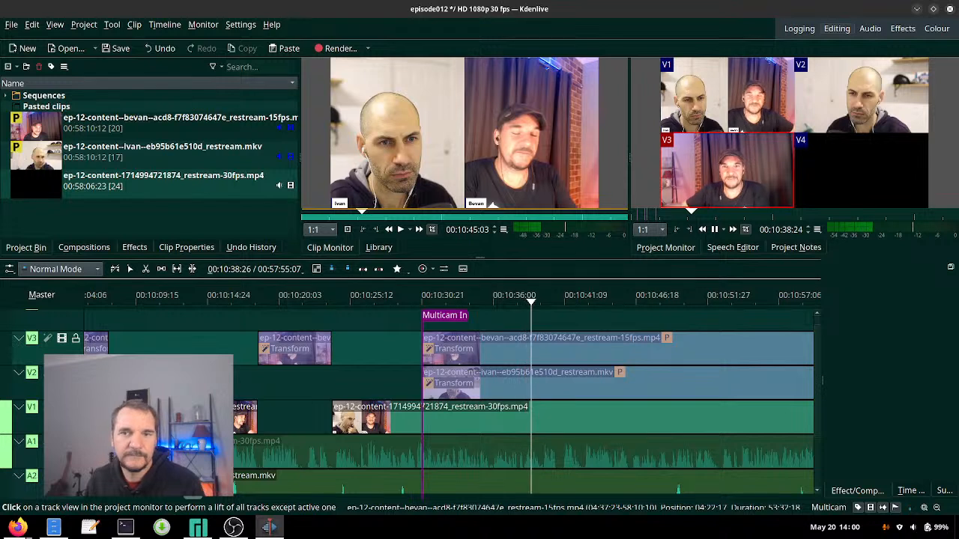
pyautogui.click(755, 127)
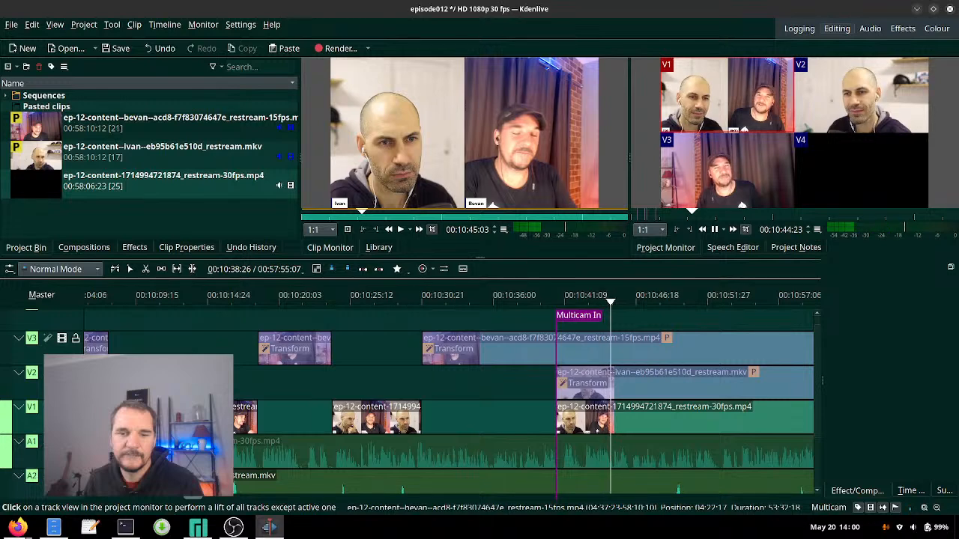
# Switch the multicam to V3 at about 00:10:45, V1 at about 00:10:49, V3 at about 00:10:53 and V1 at about 00:10:59.
pyautogui.press('3')
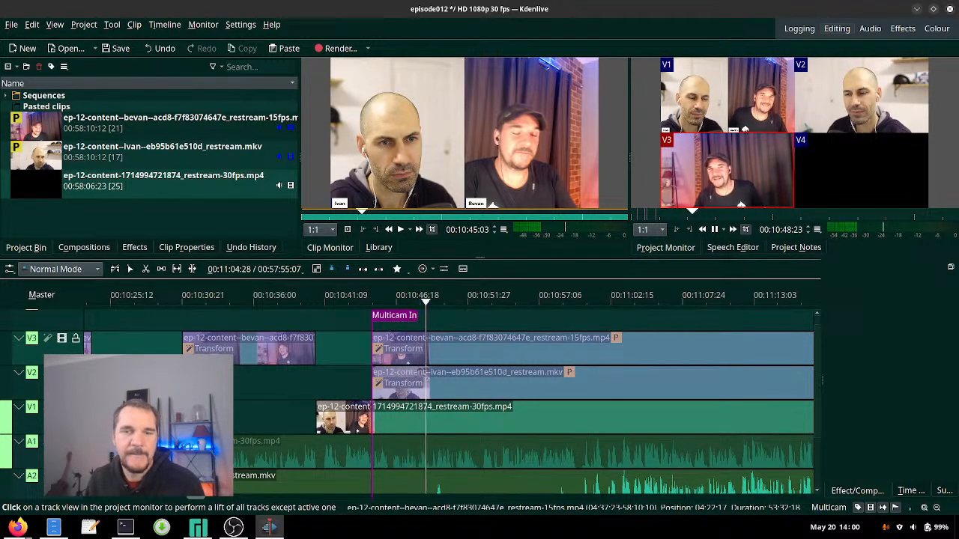
pyautogui.press('1')
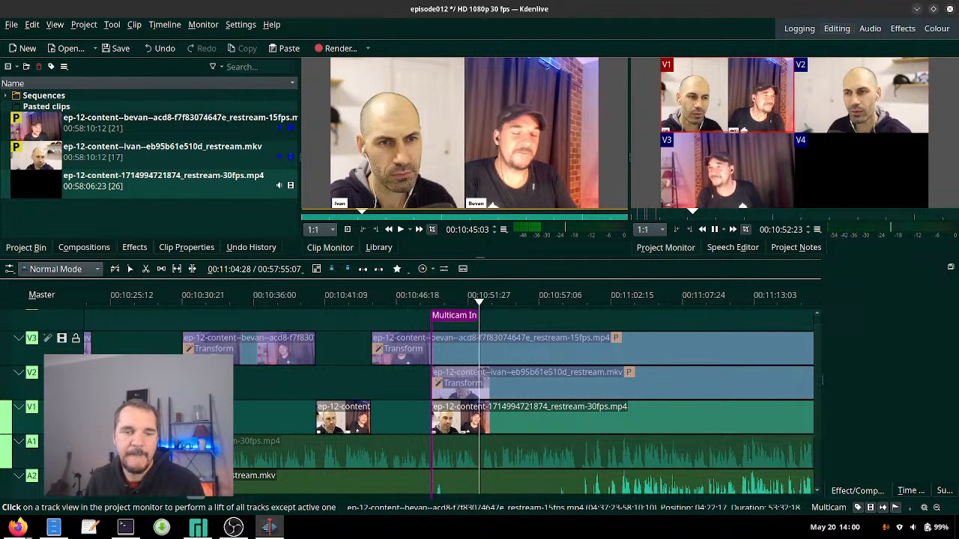
pyautogui.press('3')
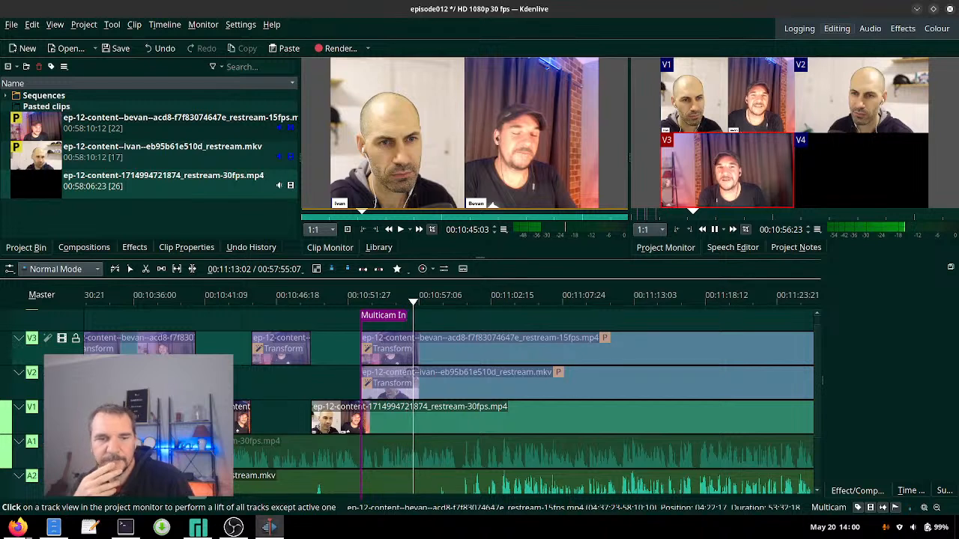
pyautogui.press('1')
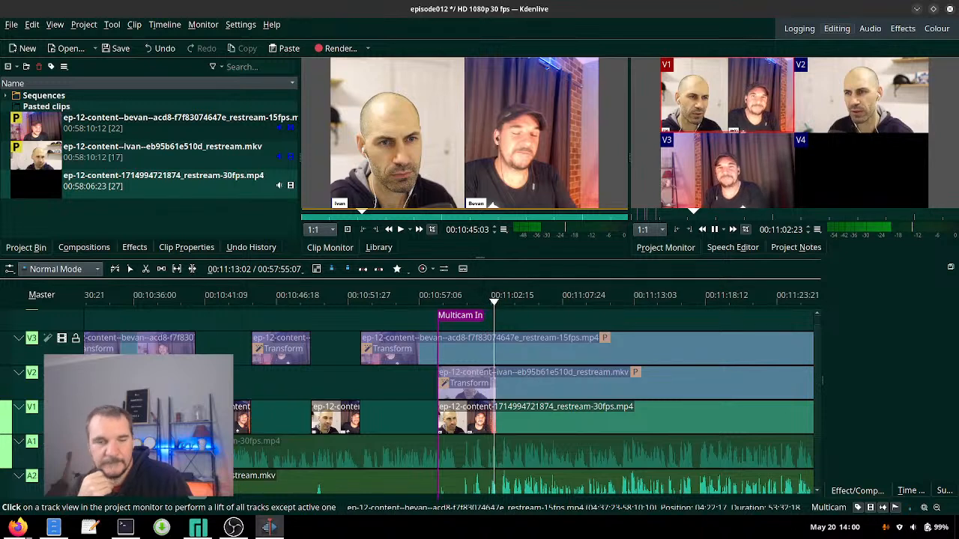
# Switch the multicam to V2 at about 00:11:04, V1 at about 00:11:24 and V3 at about 00:11:31.
pyautogui.press('2')
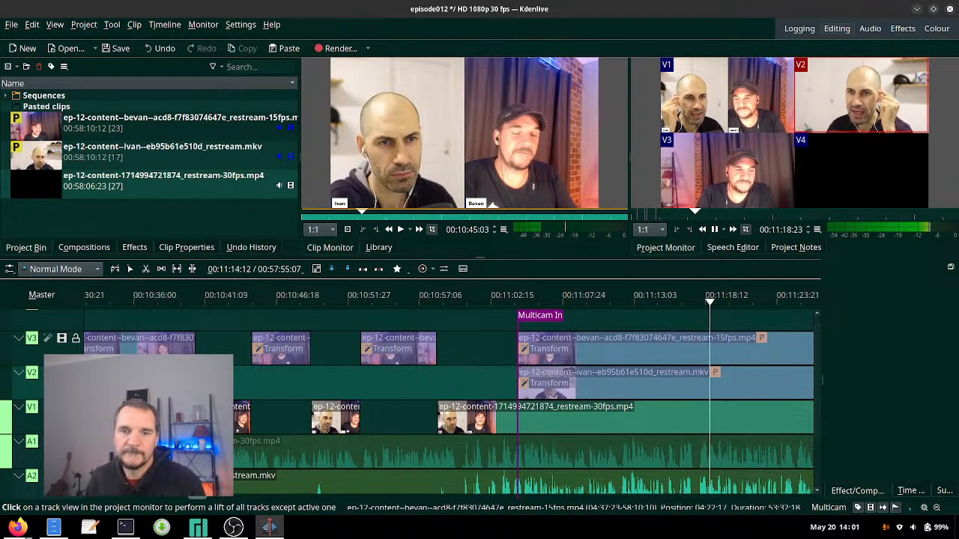
pyautogui.scroll(-2, 480, 398)
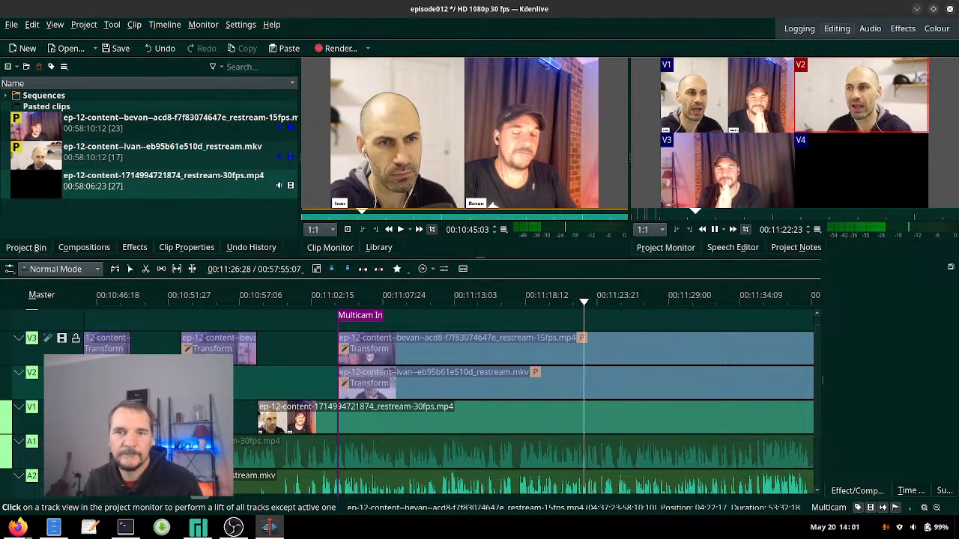
pyautogui.press('1')
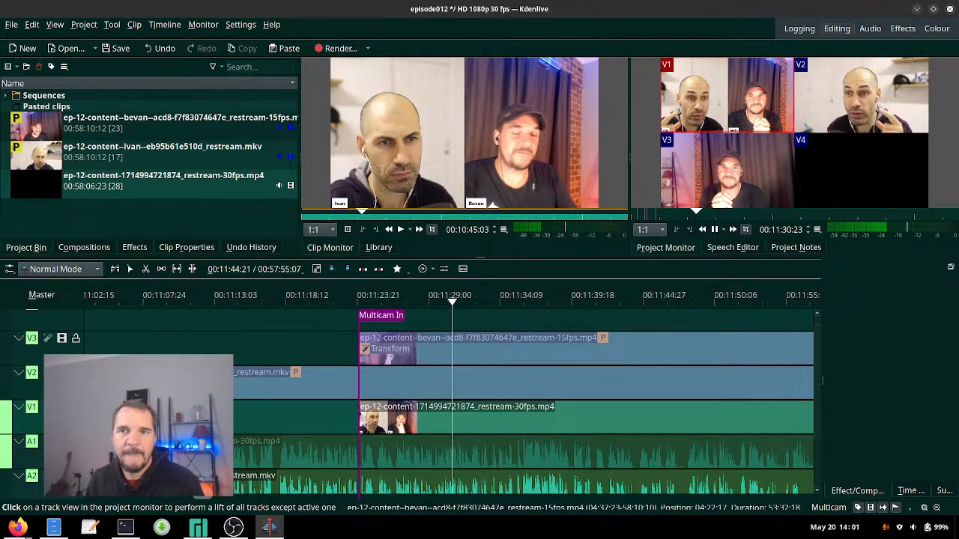
pyautogui.press('3')
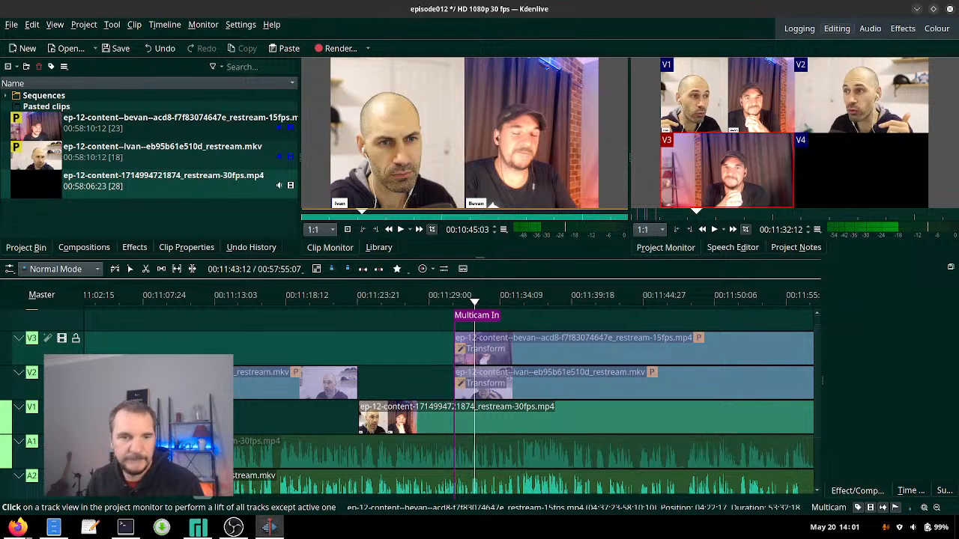
# Replay the section from about 00:11:28 and switch the multicam to V2 at about 00:11:31.
pyautogui.moveTo(453, 300); pyautogui.dragTo(445, 299)
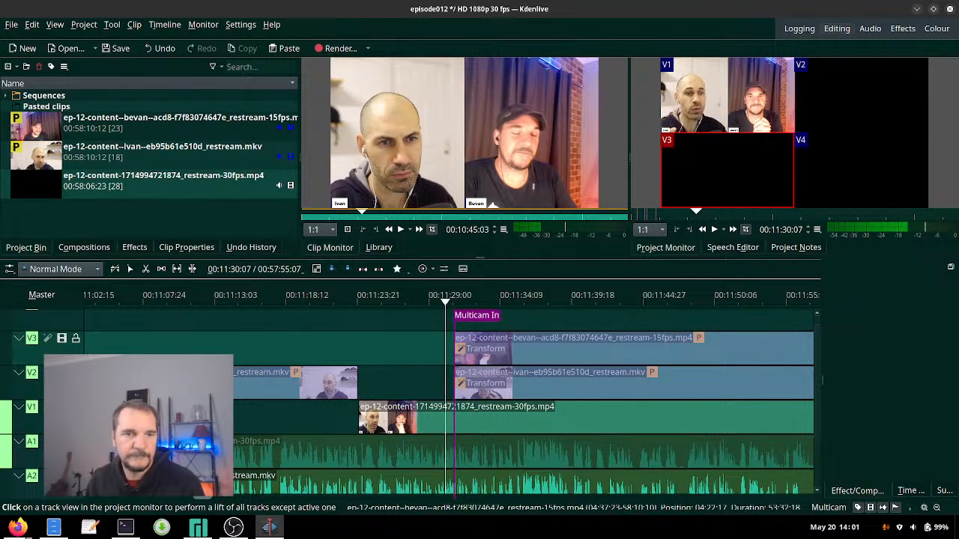
pyautogui.press('space')
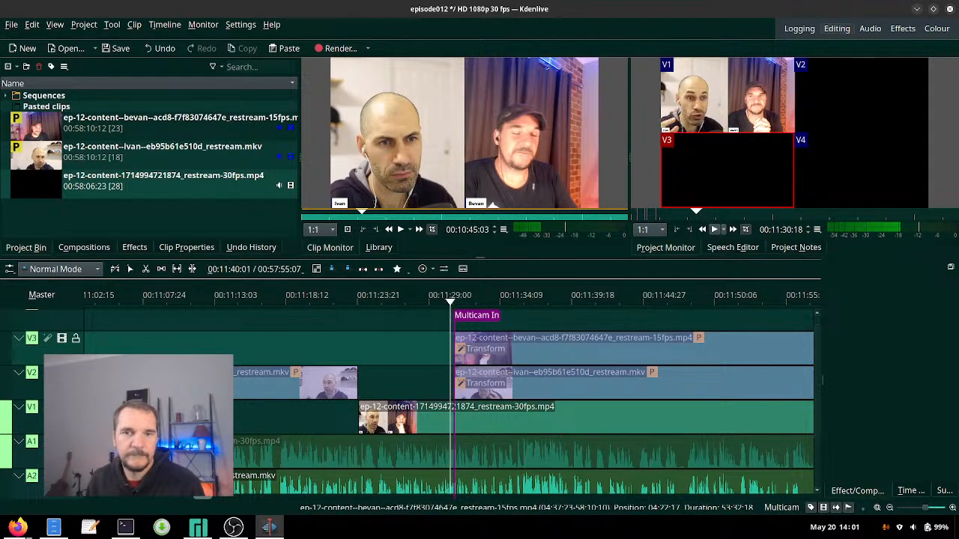
pyautogui.click(418, 300)
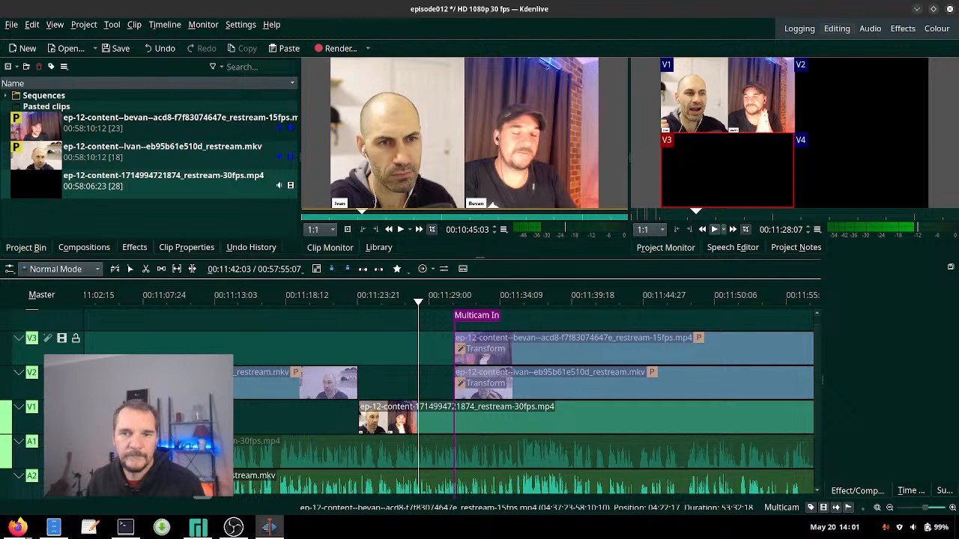
pyautogui.press('space')
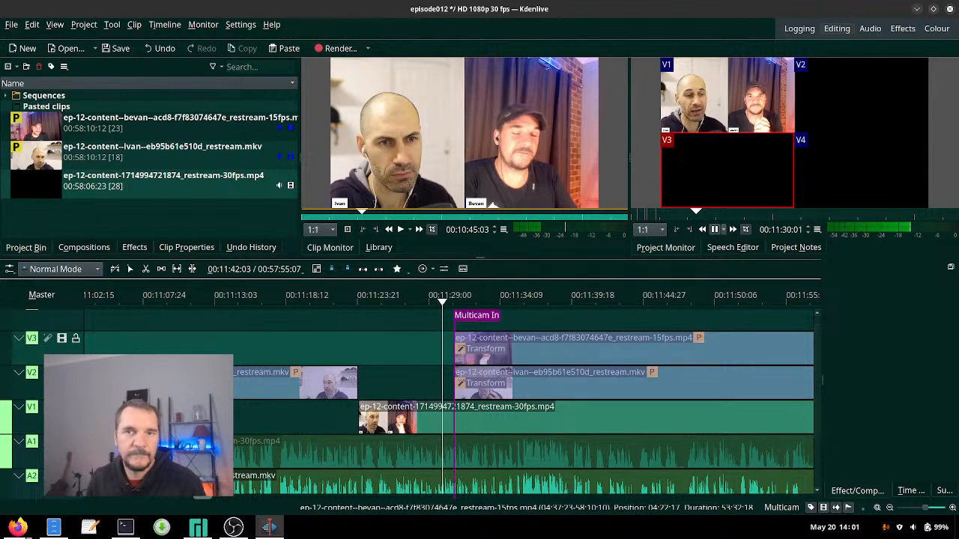
pyautogui.press('2')
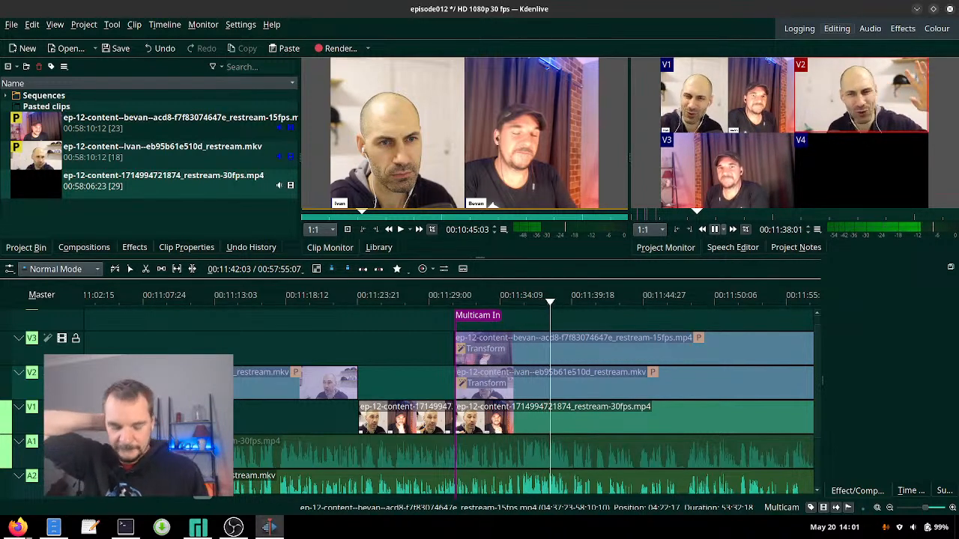
# Set a multicam cut at about 00:11:39, replay around it and switch to V1 there.
pyautogui.press('2')
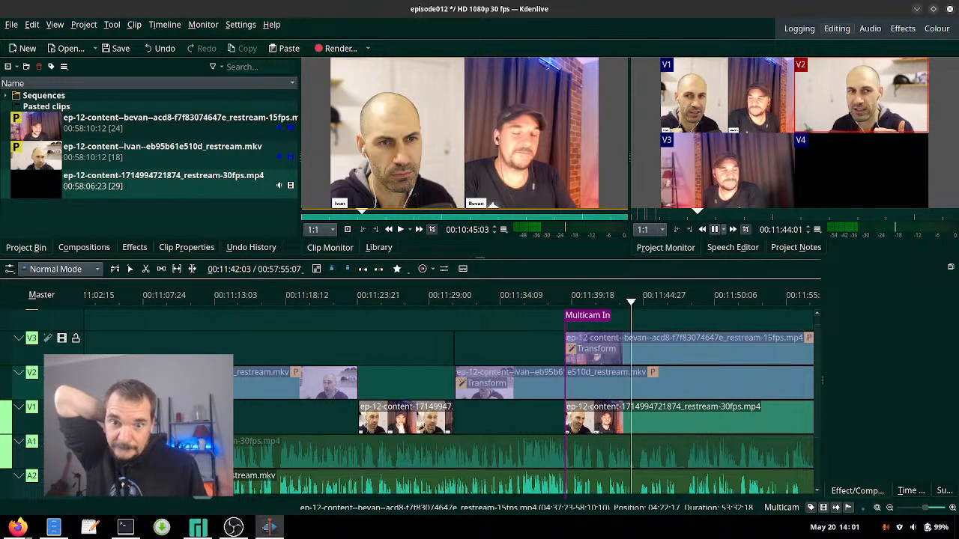
pyautogui.press('space')
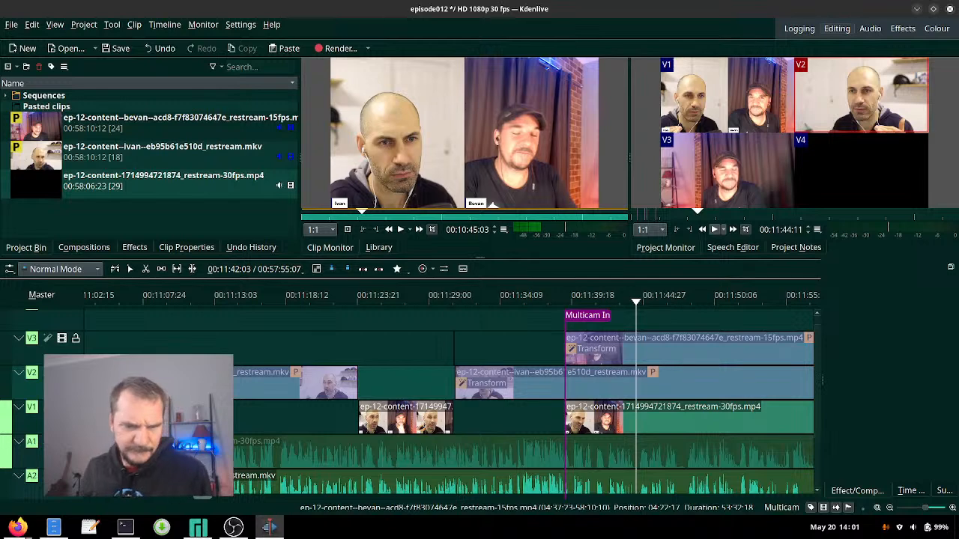
pyautogui.press('Left')
pyautogui.press('Left')
pyautogui.press('Left')
pyautogui.press('Left')
pyautogui.press('Left')
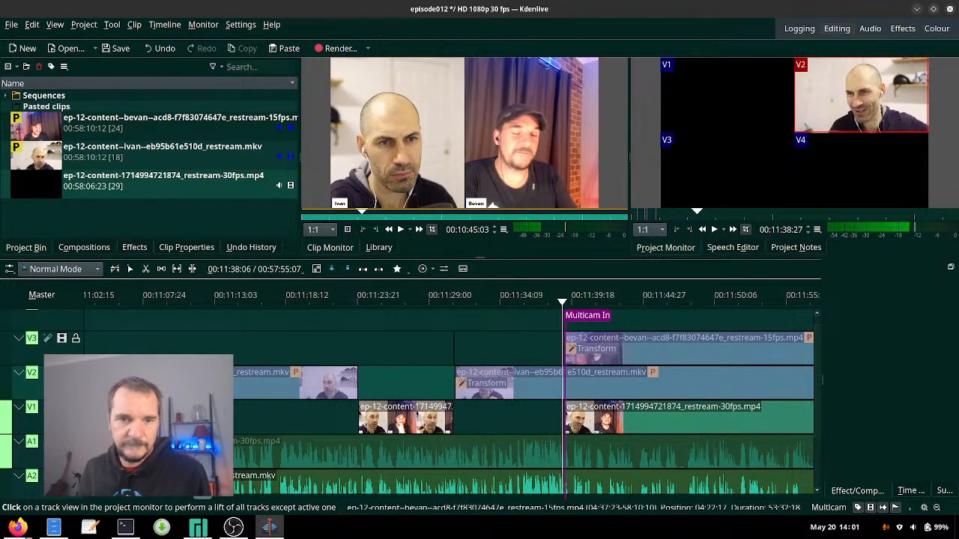
pyautogui.press('space')
pyautogui.press('space')
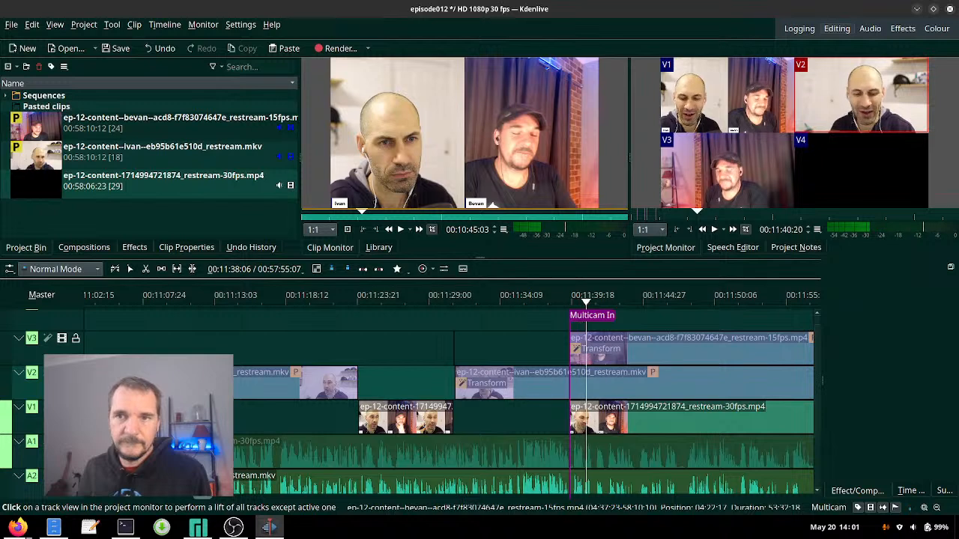
pyautogui.click(551, 296)
pyautogui.press('space')
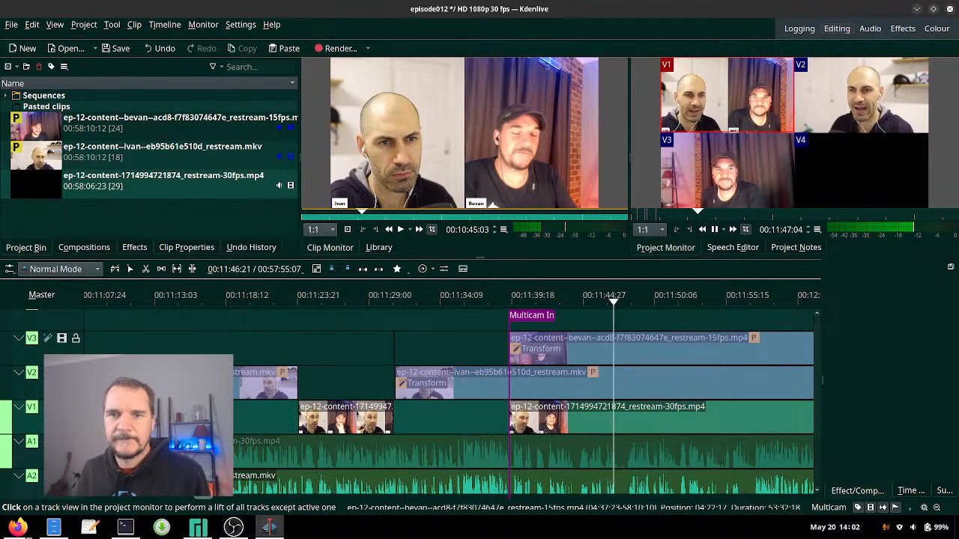
# Try switching the multicam to V3 at about 00:11:48 and, after rewinding, to V2 at about 00:11:46.
pyautogui.press('3')
pyautogui.press('space')
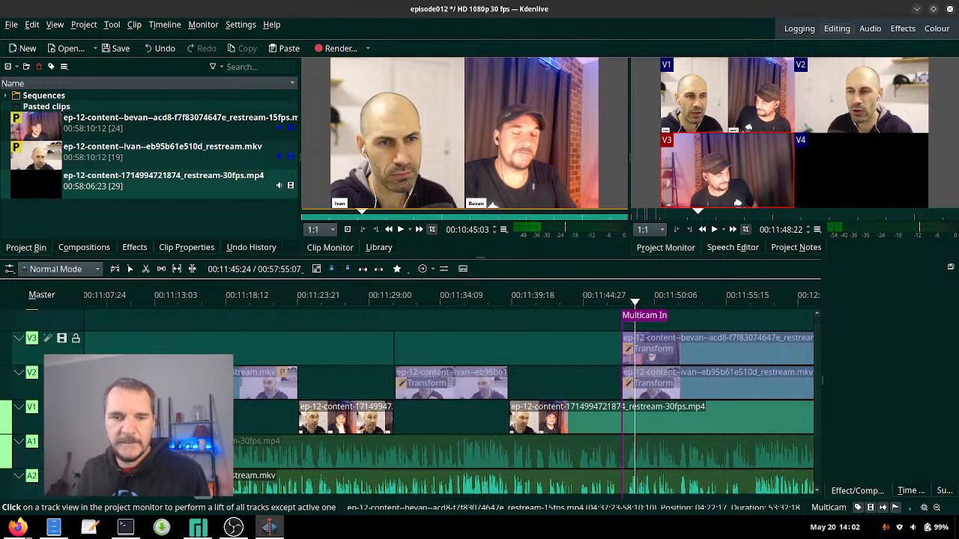
pyautogui.click(585, 295)
pyautogui.press('space')
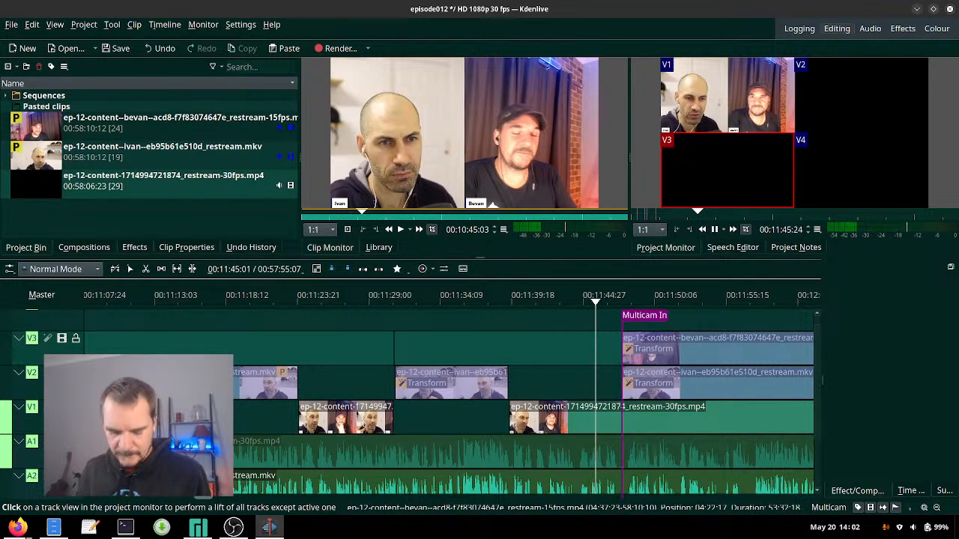
pyautogui.press('2')
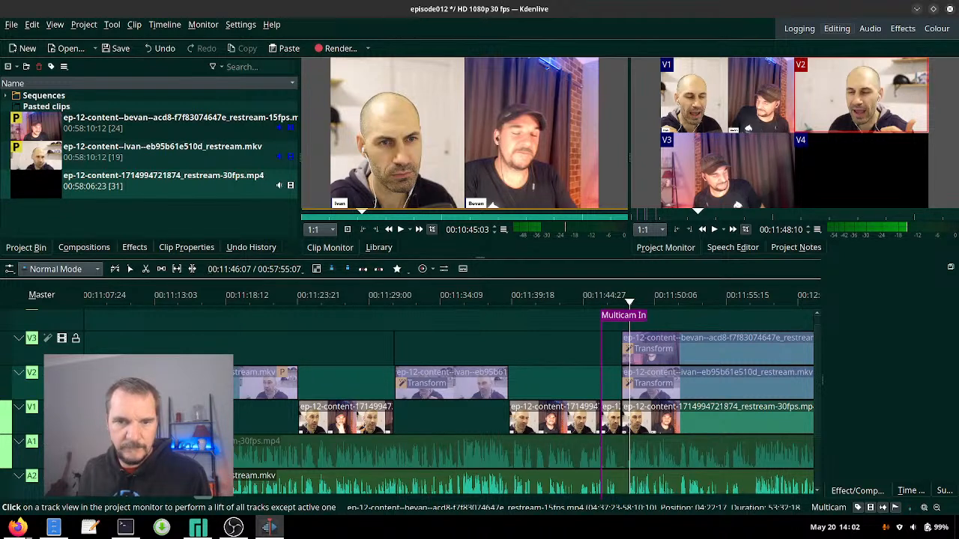
# Undo the recent multicam switches back to the cut at about 00:11:31.
pyautogui.hotkey('ctrl', 'z')
pyautogui.hotkey('ctrl', 'z')
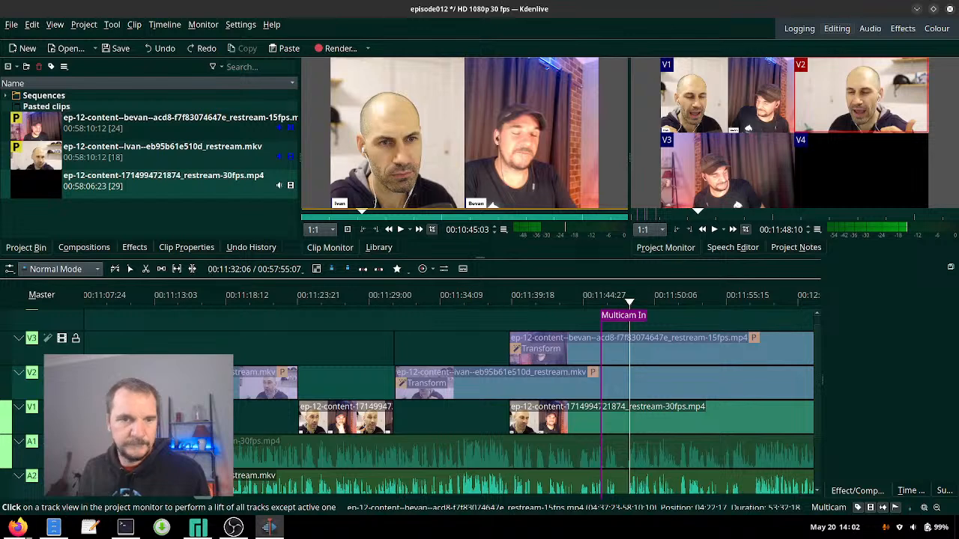
pyautogui.hotkey('ctrl', 'z')
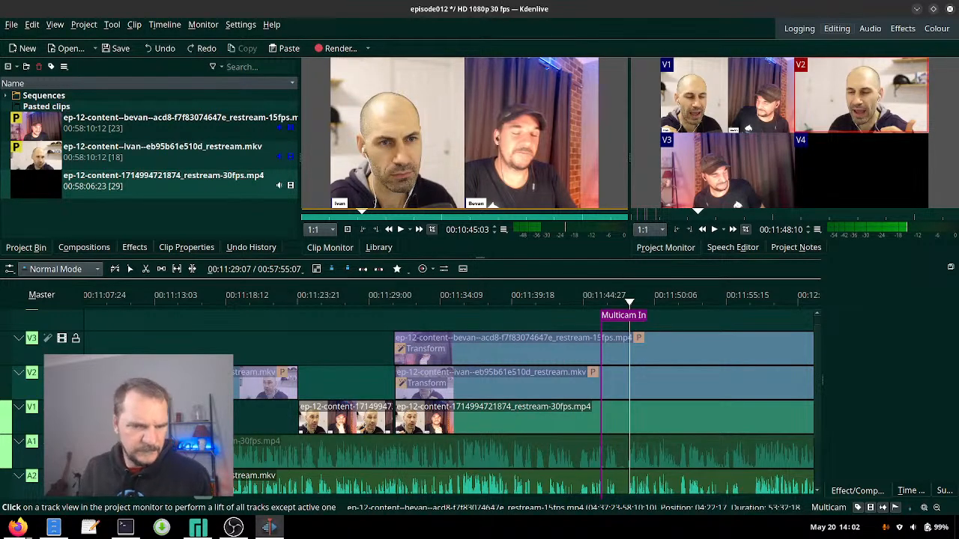
pyautogui.hotkey('ctrl', 'z')
pyautogui.click(347, 299)
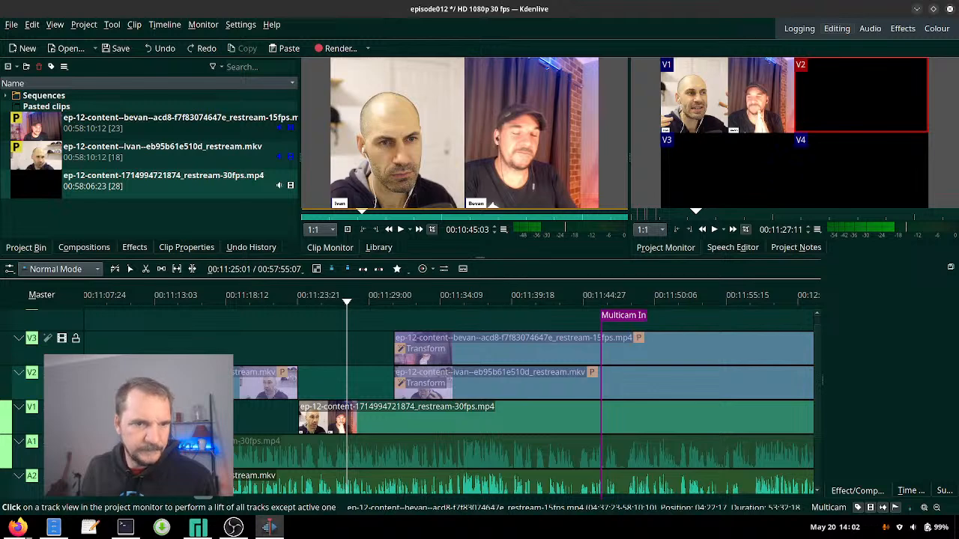
pyautogui.click(315, 298)
pyautogui.press('v')
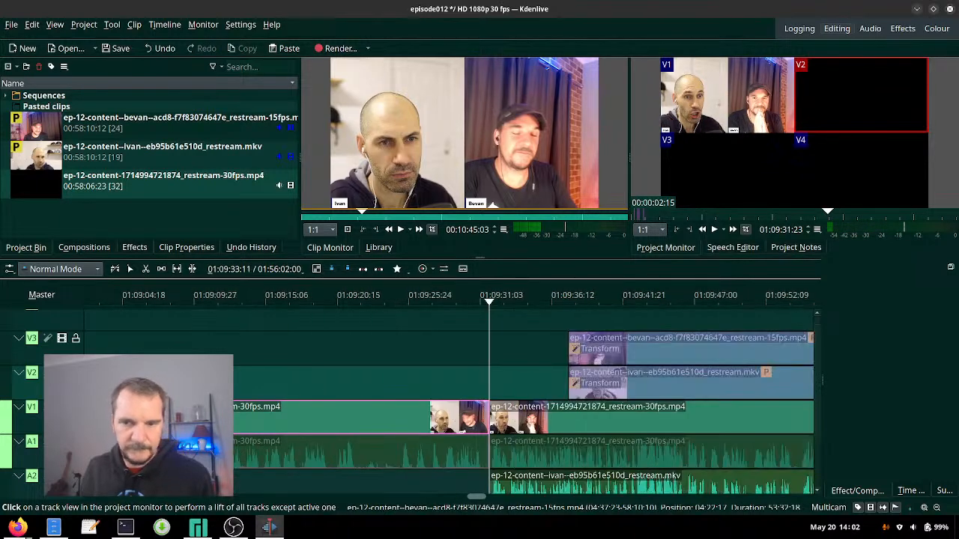
pyautogui.click(470, 298)
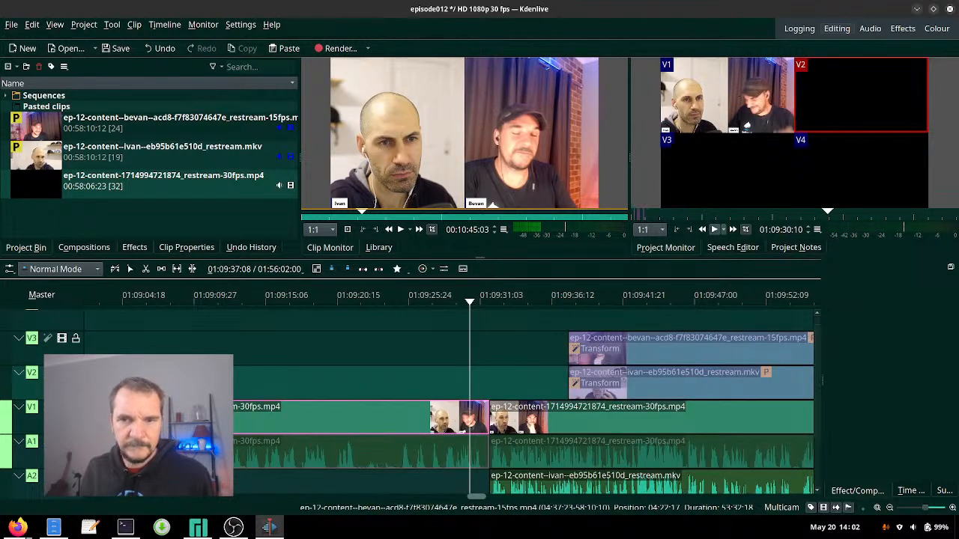
pyautogui.click(714, 230)
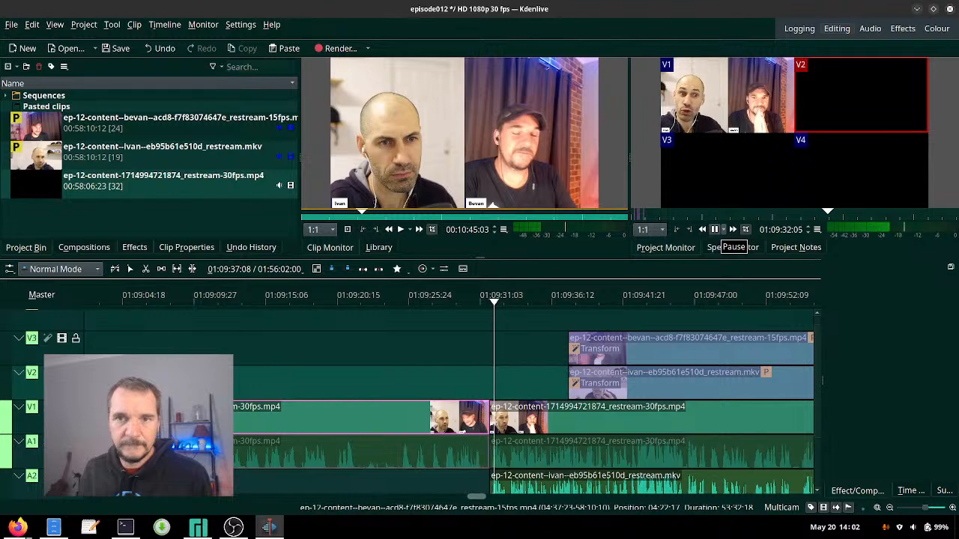
pyautogui.click(714, 230)
pyautogui.hotkey('ctrl', 'z')
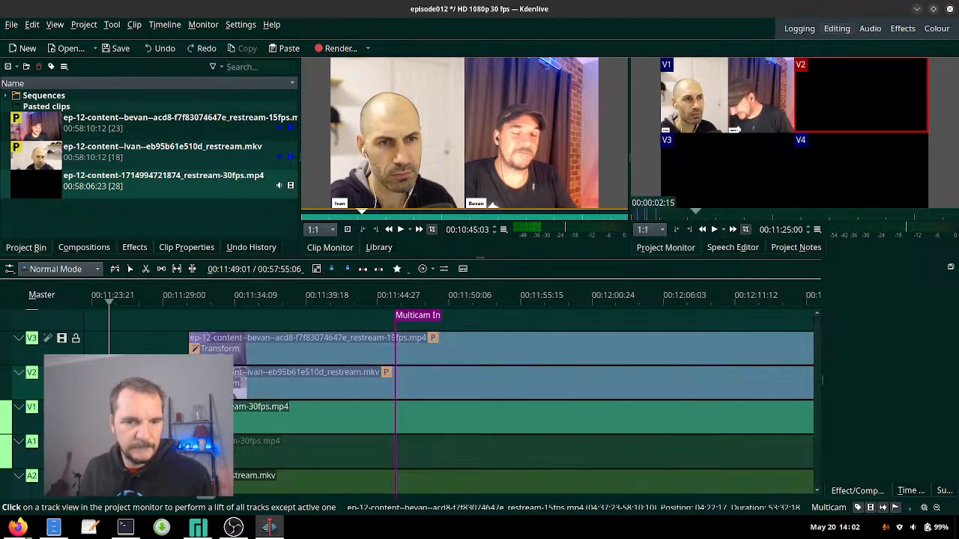
# Replay from about 00:11:18 and switch the multicam to V2 at about 00:11:31.
pyautogui.scroll(3, 448, 397)
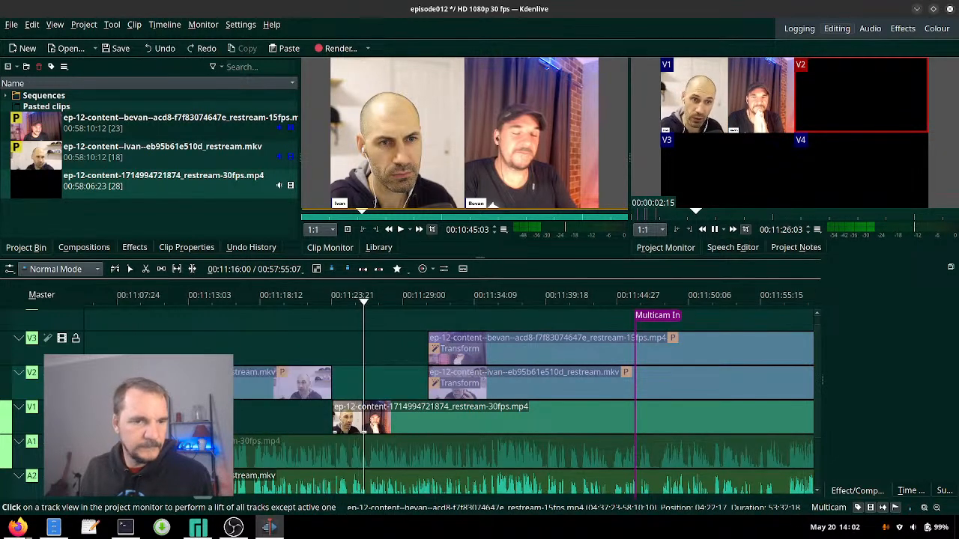
pyautogui.click(256, 298)
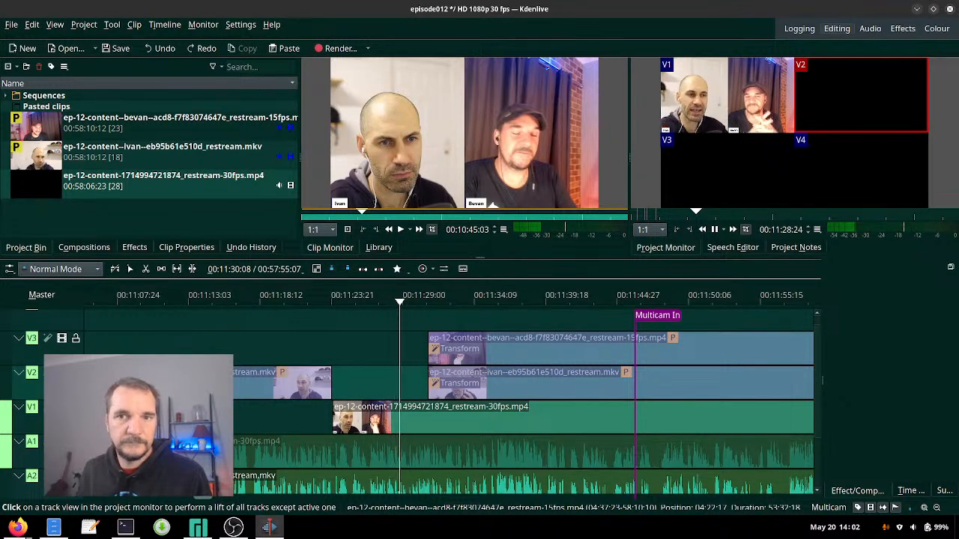
pyautogui.press('2')
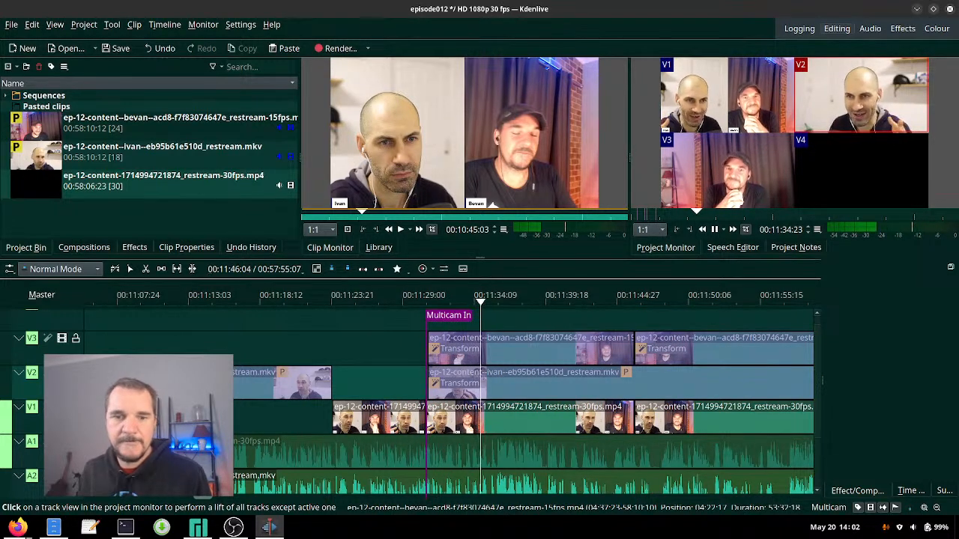
# Move the playhead back to 00:11:39:14, switch the multicam to V1 there, and replay the following second.
pyautogui.scroll(-1, 634, 393)
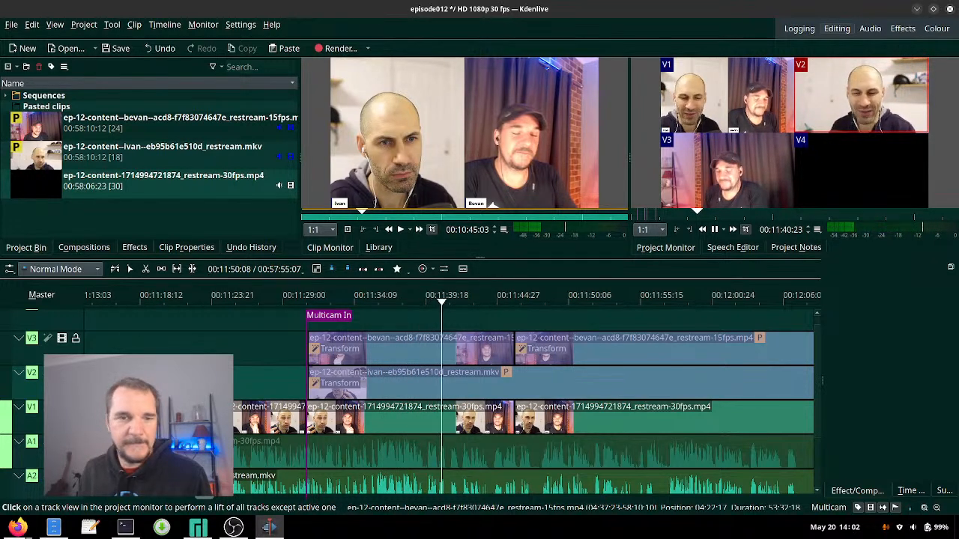
pyautogui.moveTo(434, 300); pyautogui.dragTo(425, 300)
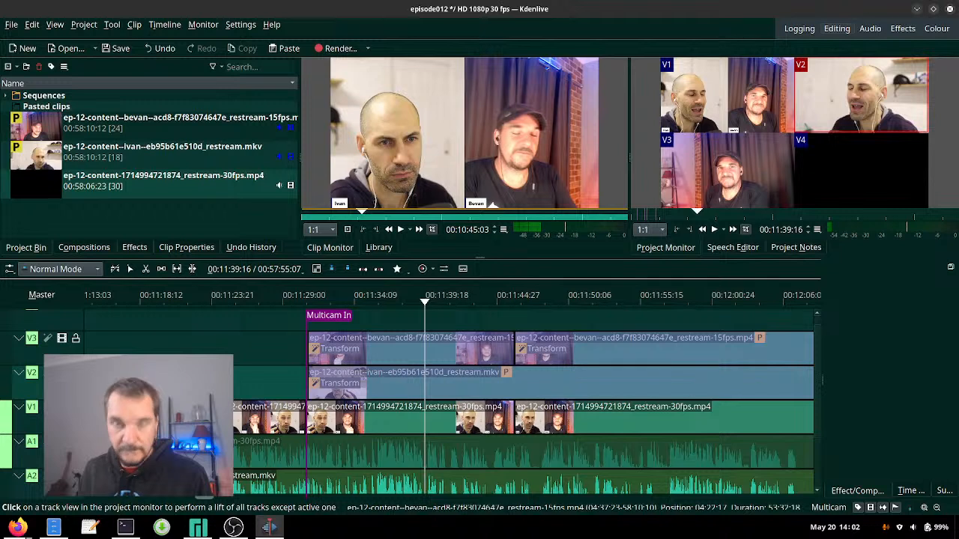
pyautogui.press('space')
pyautogui.click(424, 299)
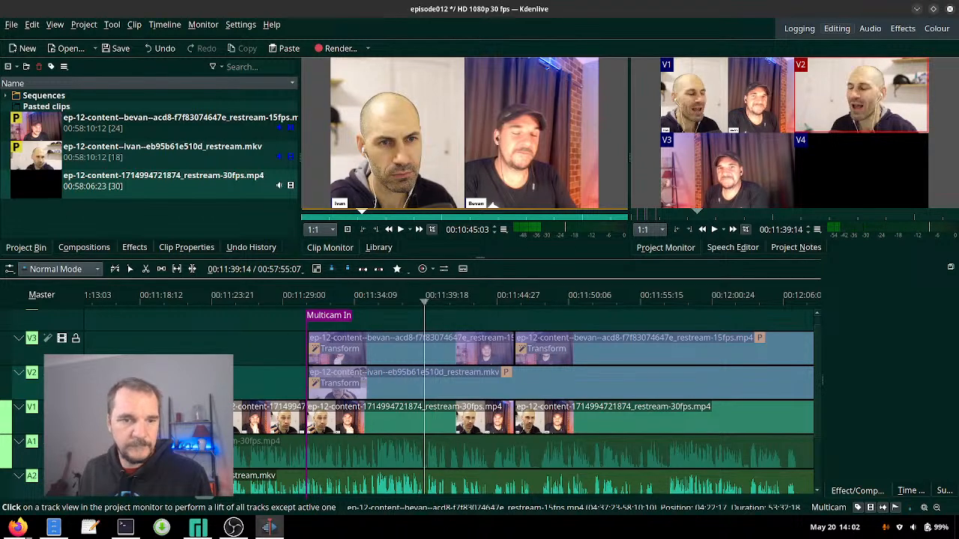
pyautogui.press('1')
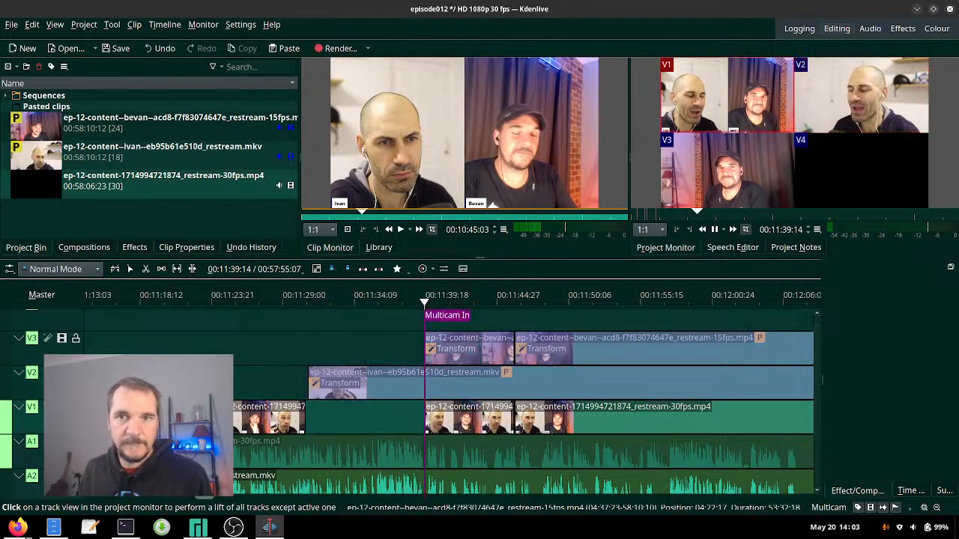
pyautogui.press('space')
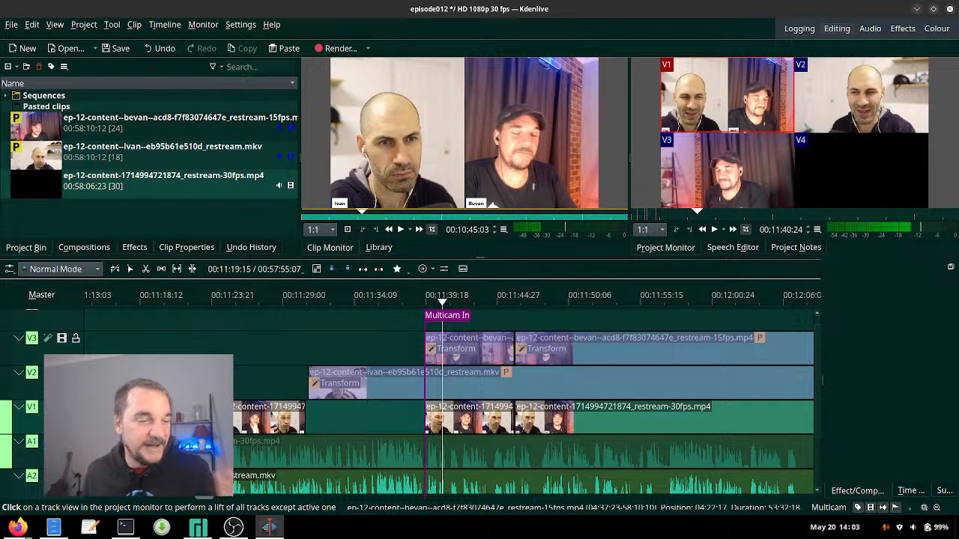
# Switch to the Firefox window.
pyautogui.moveTo(17, 528)
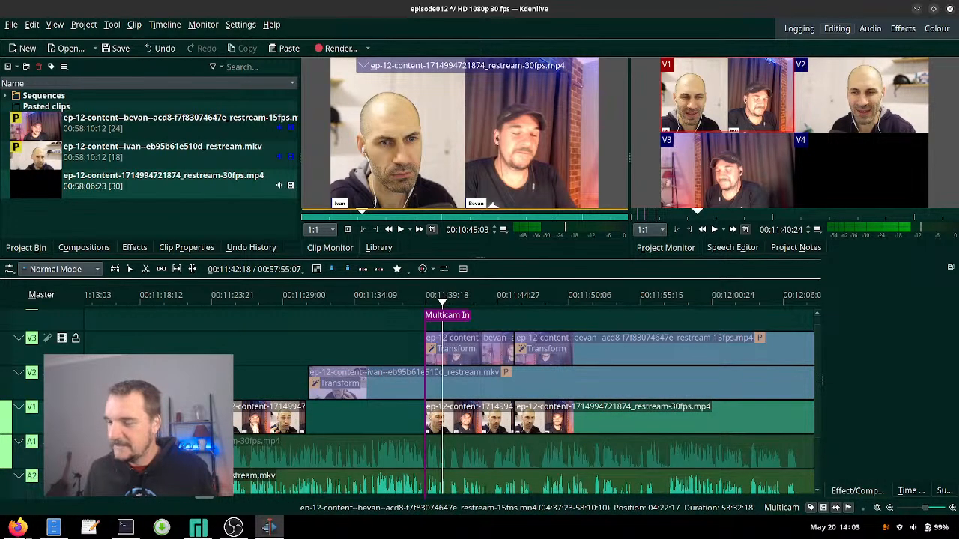
pyautogui.hotkey('alt', 'Tab')
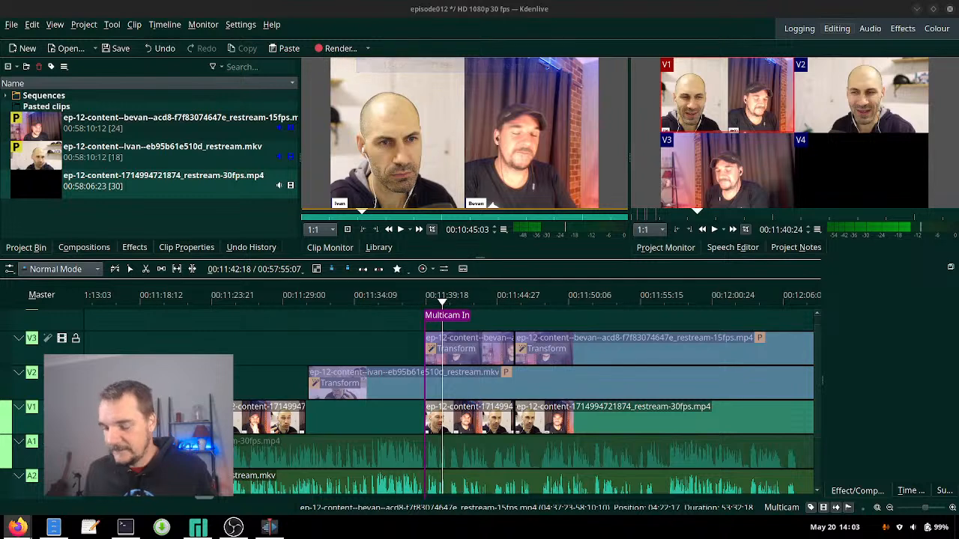